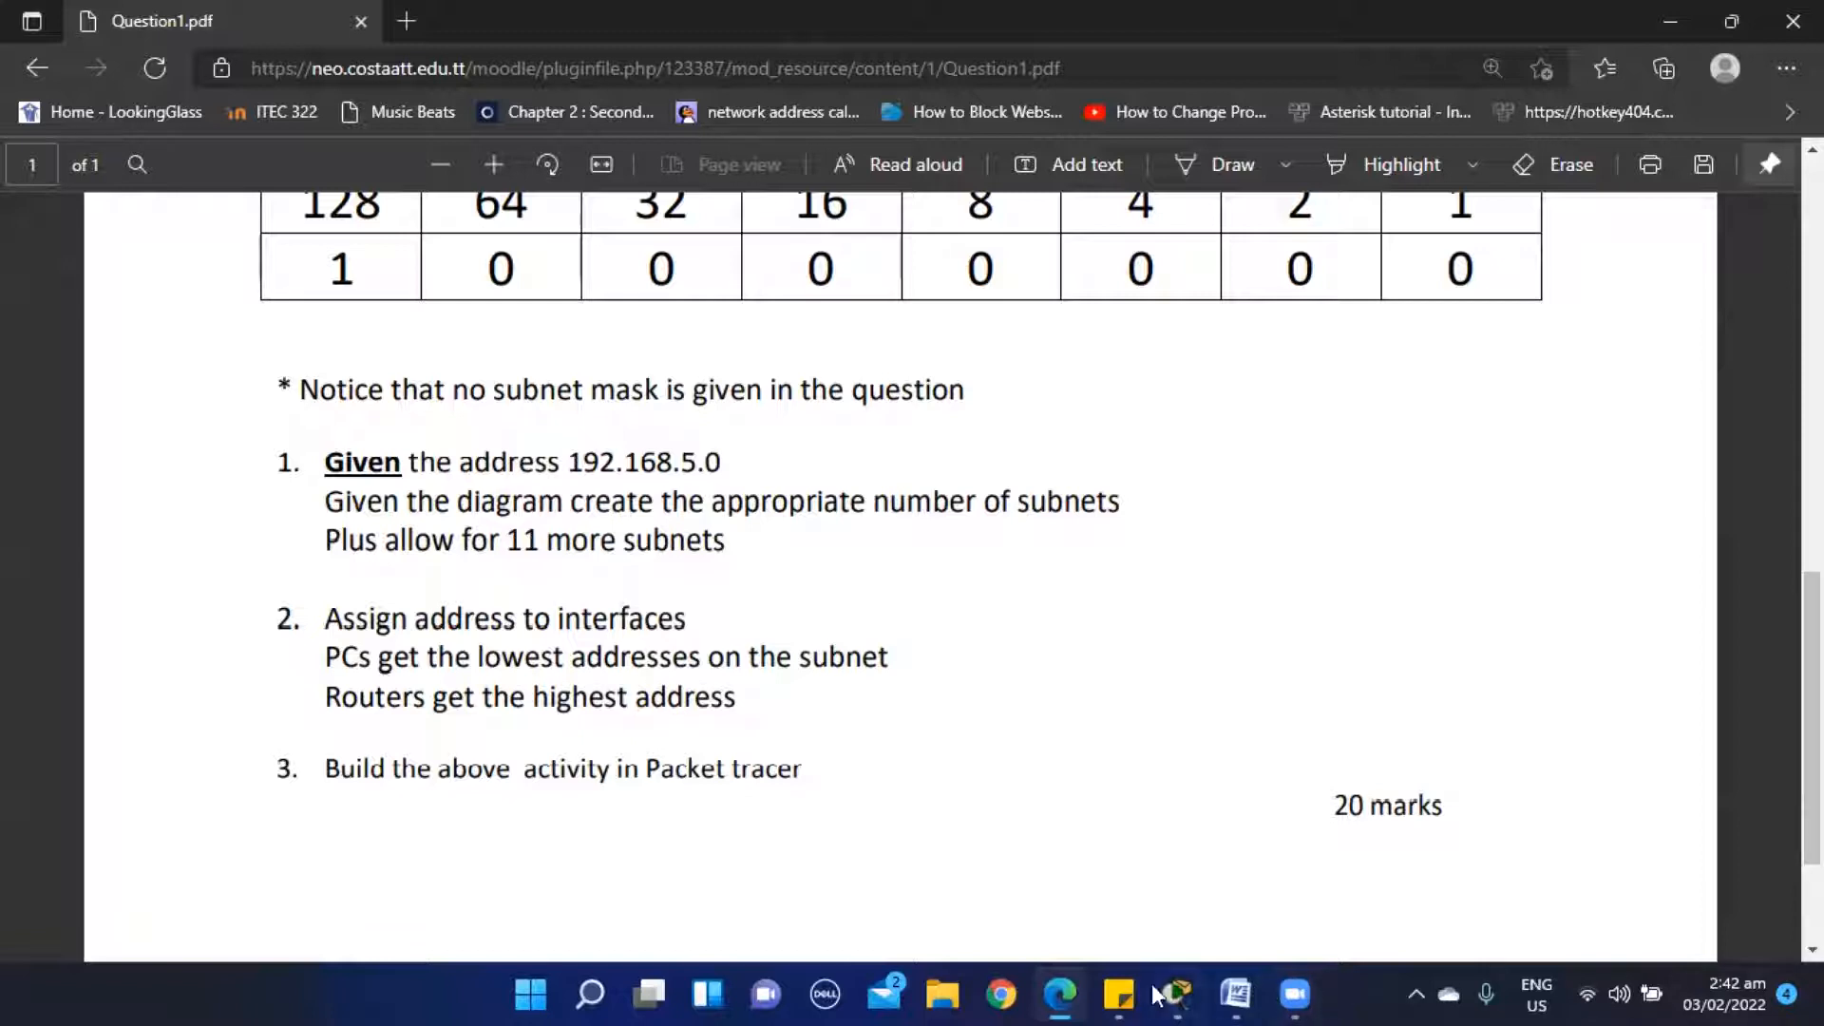
- Switch to the Packet Tracing document in Word and review the PC and router address tables
left_click(1235, 993)
scroll(917, 570, "up", 10)
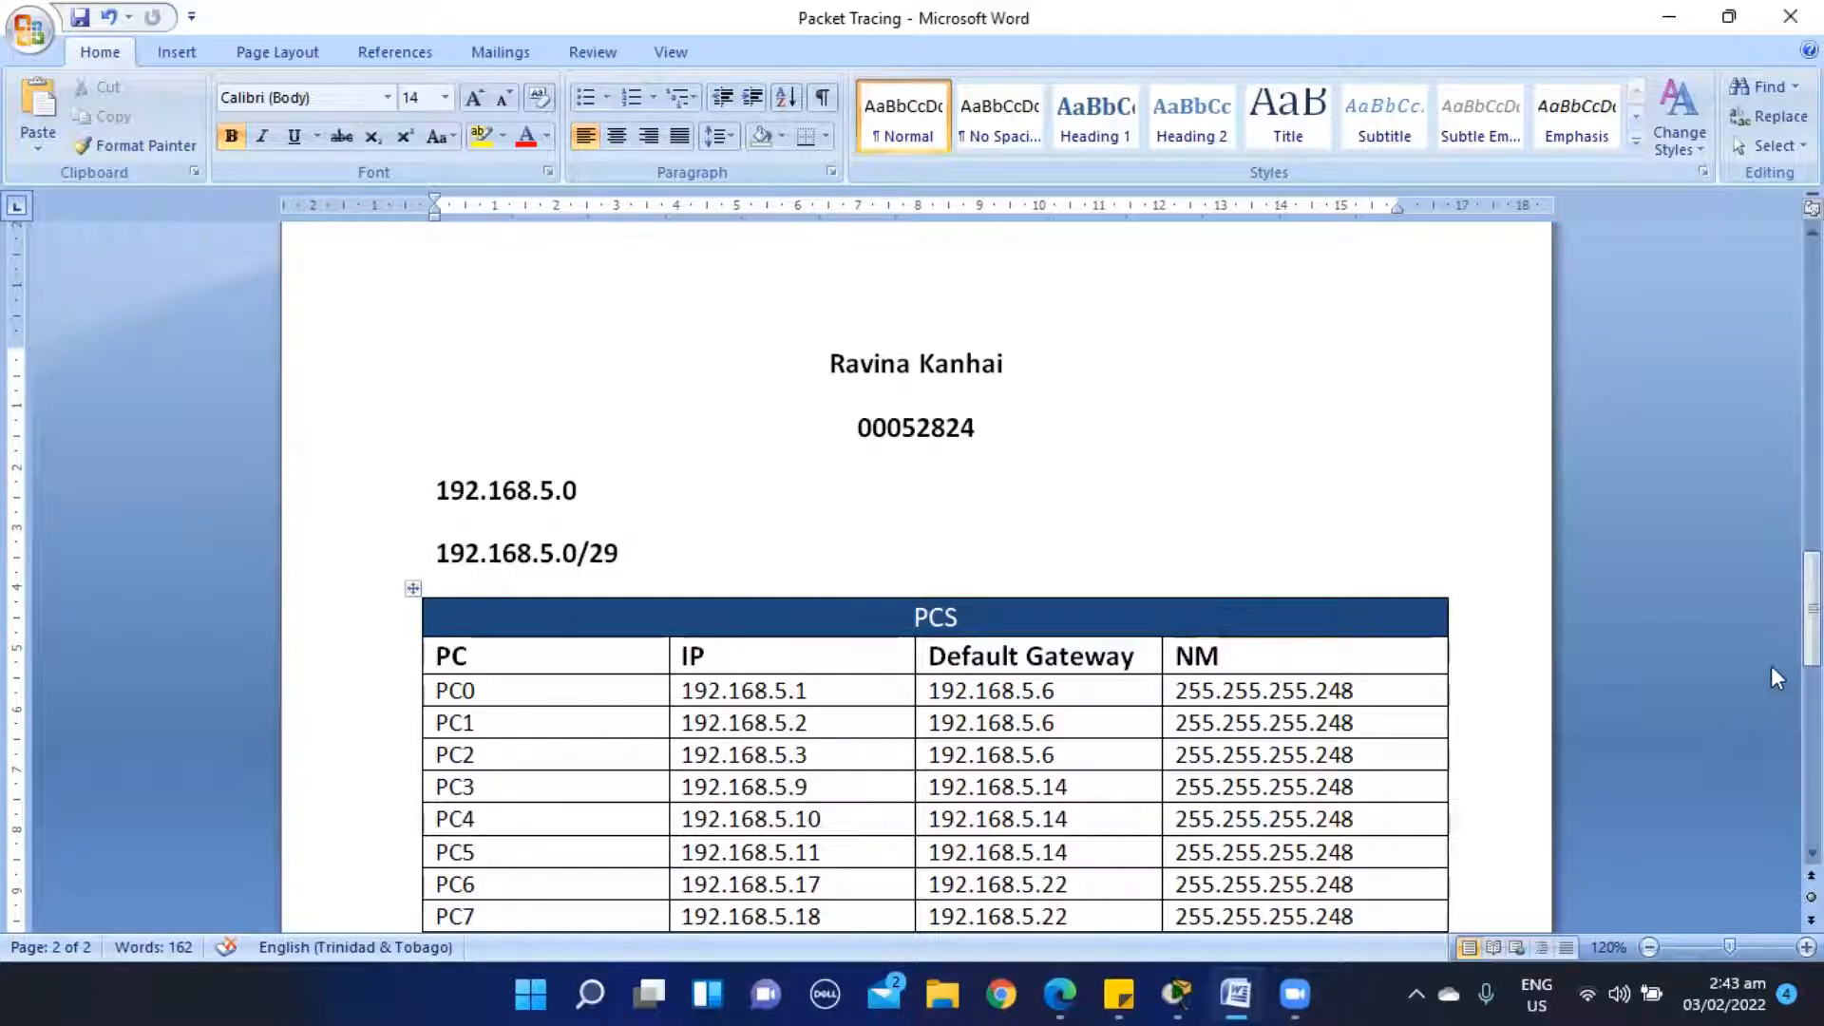
left_click_drag(1812, 608, 1811, 652)
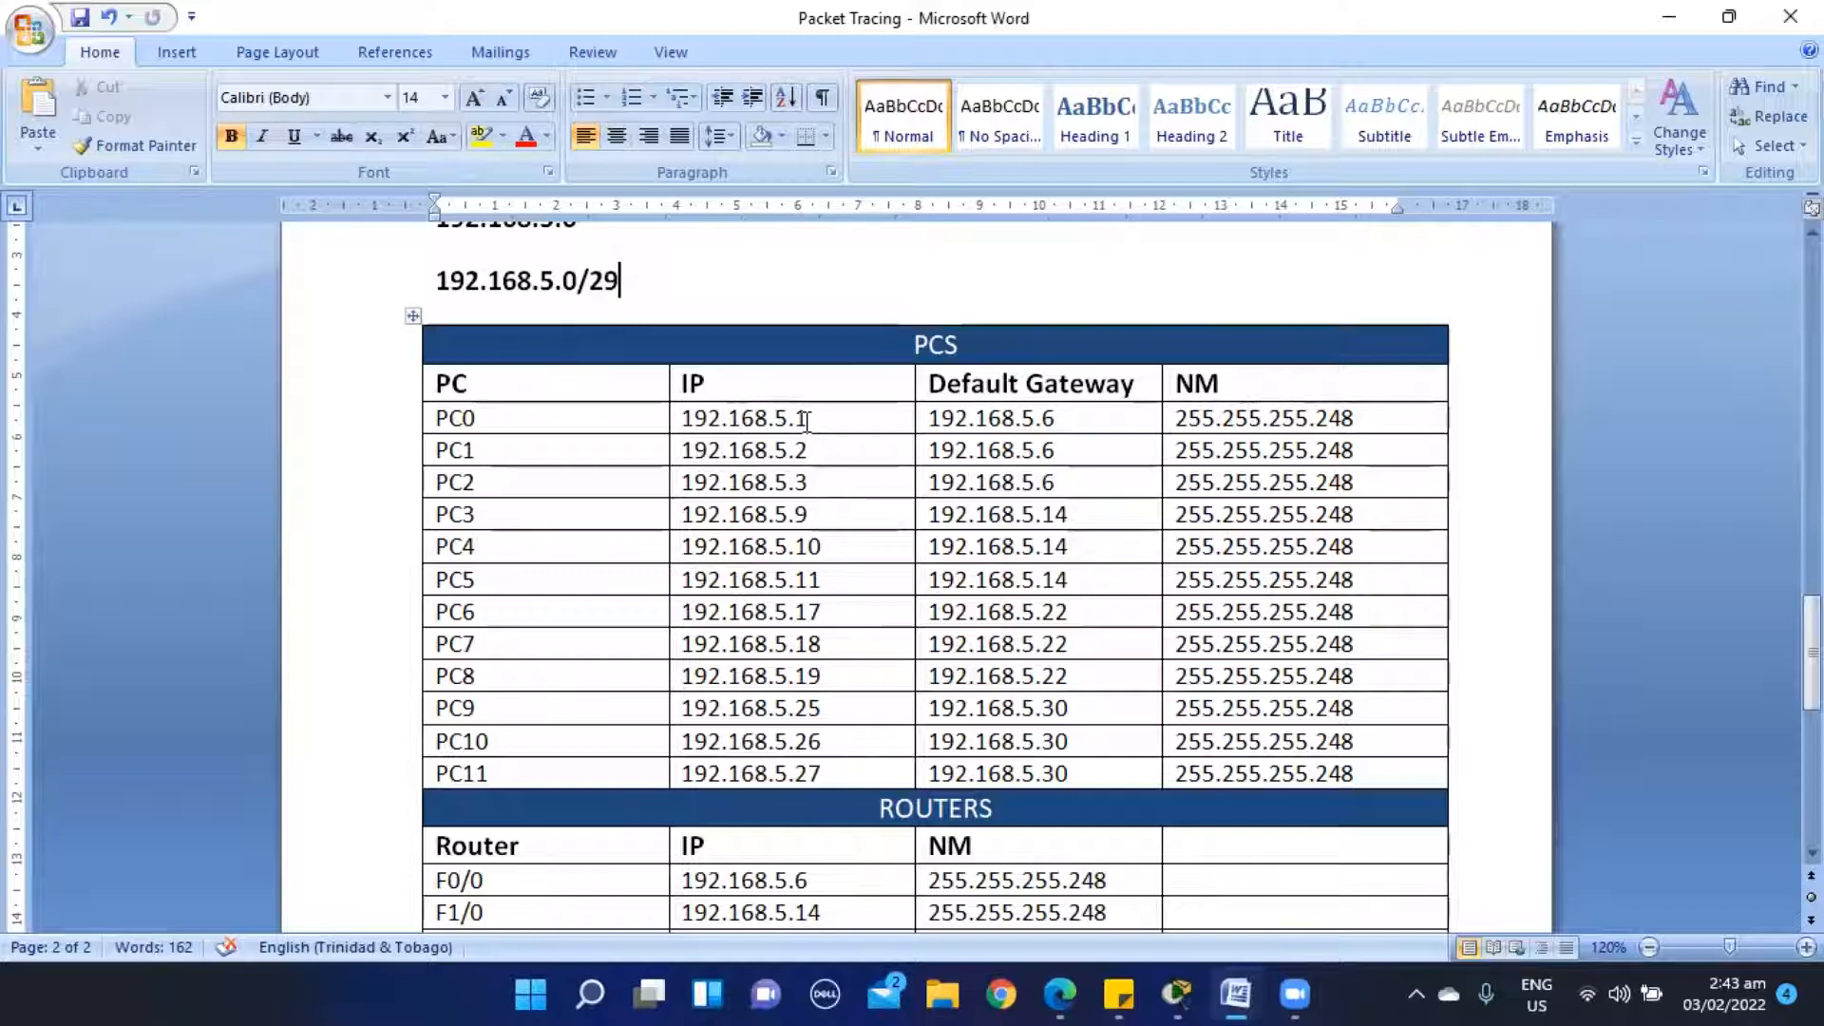
left_click_drag(1813, 654, 1813, 711)
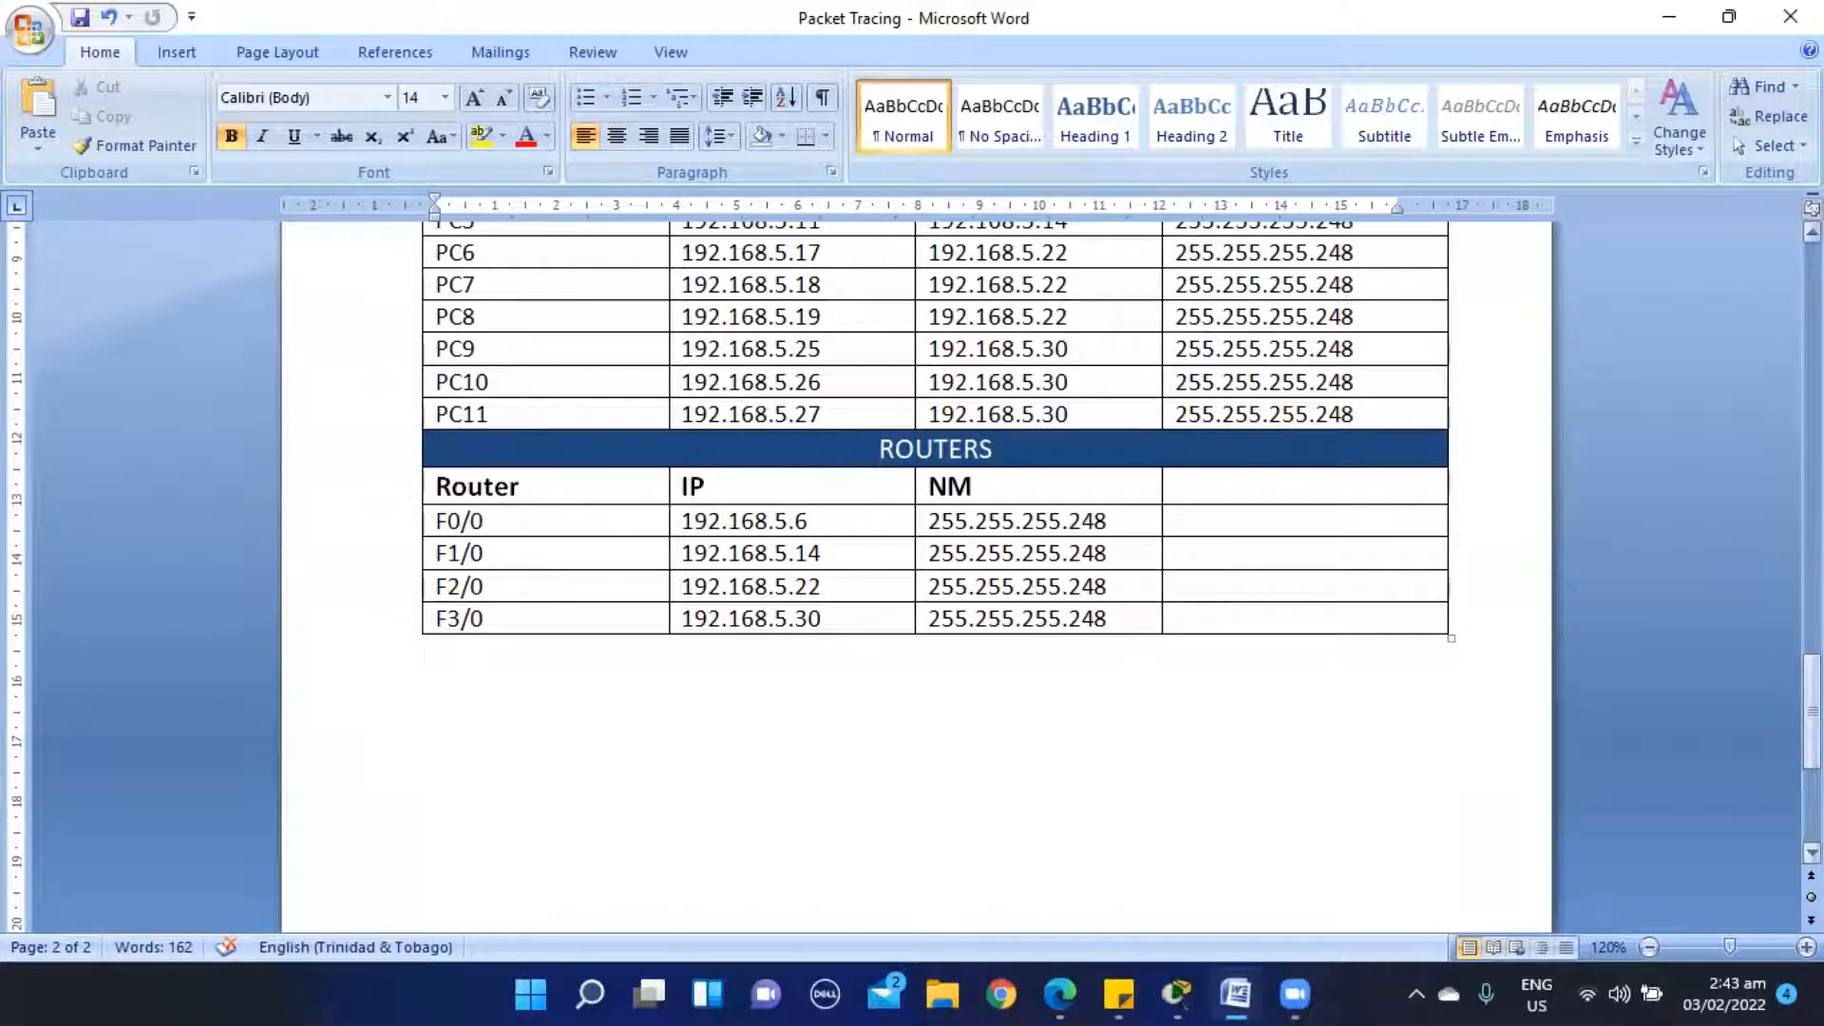
scroll(1811, 852, "down", 3)
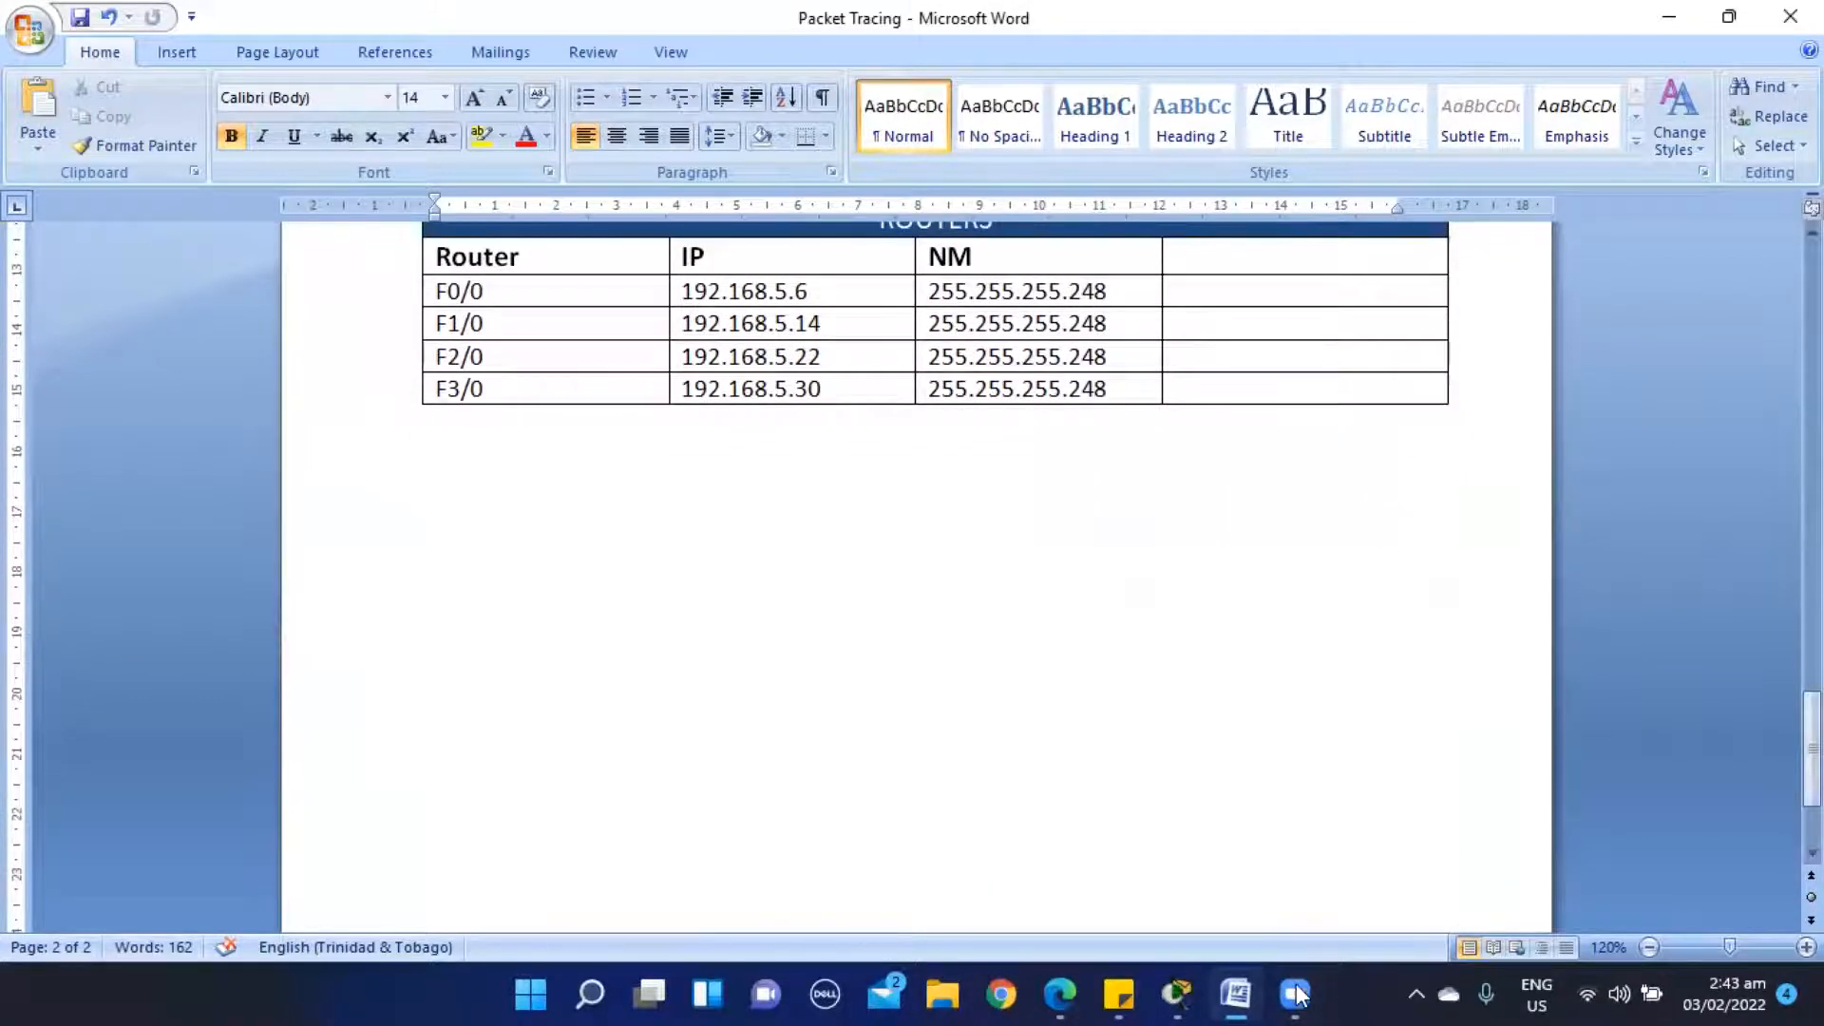
- Switch to Cisco Packet Tracer and inspect Router0's physical device view
left_click(1176, 994)
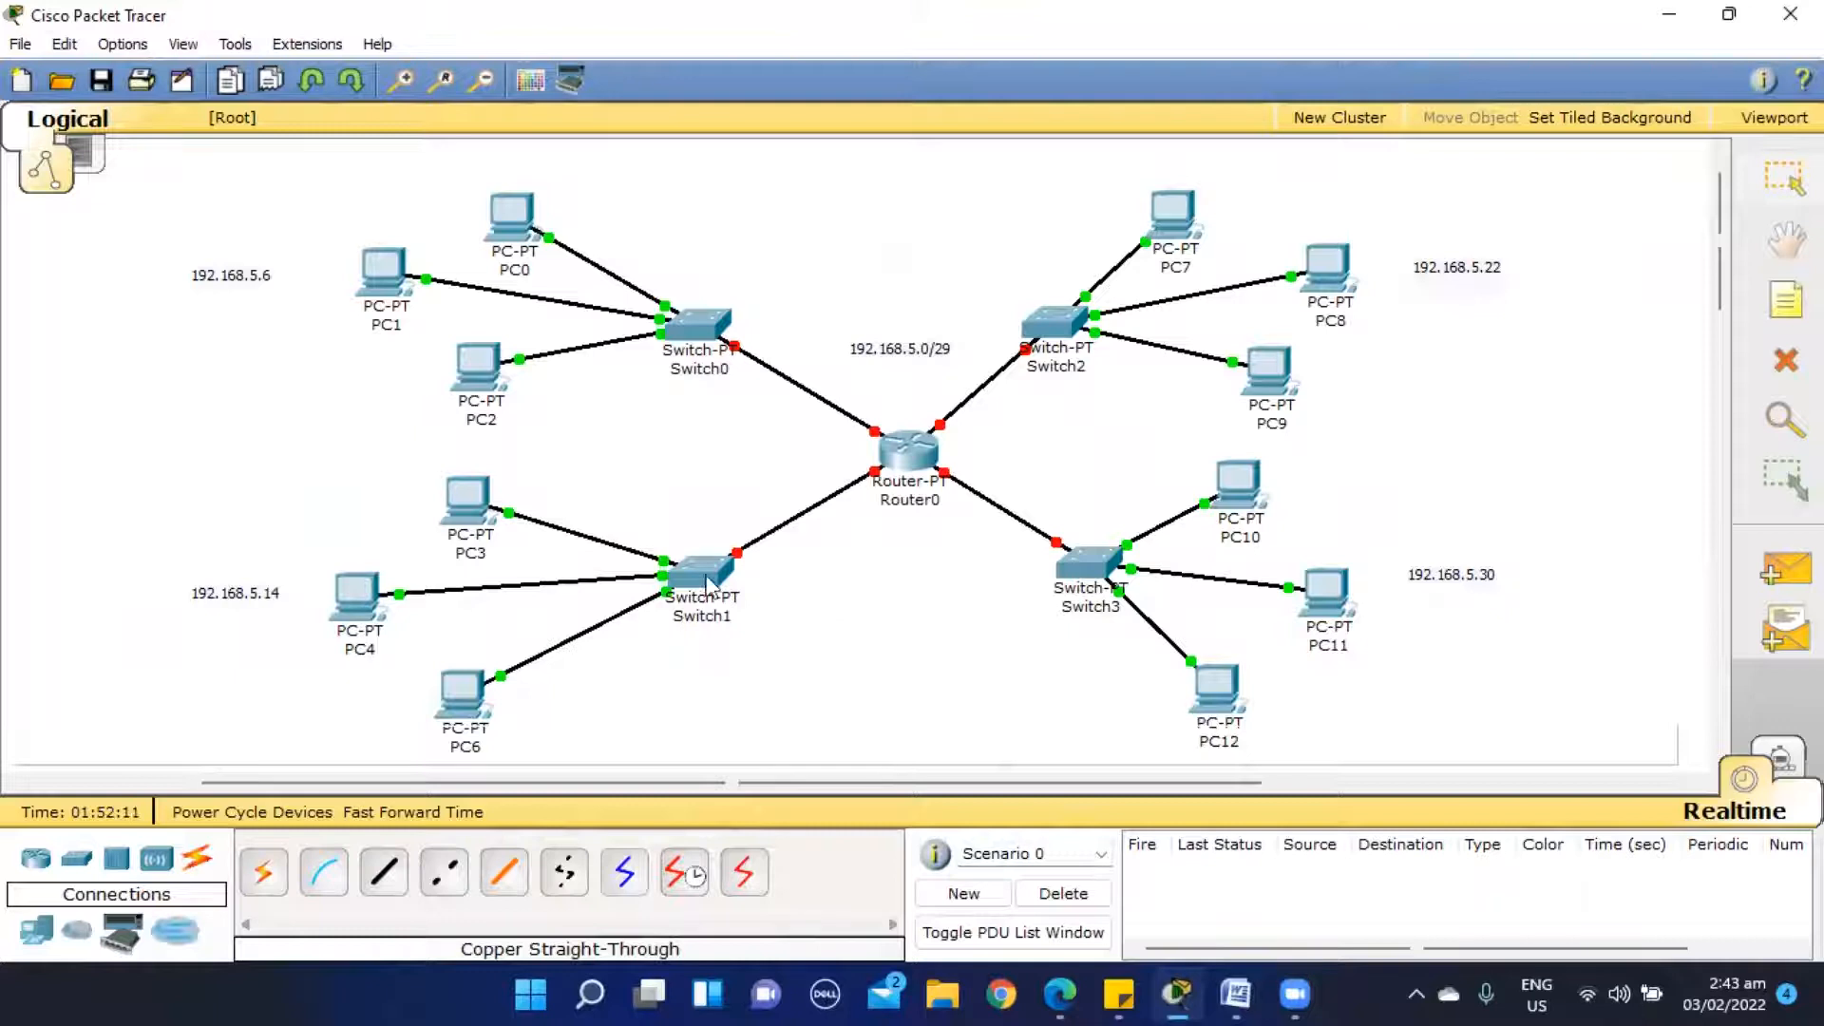
mouse_move(917, 470)
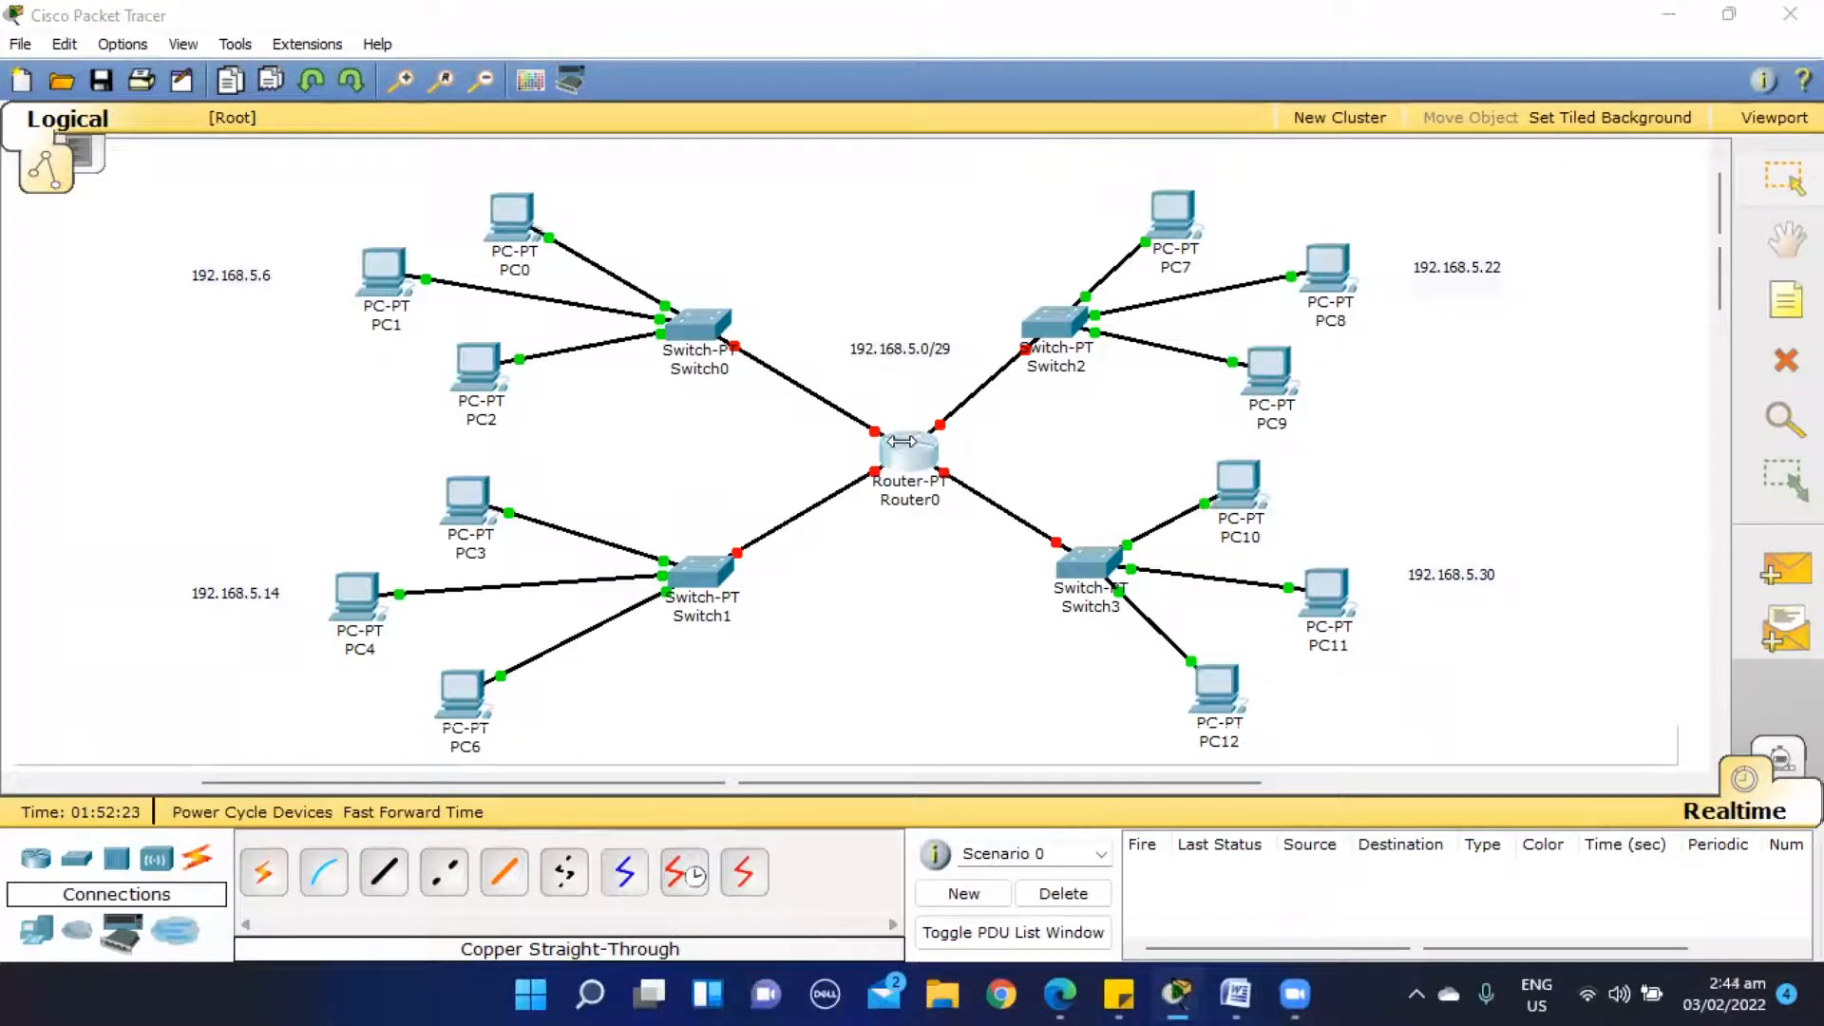
left_click(902, 441)
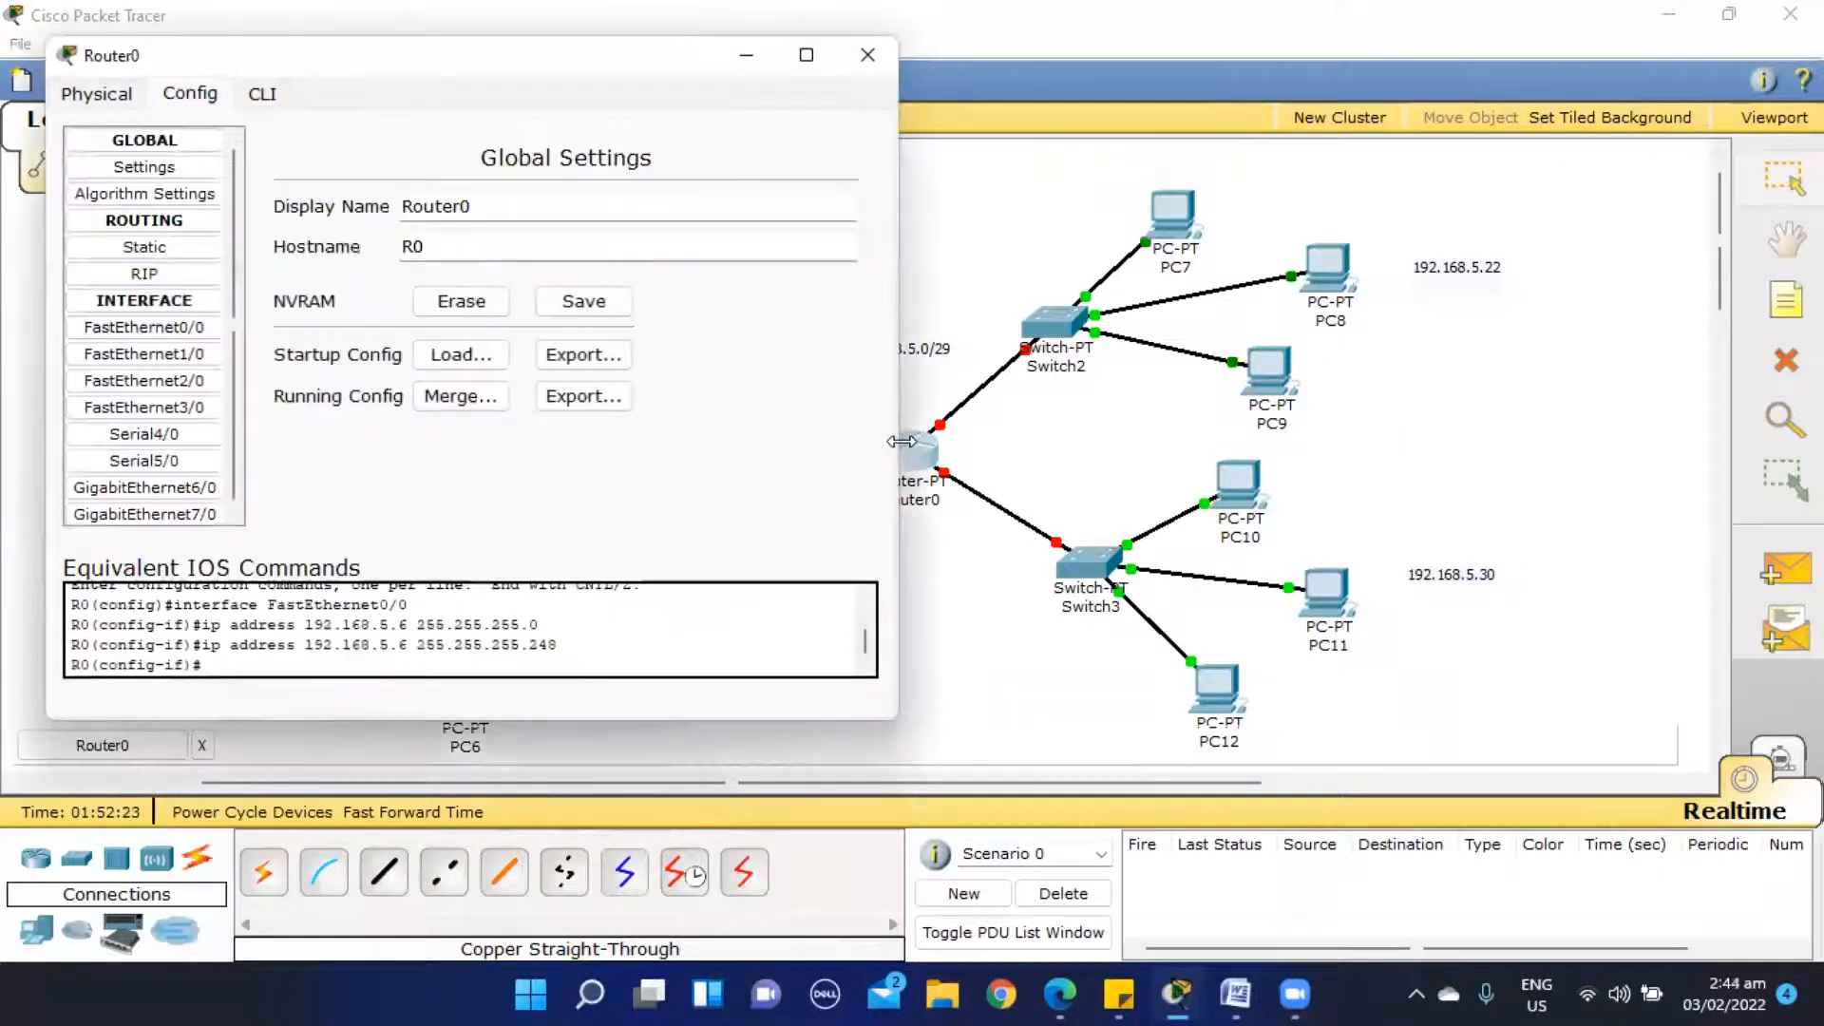
left_click(116, 94)
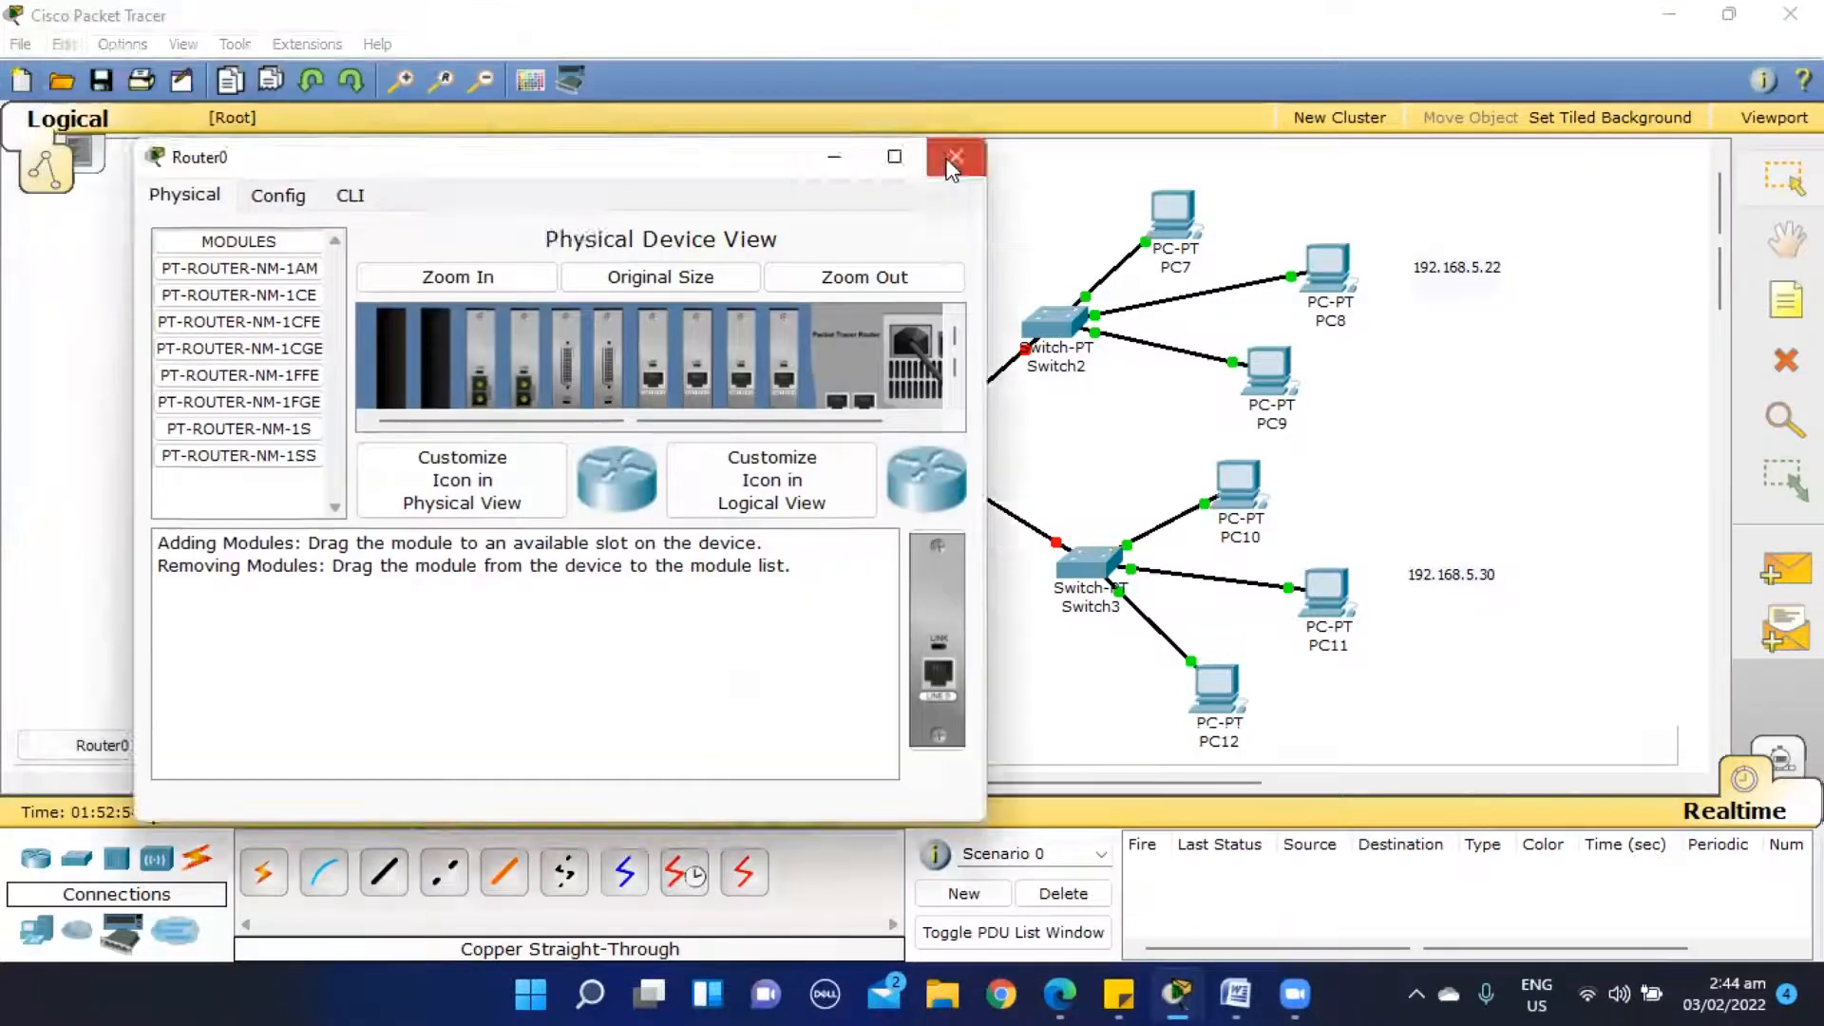
left_click(949, 162)
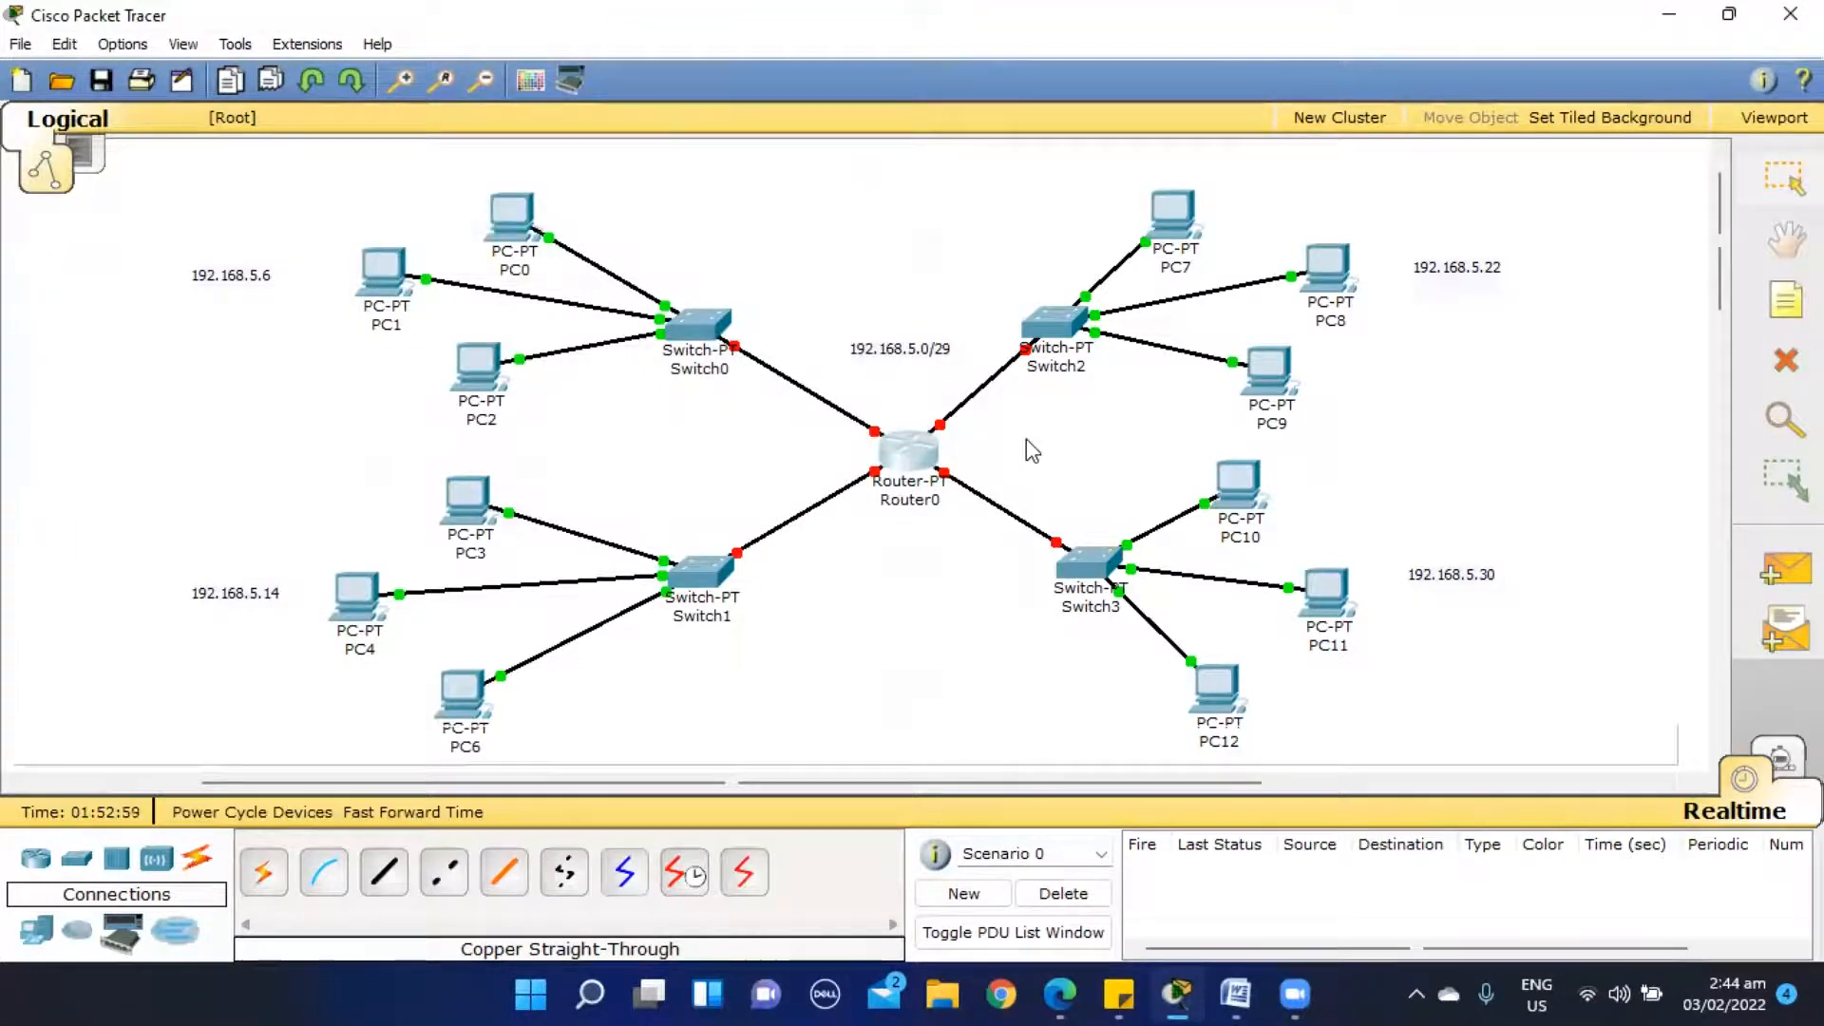
- Turn on the FastEthernet0/0 port in Router0's configuration
mouse_move(926, 454)
left_click(904, 461)
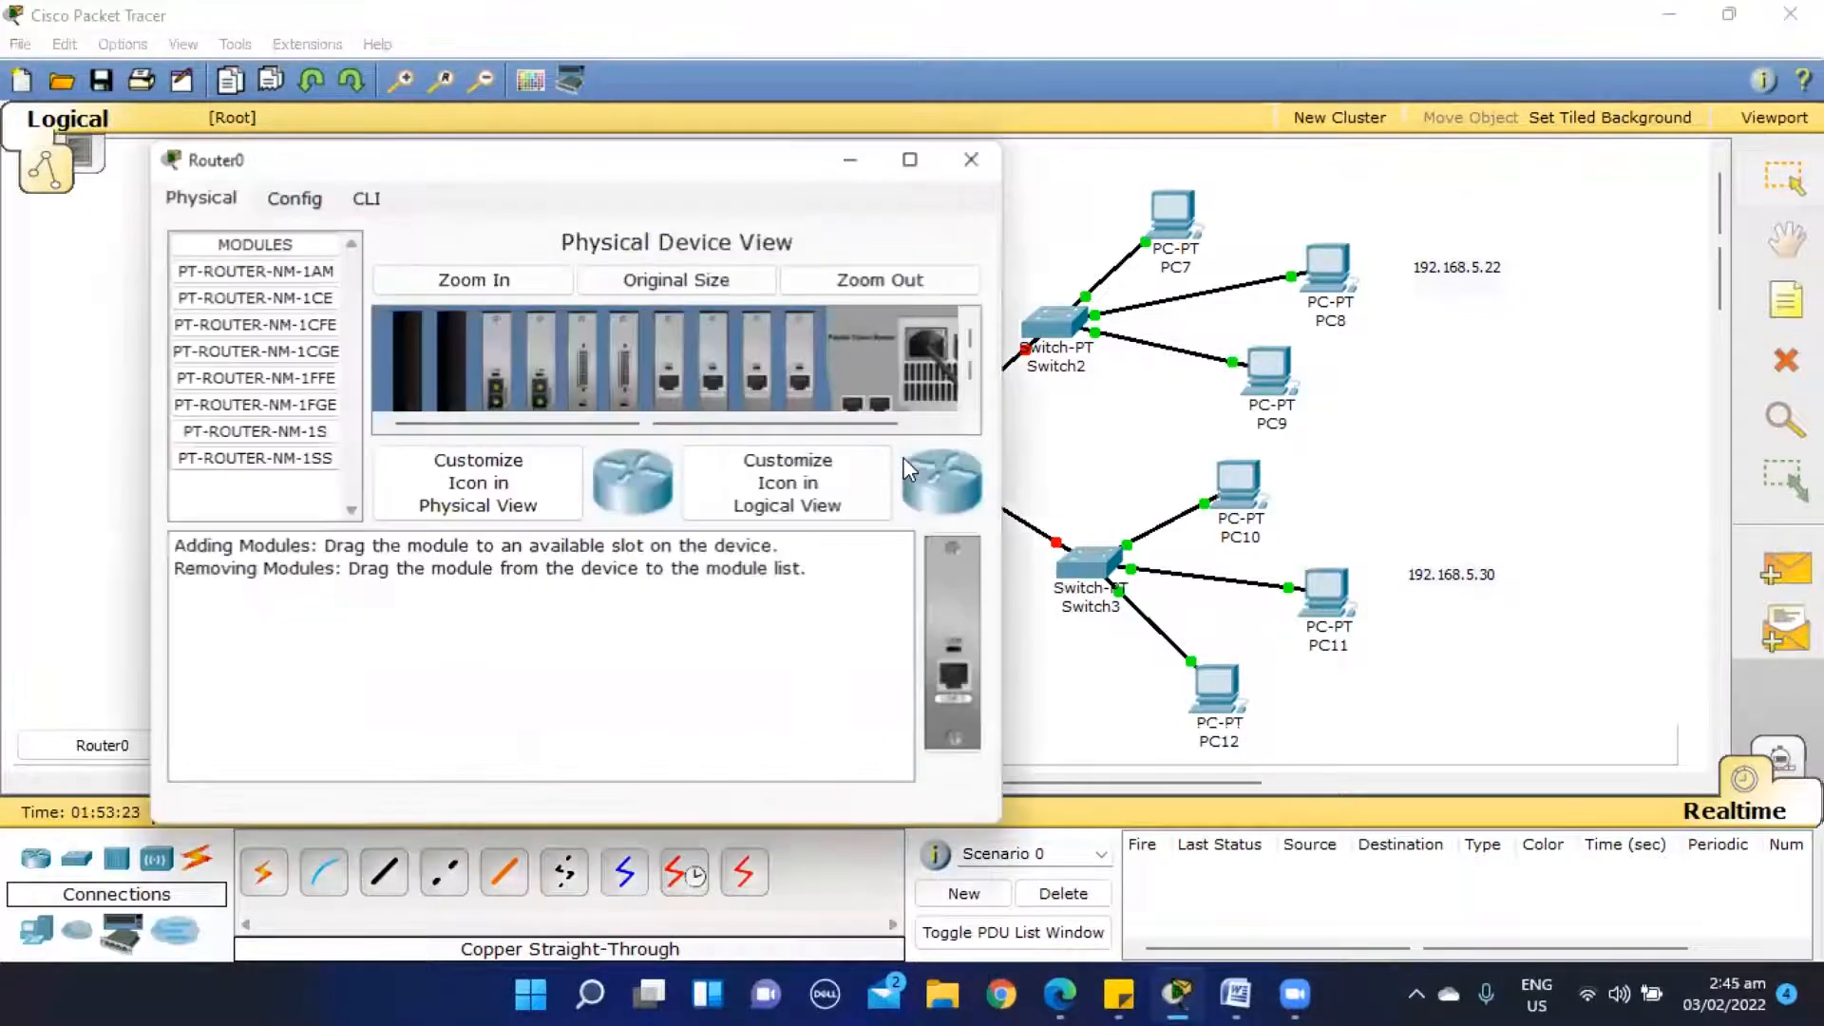
left_click(316, 202)
left_click(347, 199)
left_click(312, 200)
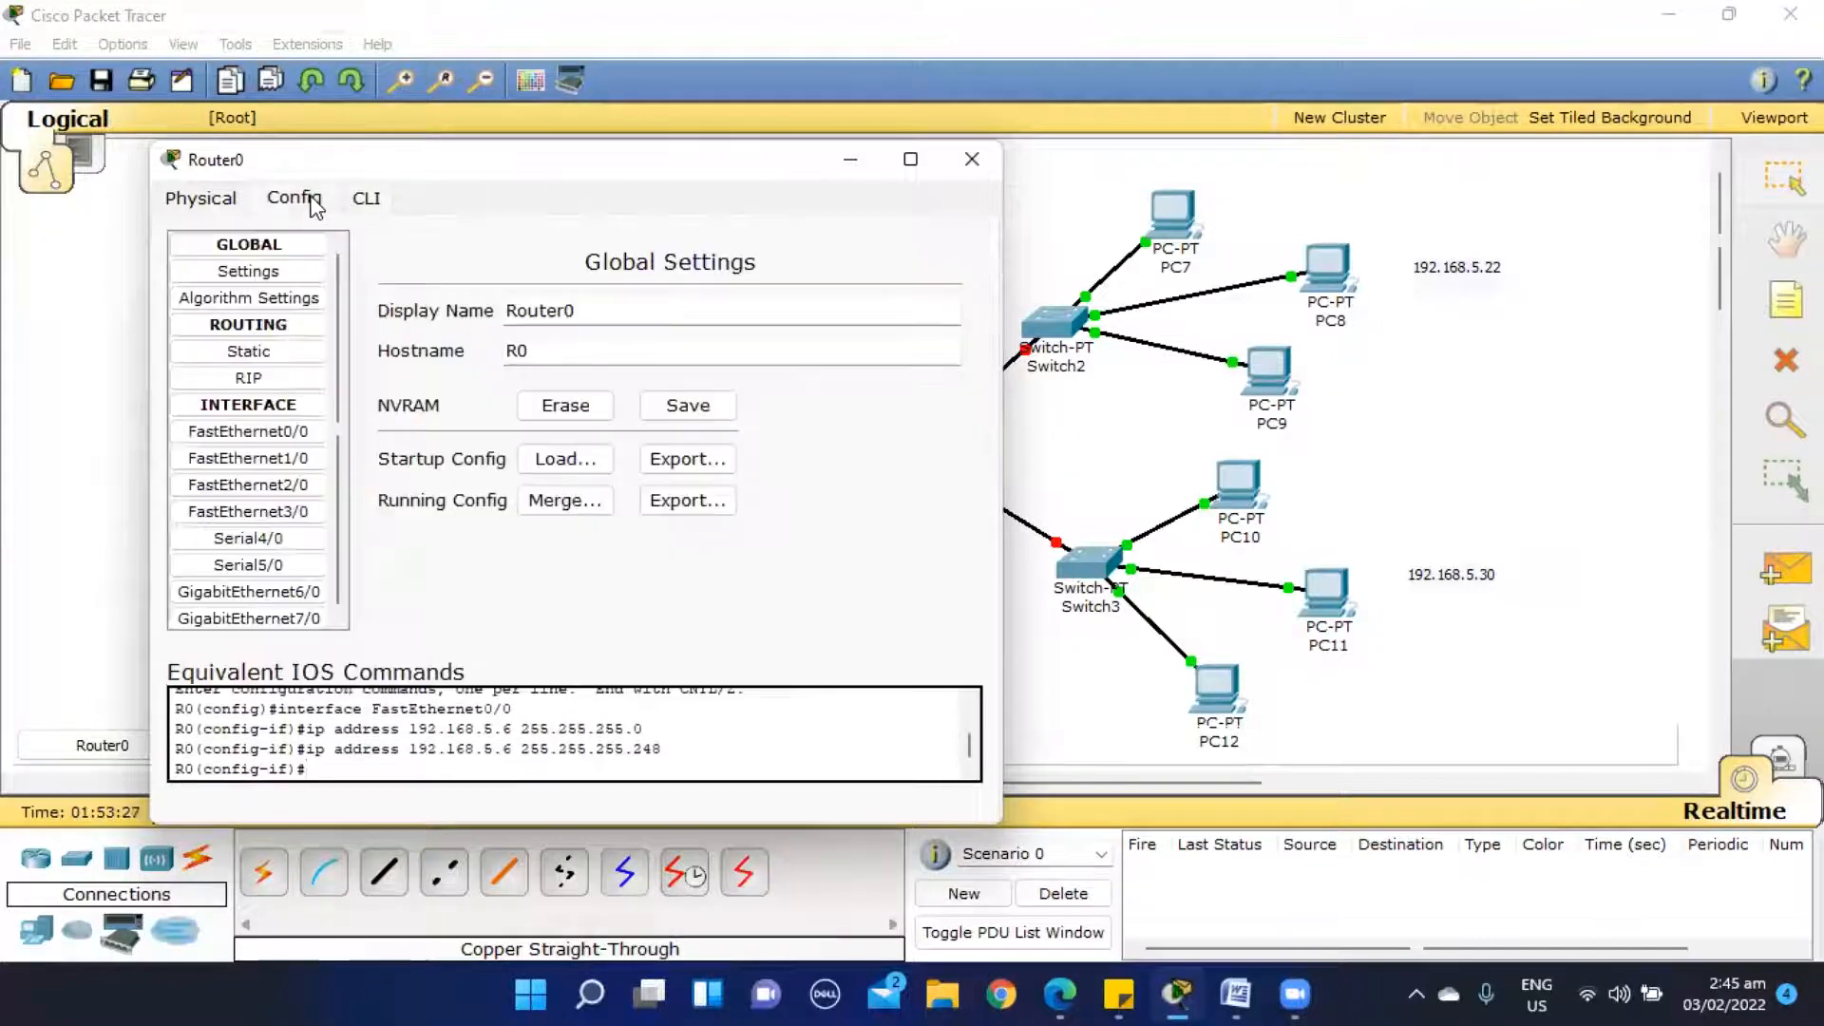
left_click(297, 434)
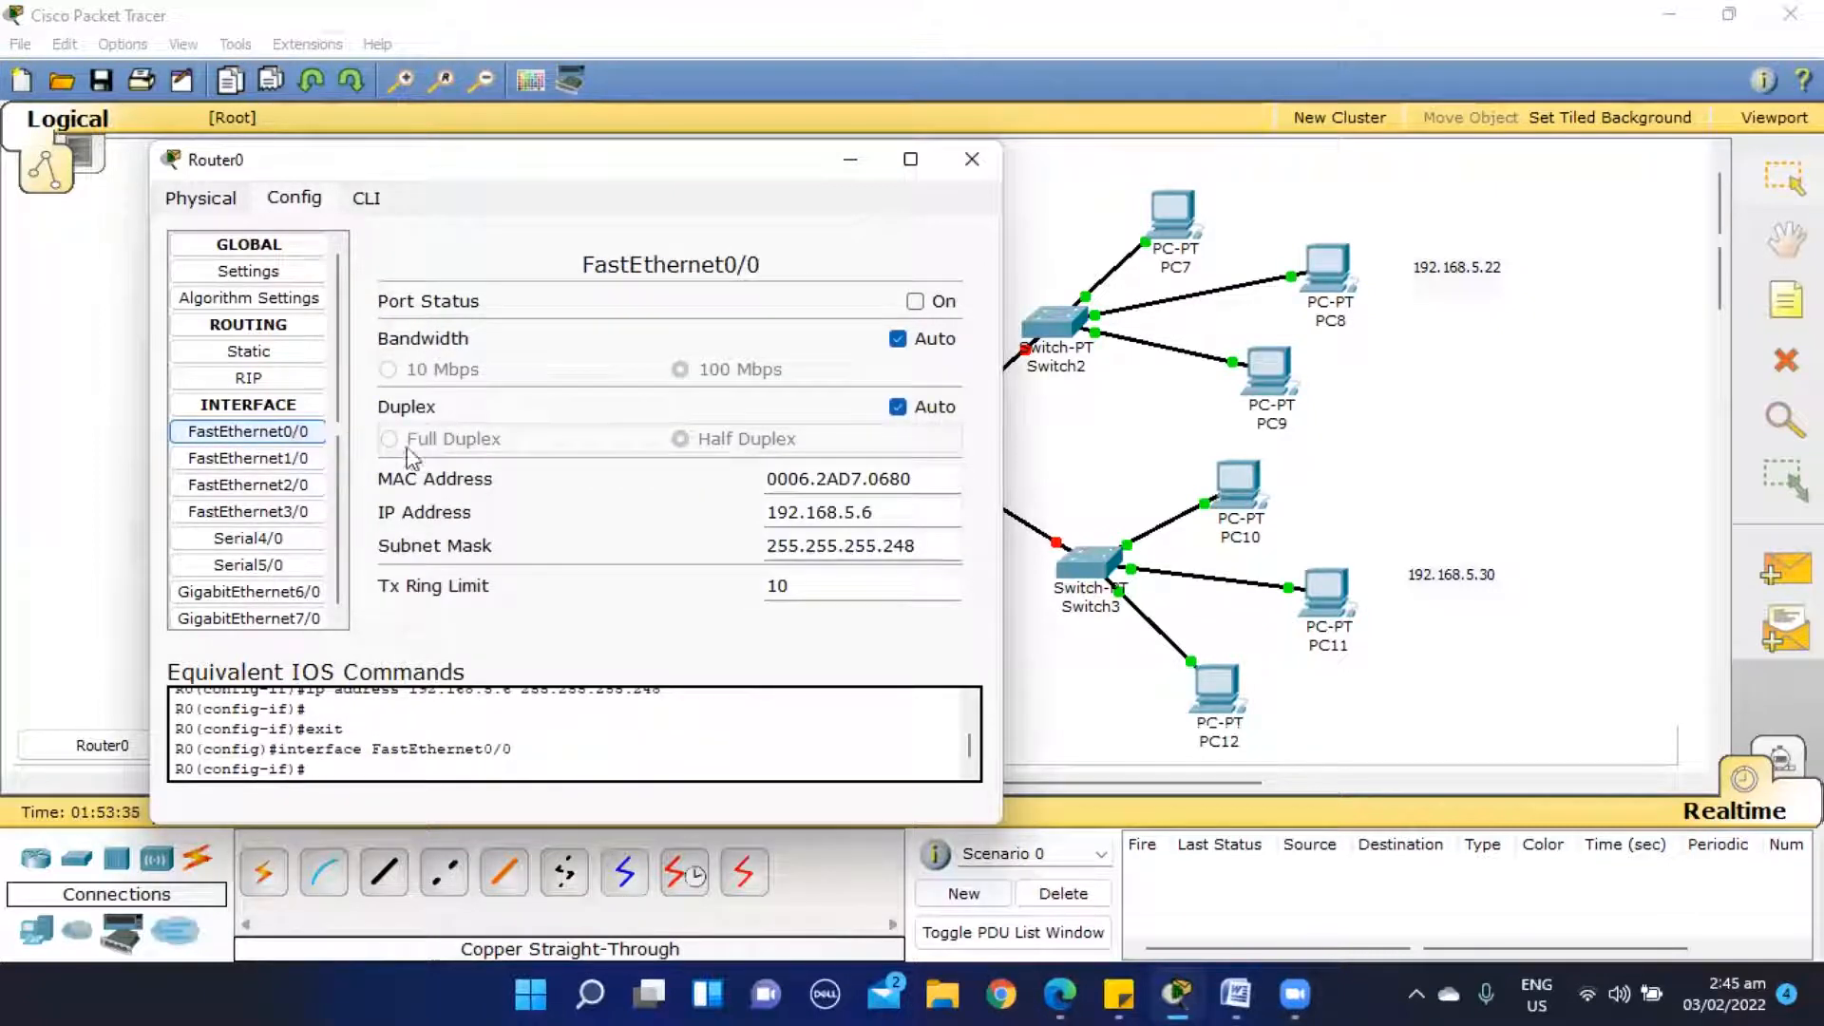
left_click(890, 521)
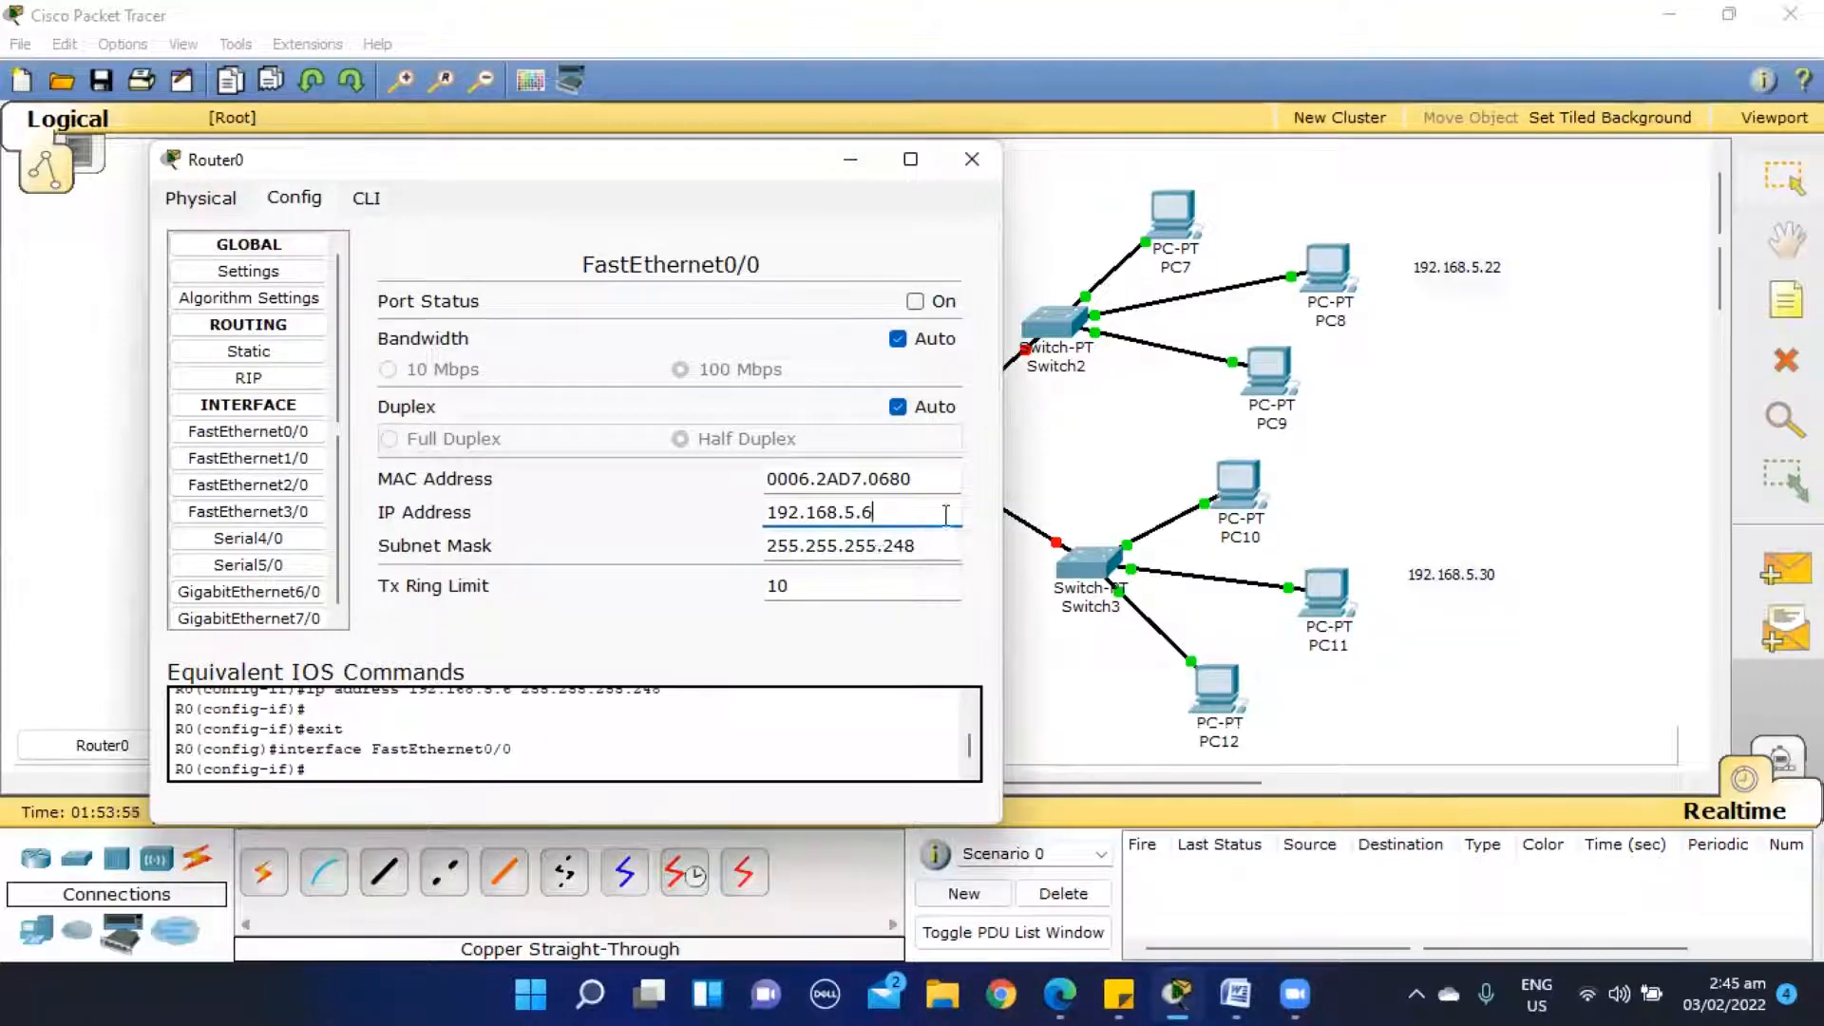
left_click(915, 302)
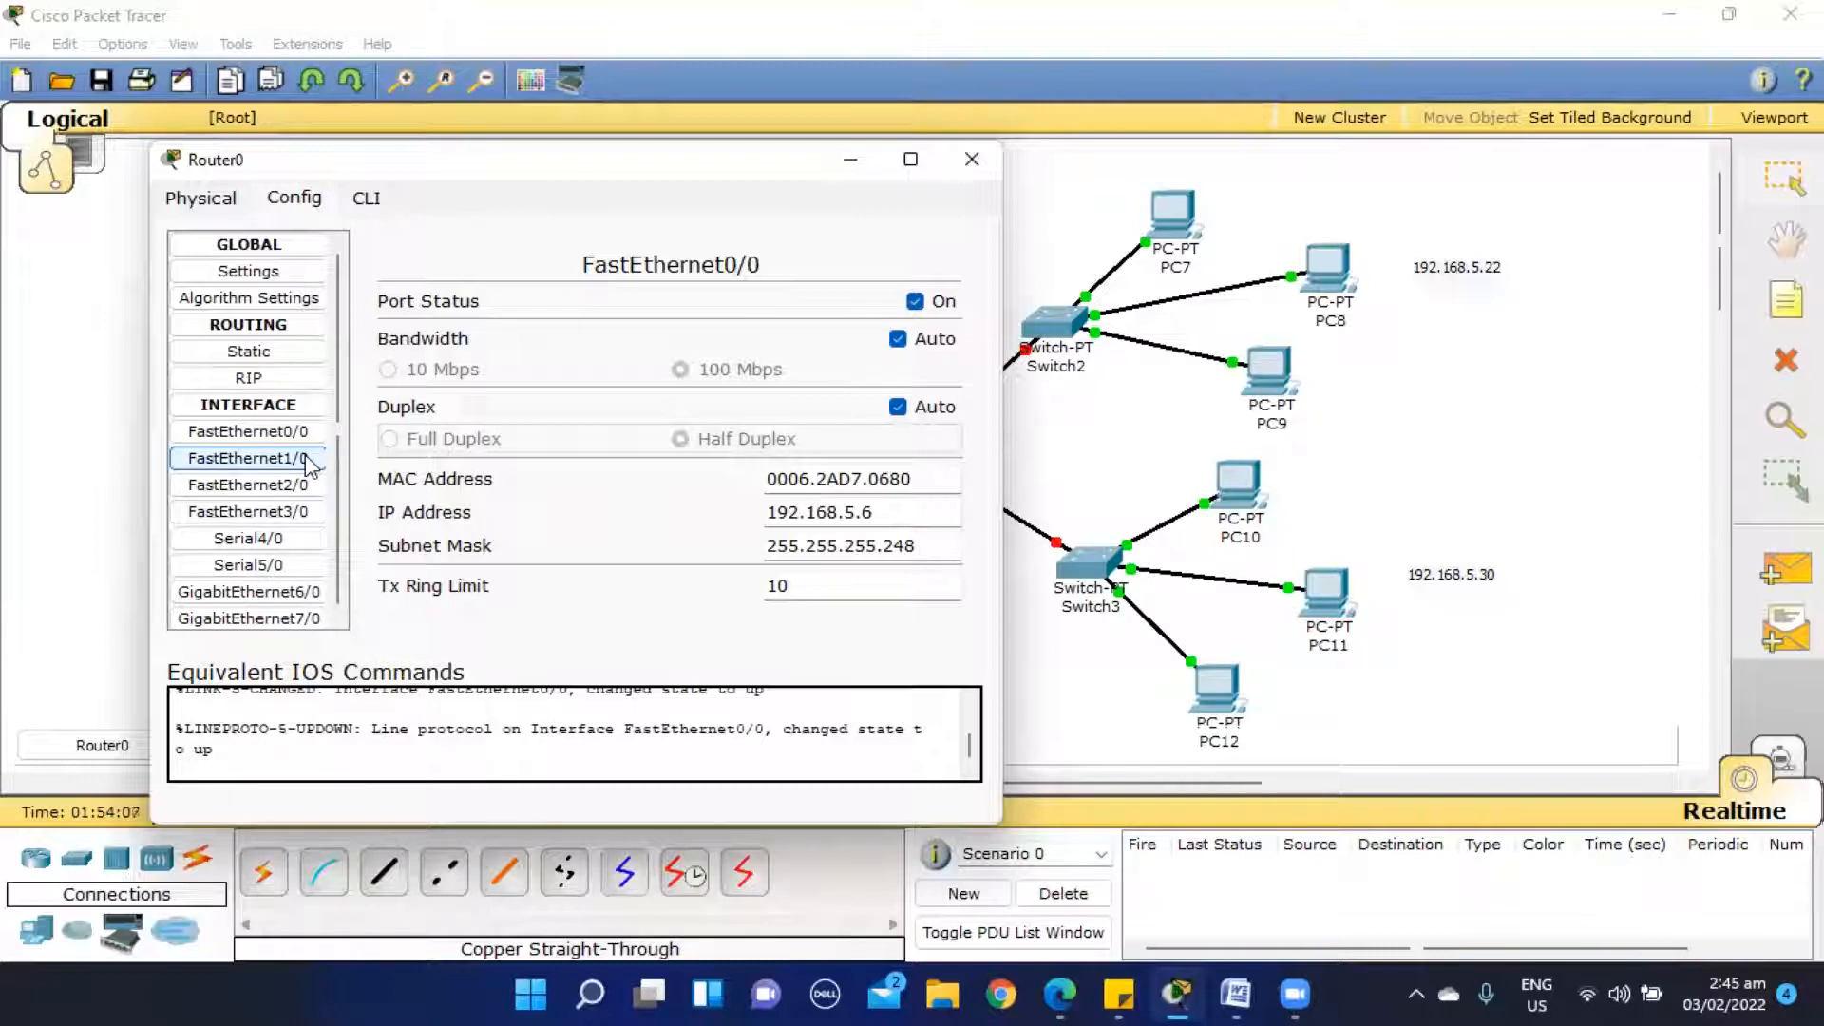
- Give Router0's FastEthernet1/0 the IP address 192.168.5.14 with subnet mask 255.255.255.248 and turn the port on
left_click(249, 458)
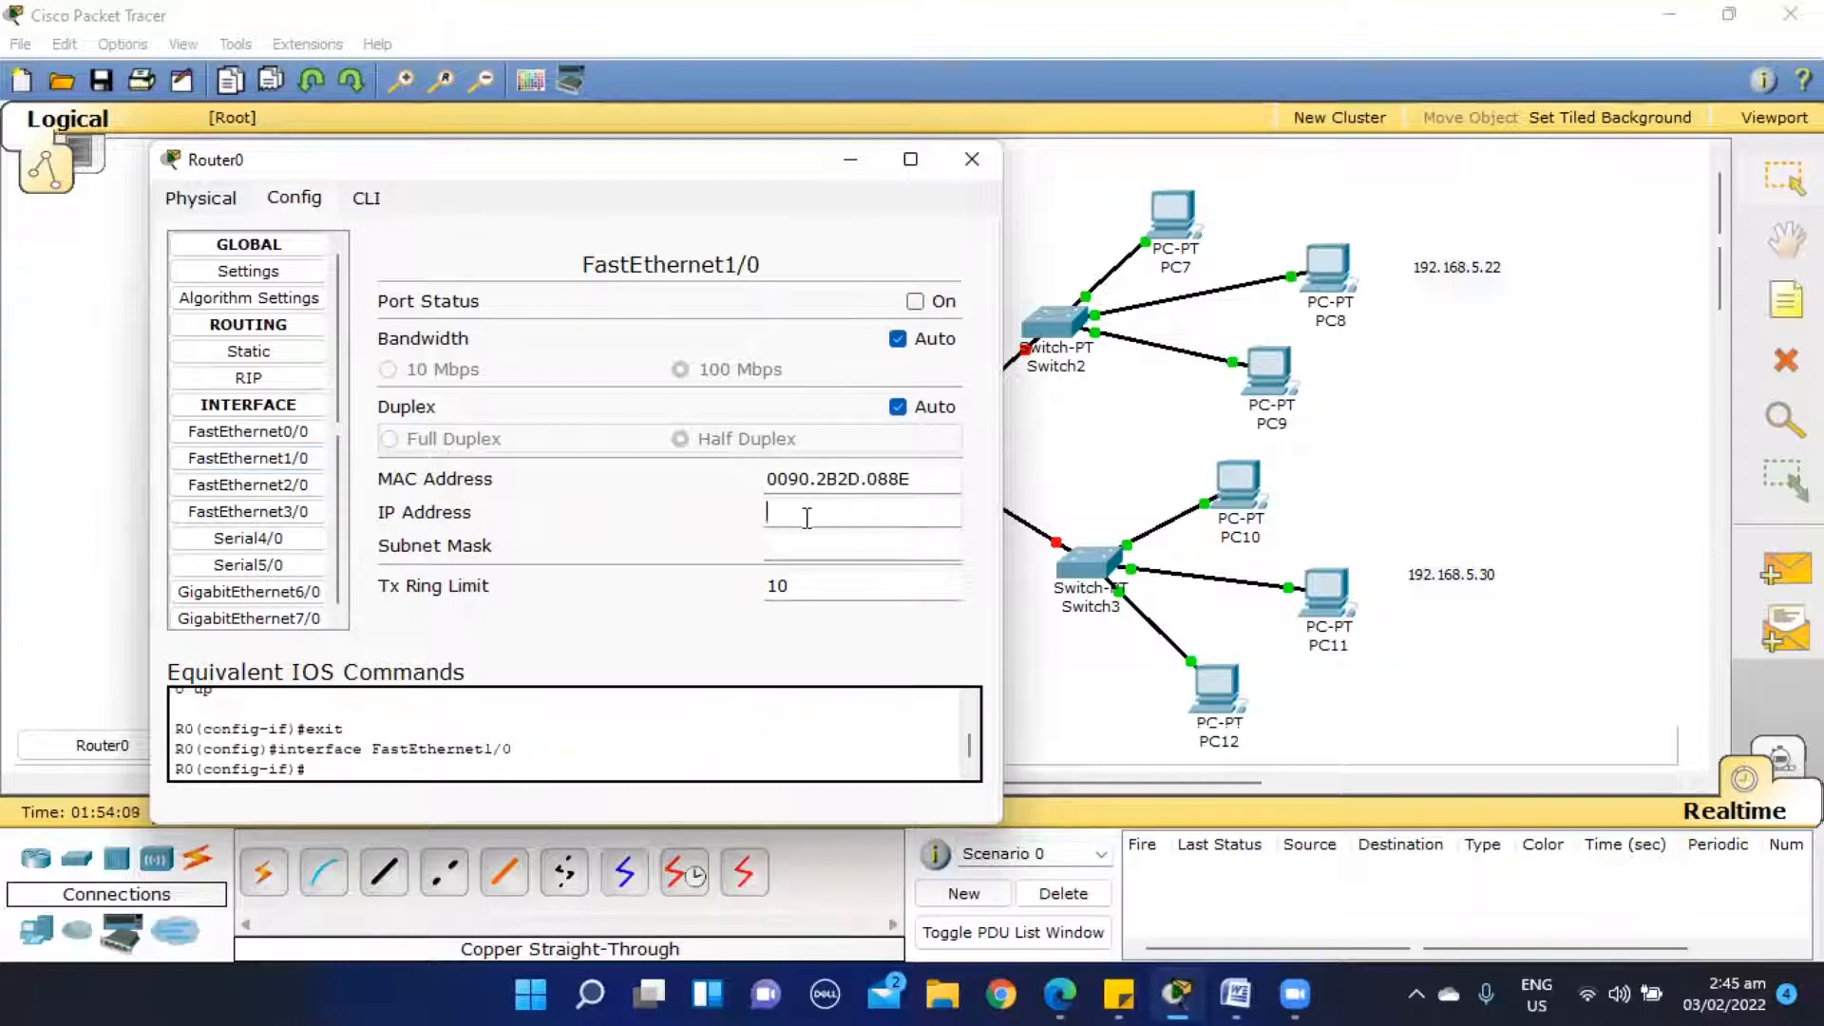
left_click(807, 518)
type("192.168.5.14")
key("Tab")
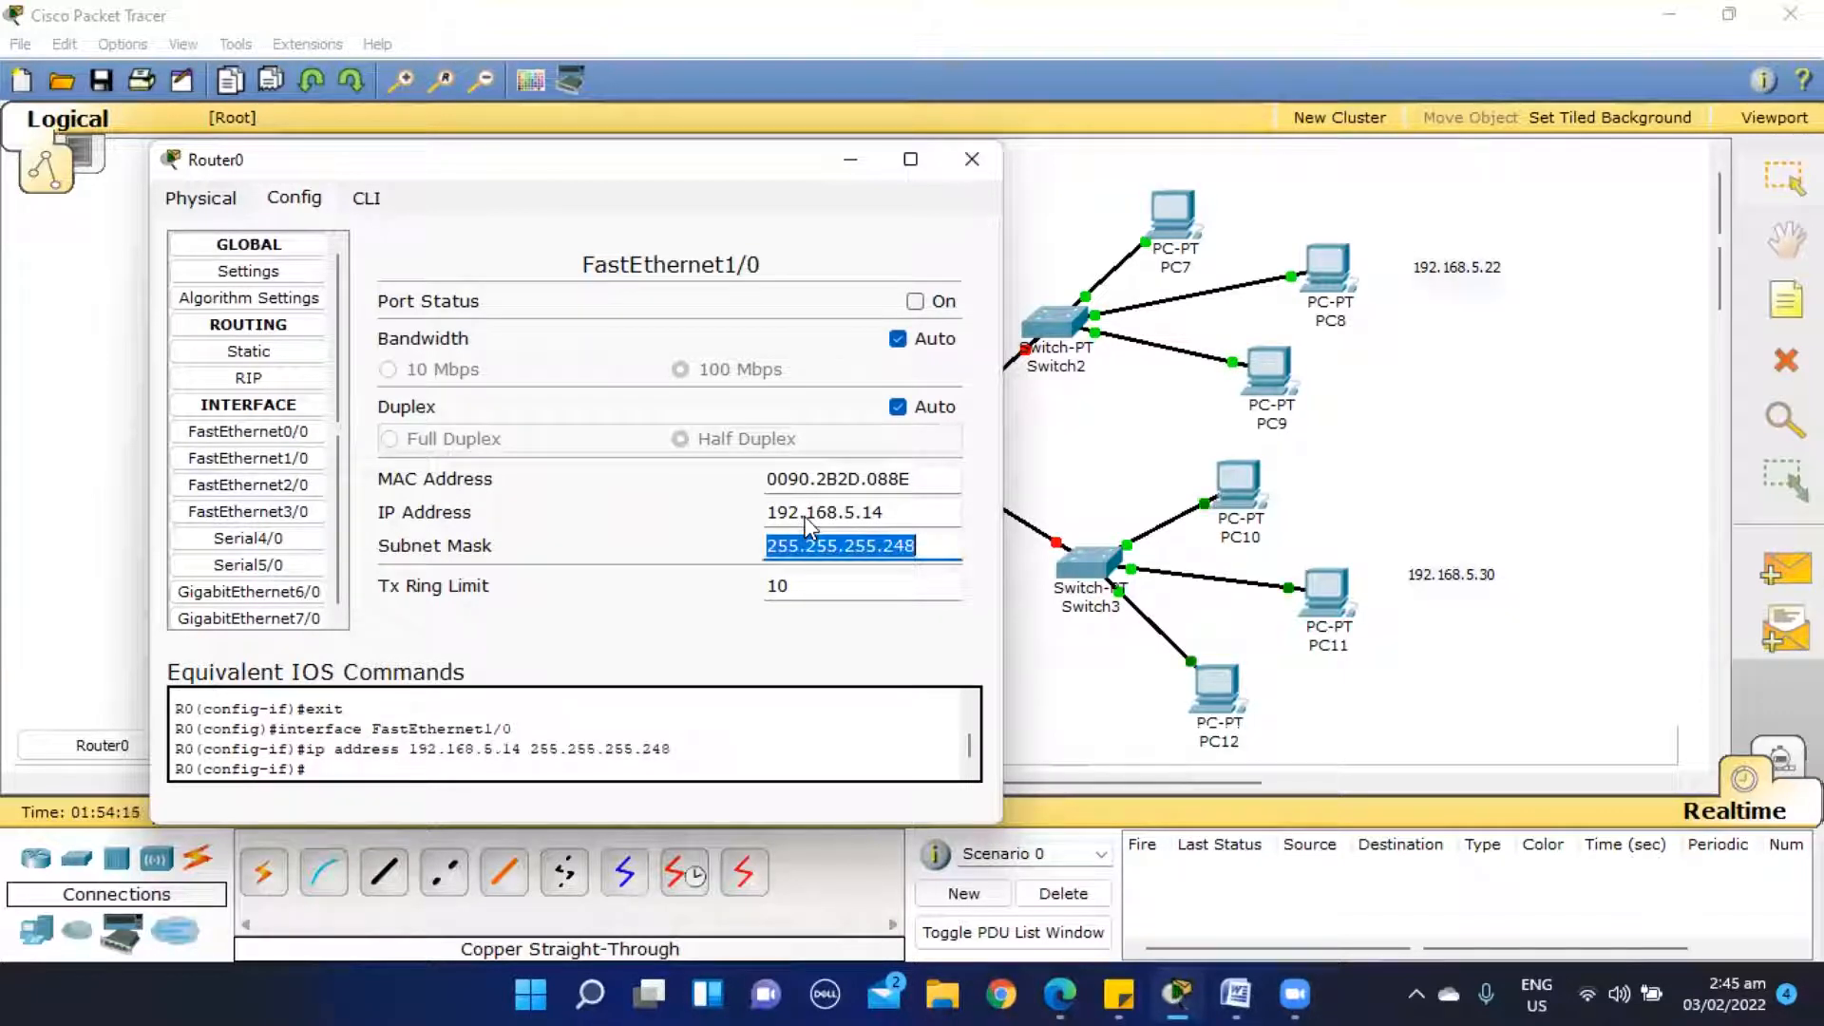
left_click(916, 303)
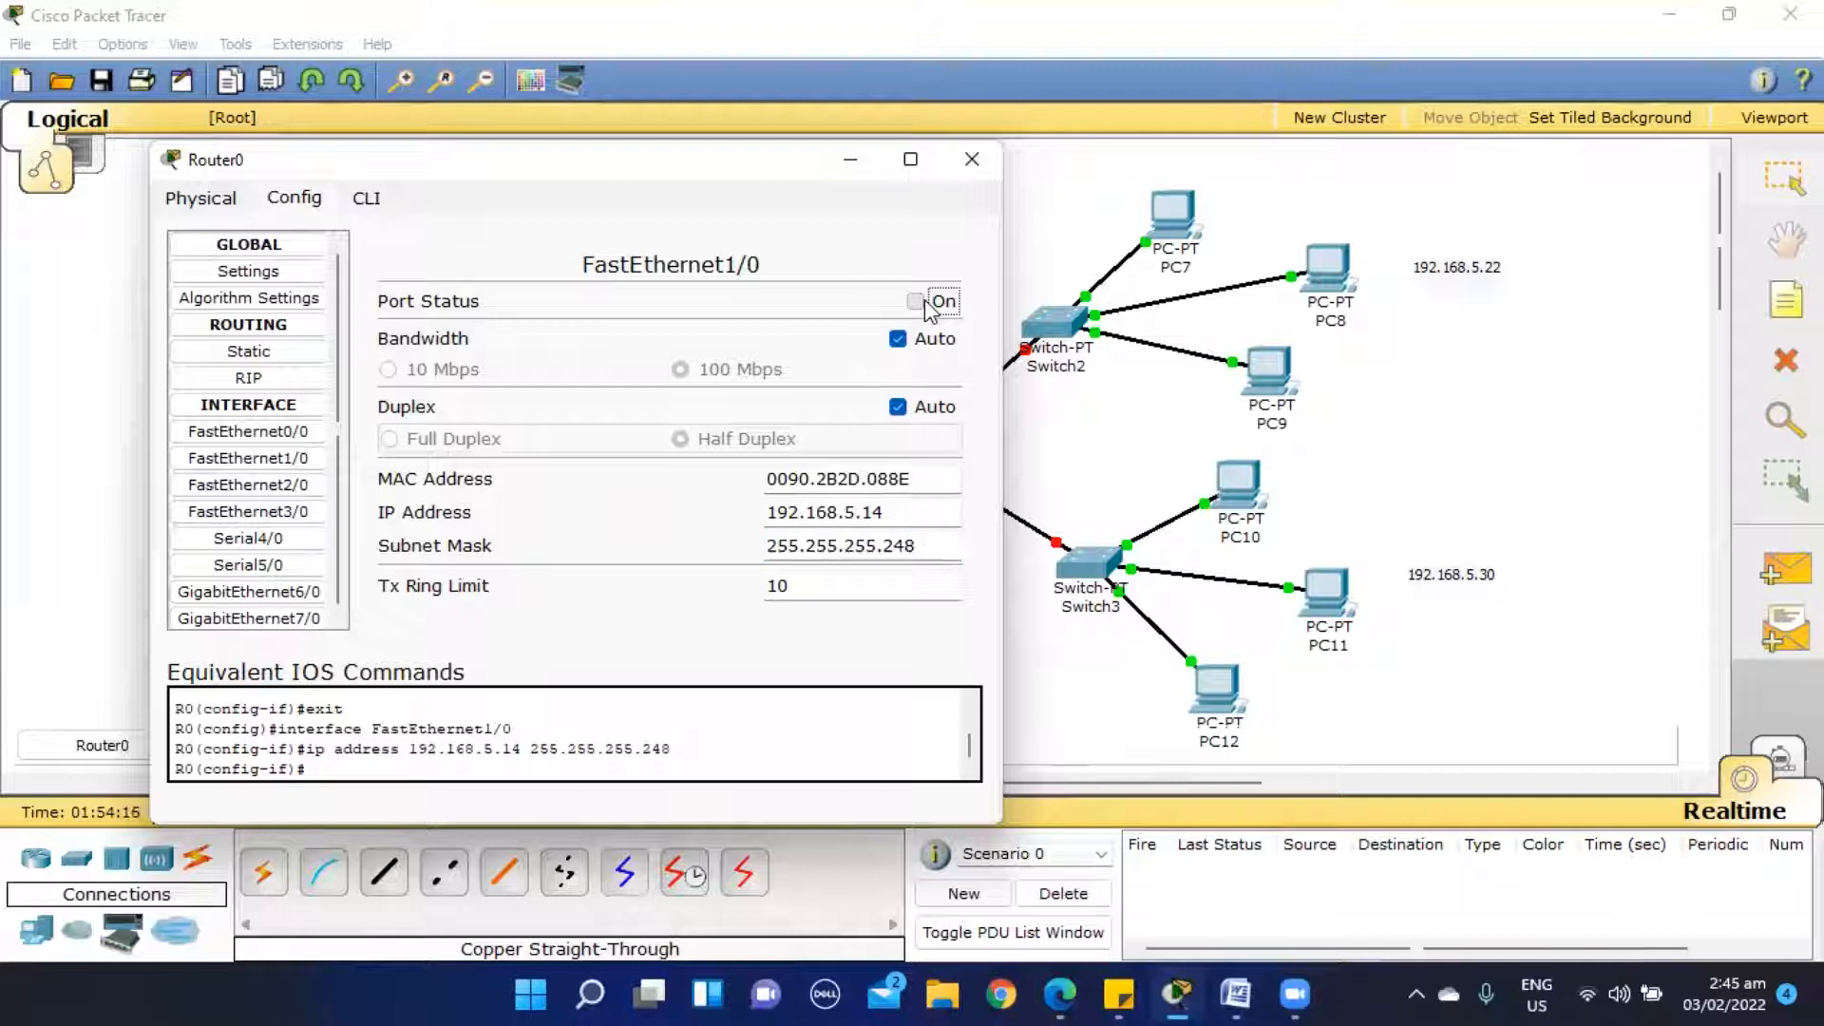
- Give Router0's FastEthernet2/0 the IP address 192.168.5.22 with subnet mask 255.255.255.248
left_click(285, 486)
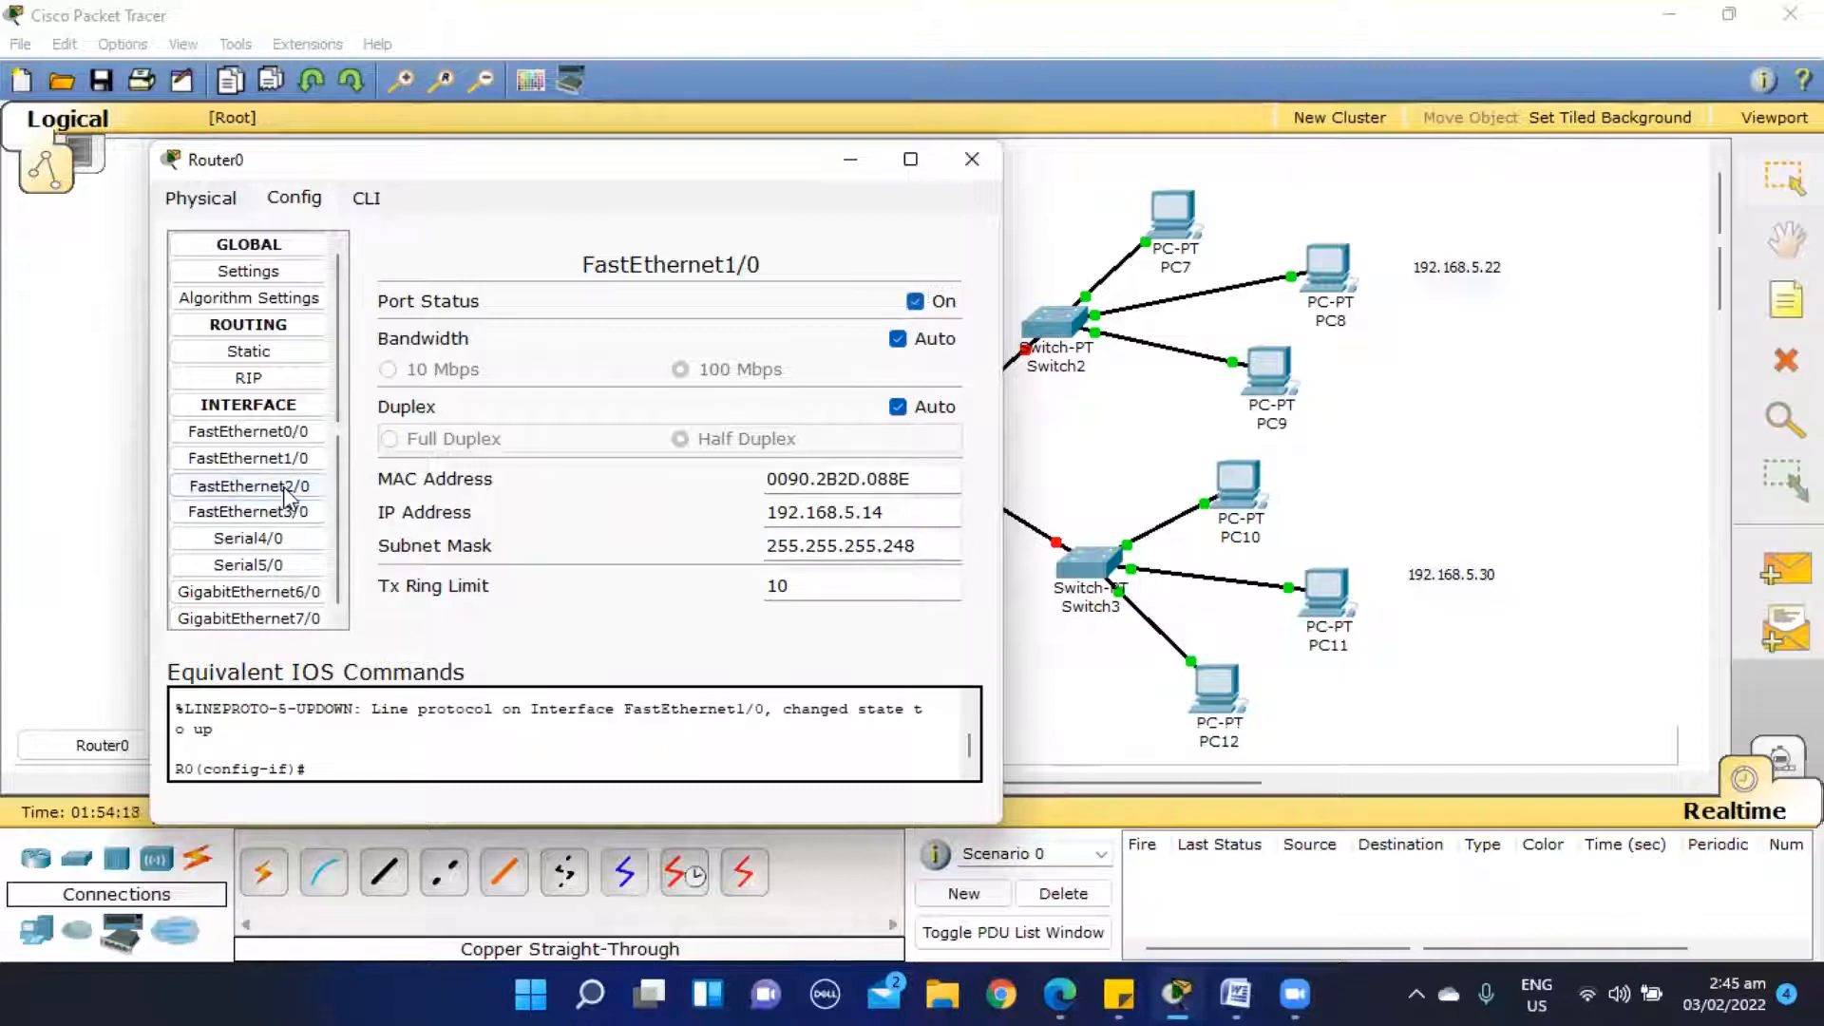
left_click(791, 511)
type("192.168")
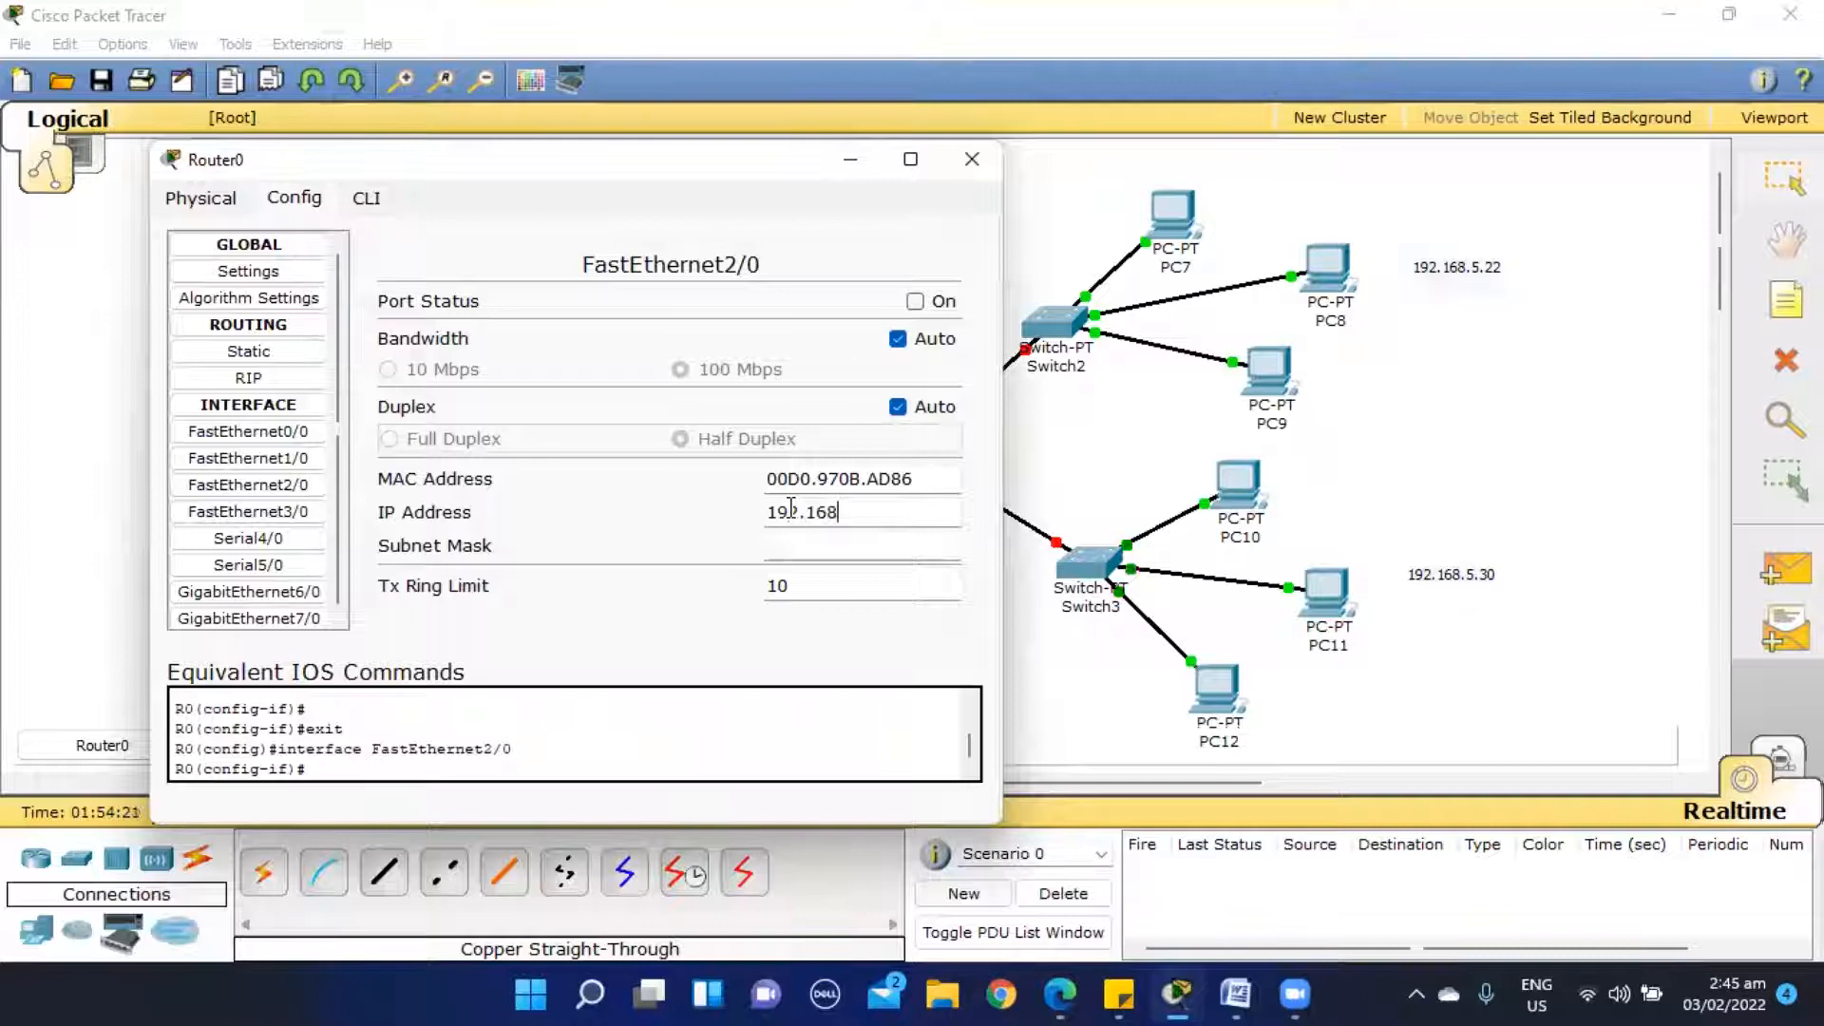
type(".5.22")
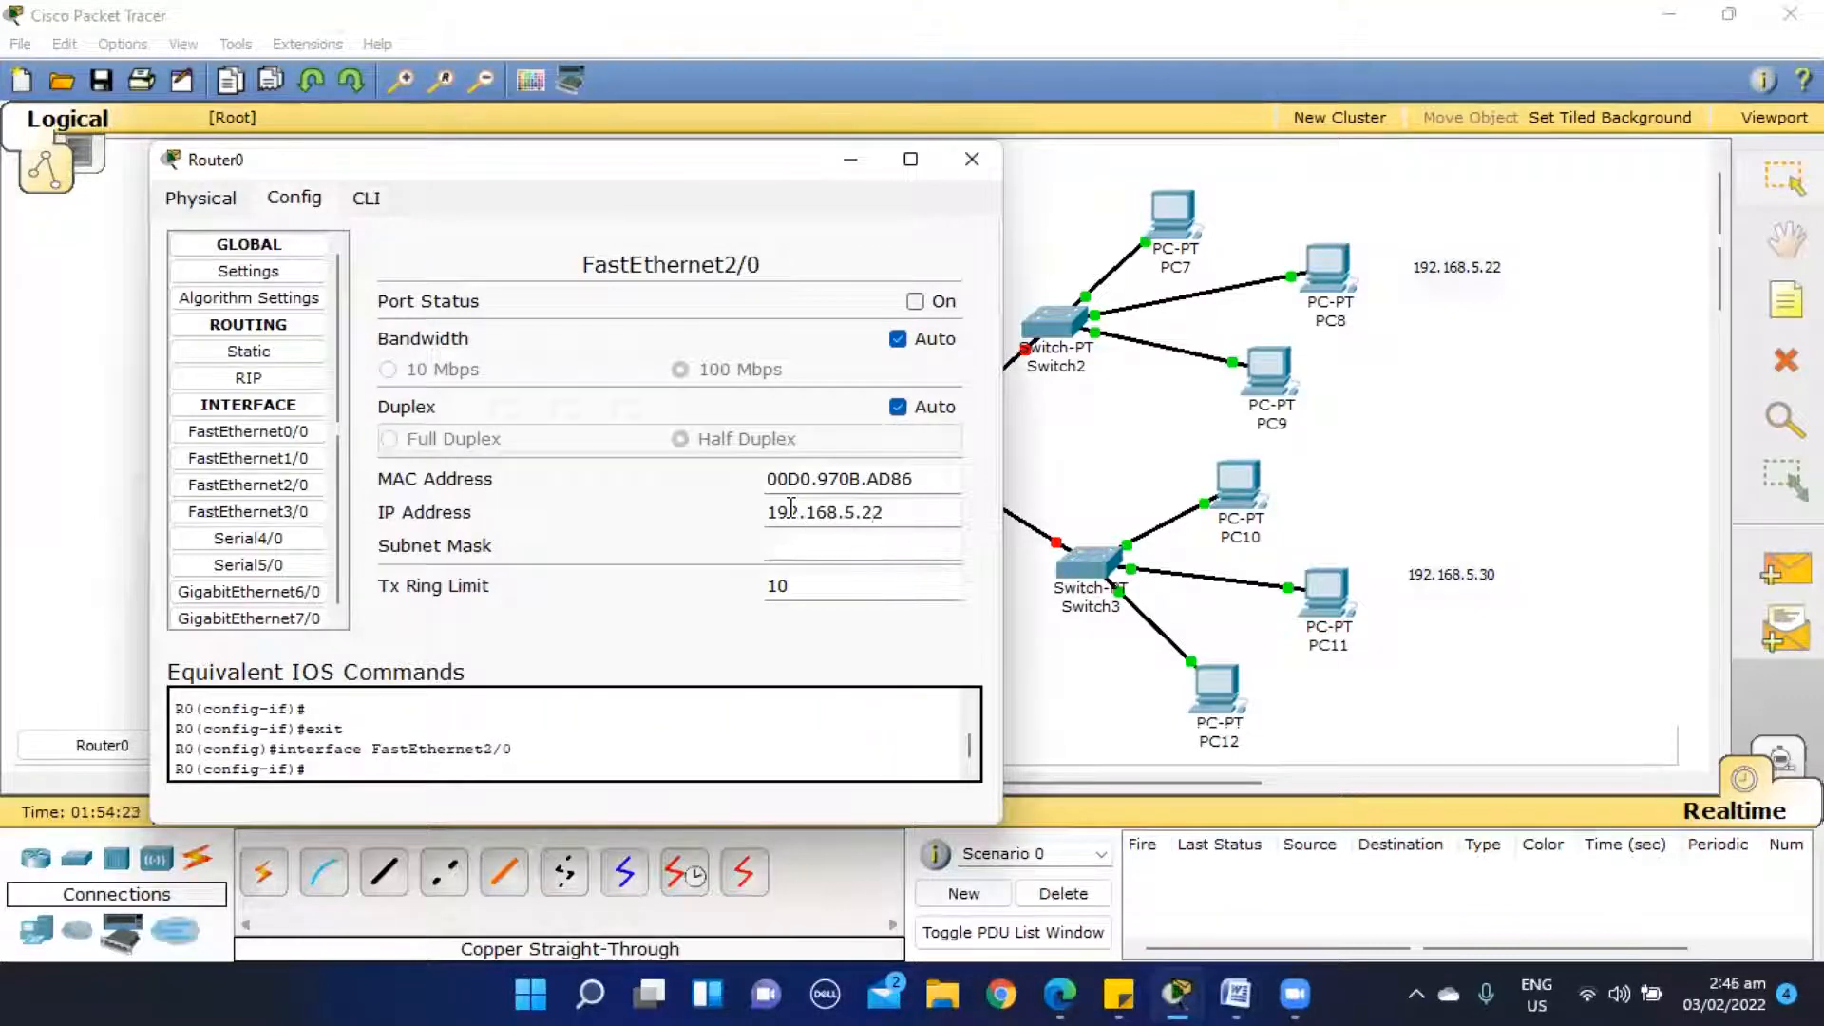
key("Tab")
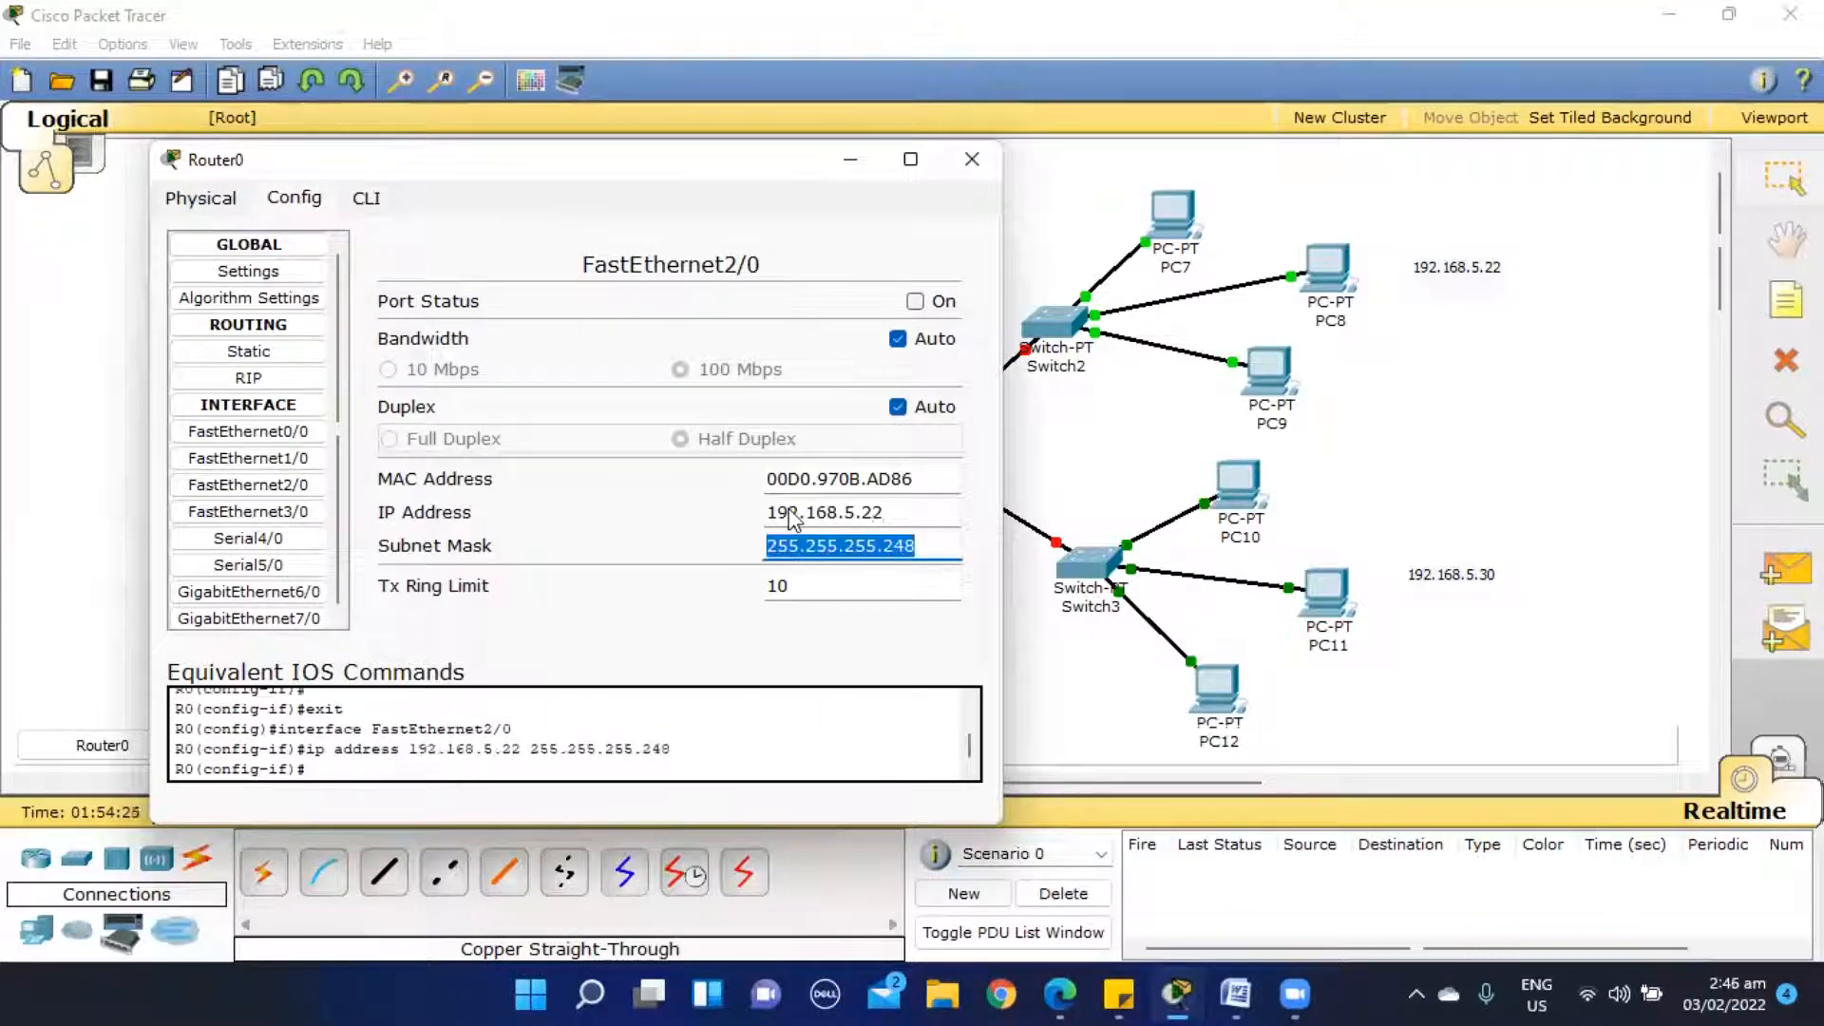
- Give Router0's FastEthernet3/0 the IP address 192.168.5.30 with subnet mask 255.255.255.248 and turn the port on
left_click(313, 513)
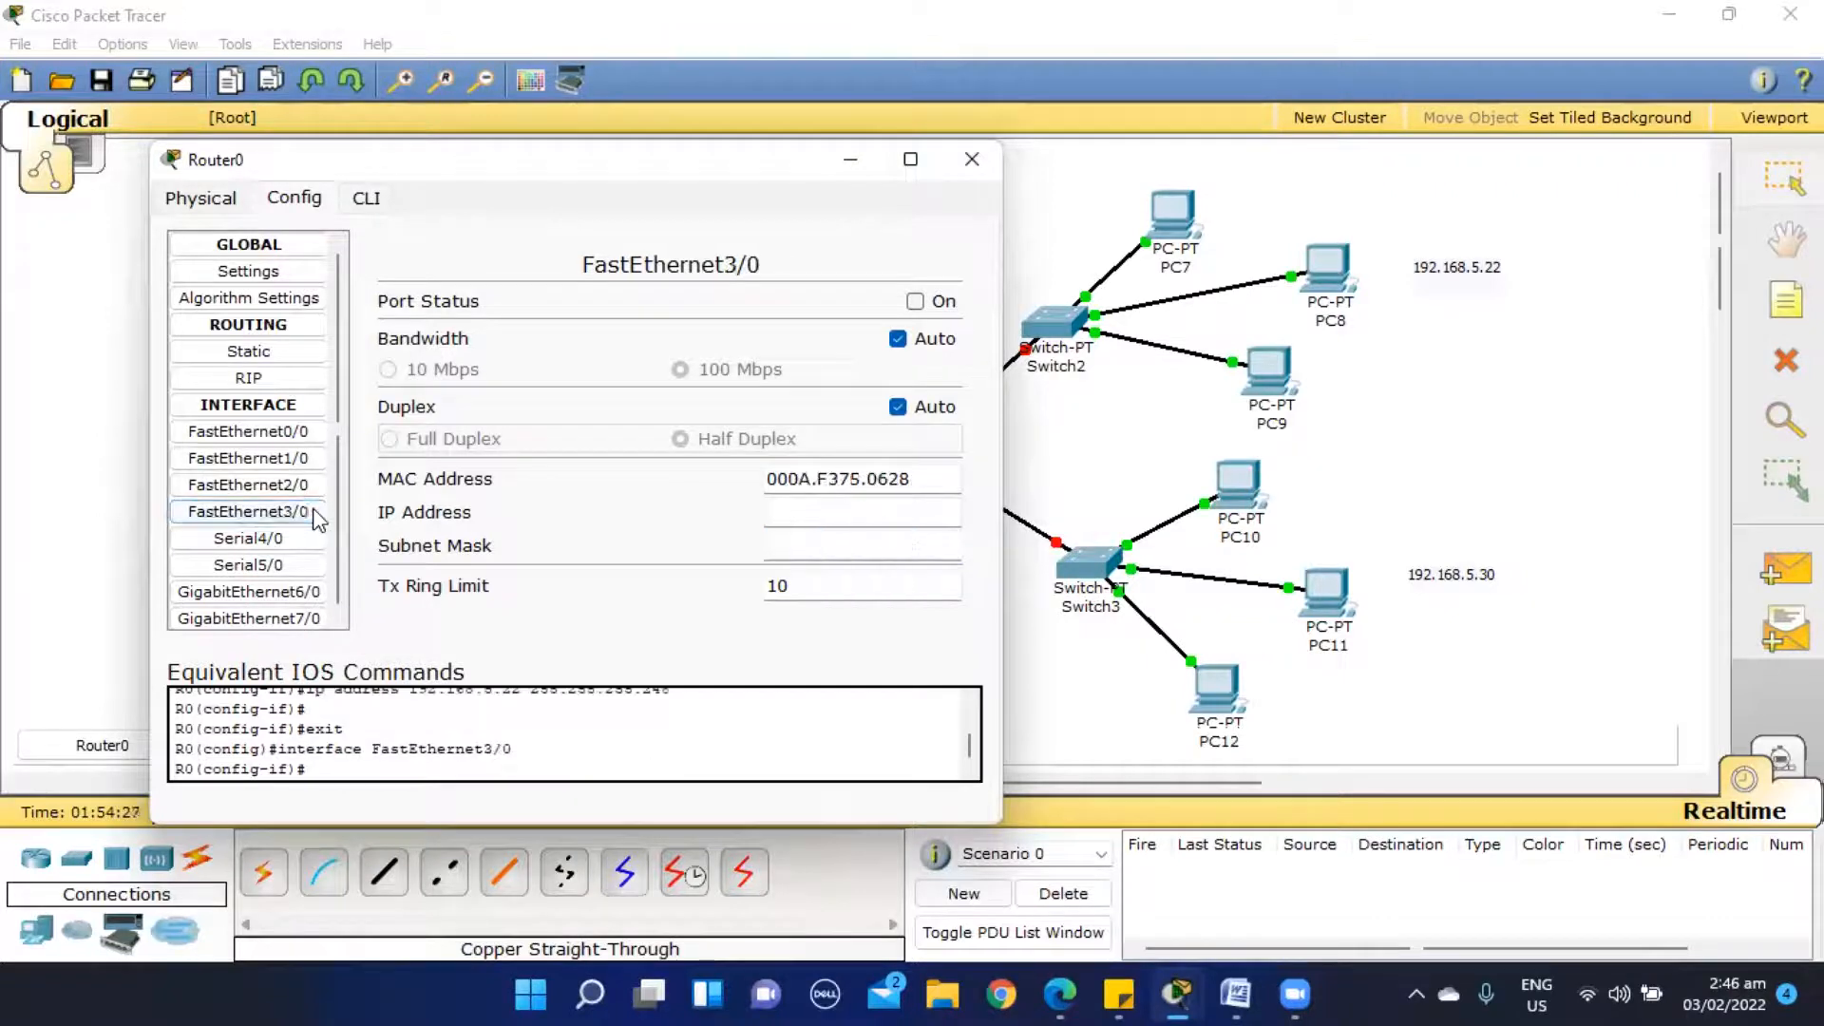
left_click(866, 545)
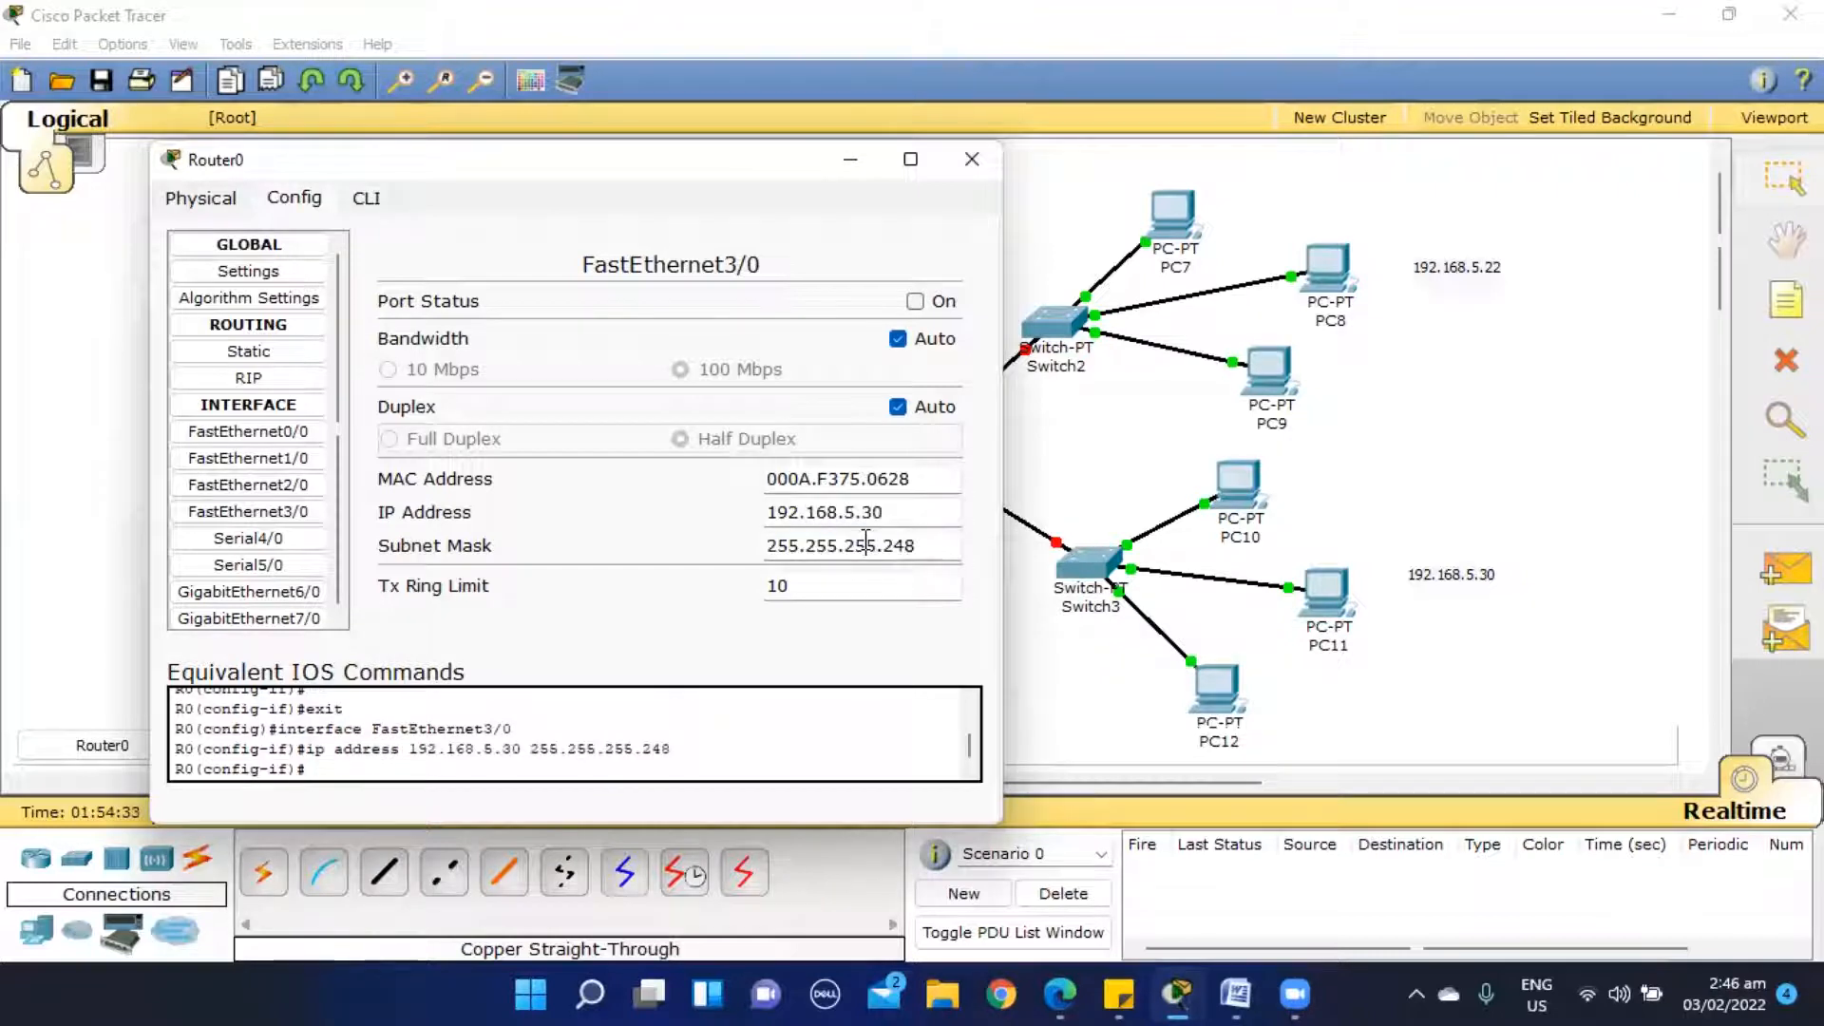
left_click(915, 301)
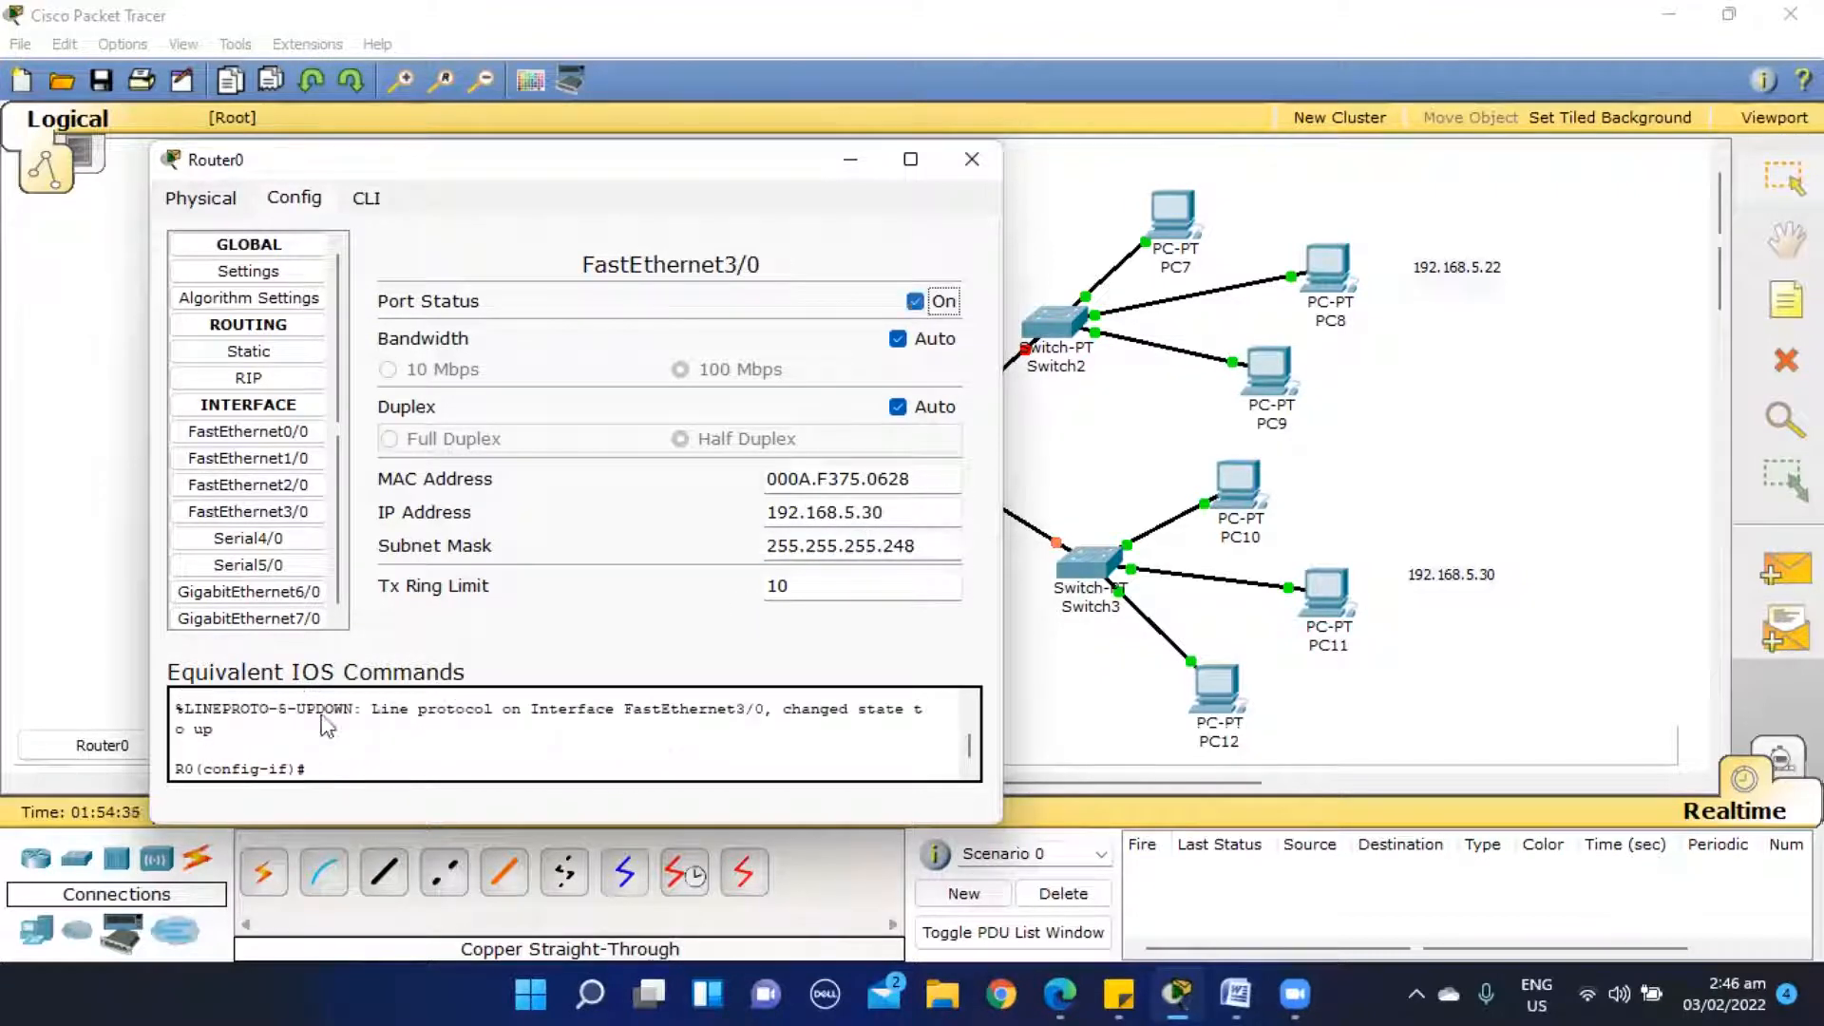
- Turn on Router0's FastEthernet2/0 port, check the FastEthernet0/0 and FastEthernet1/0 settings, and close the router's configuration
left_click(282, 487)
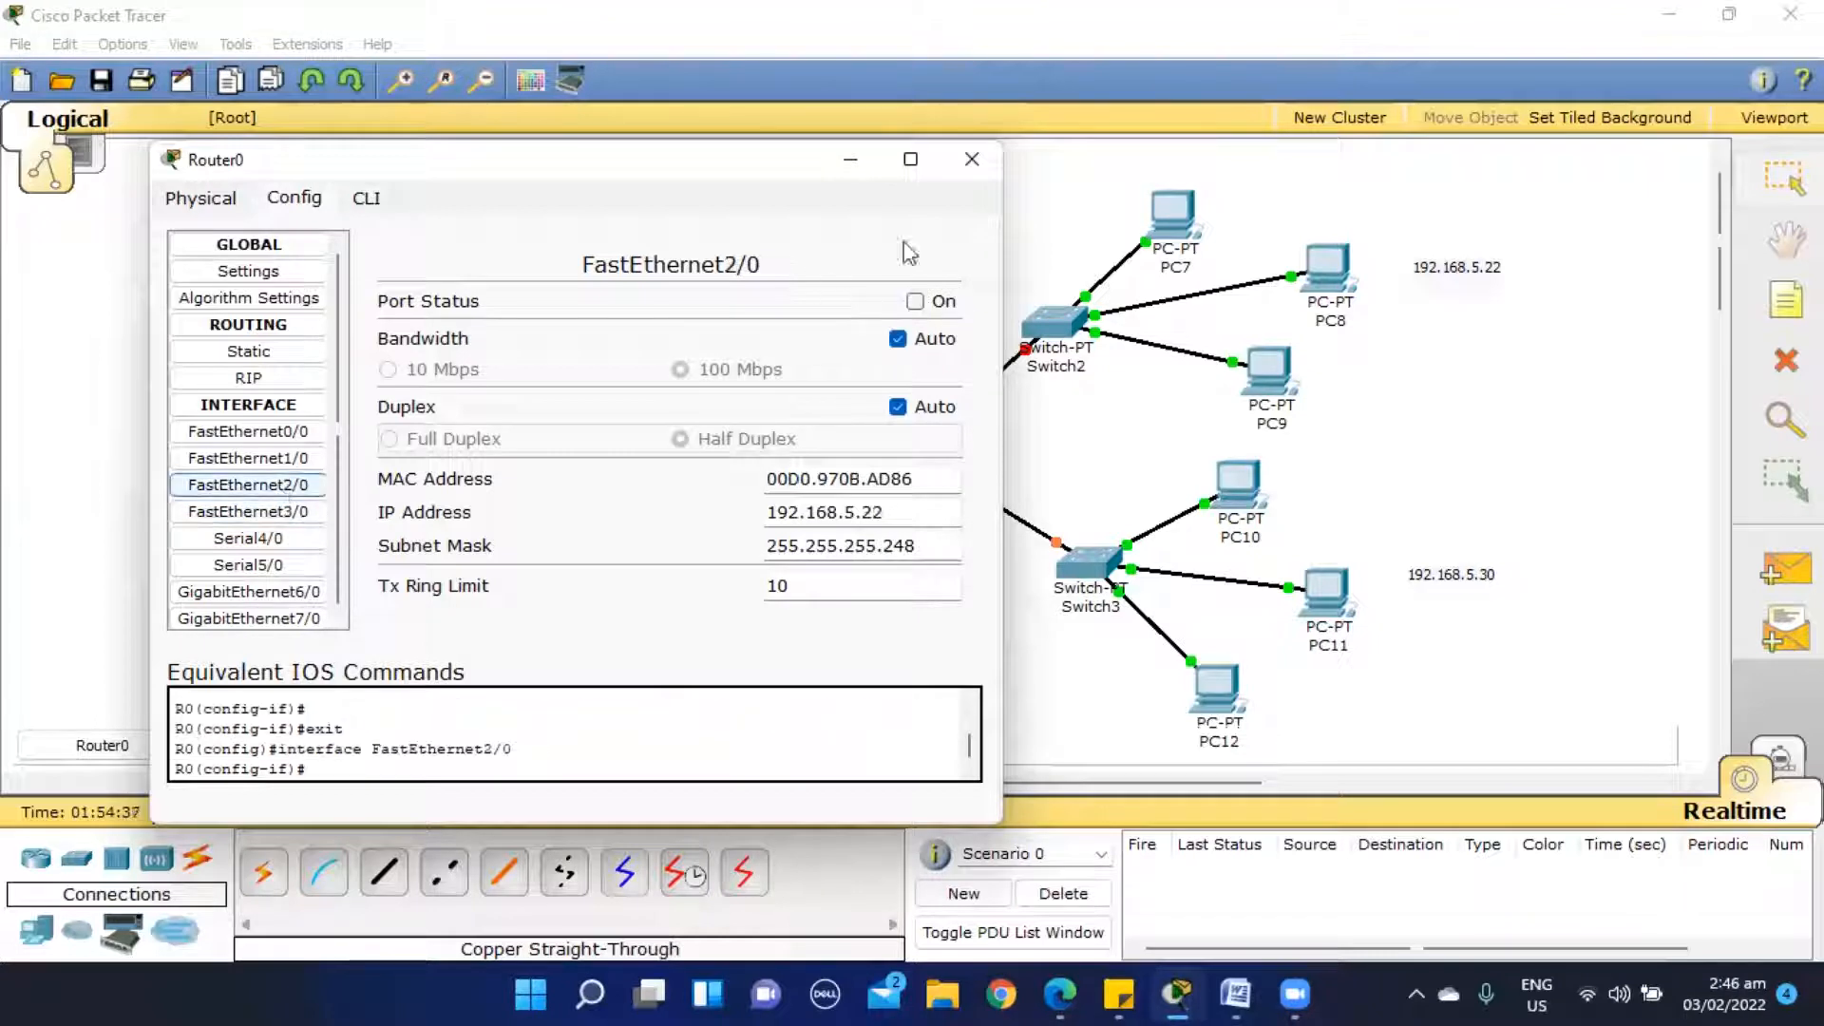
left_click(914, 302)
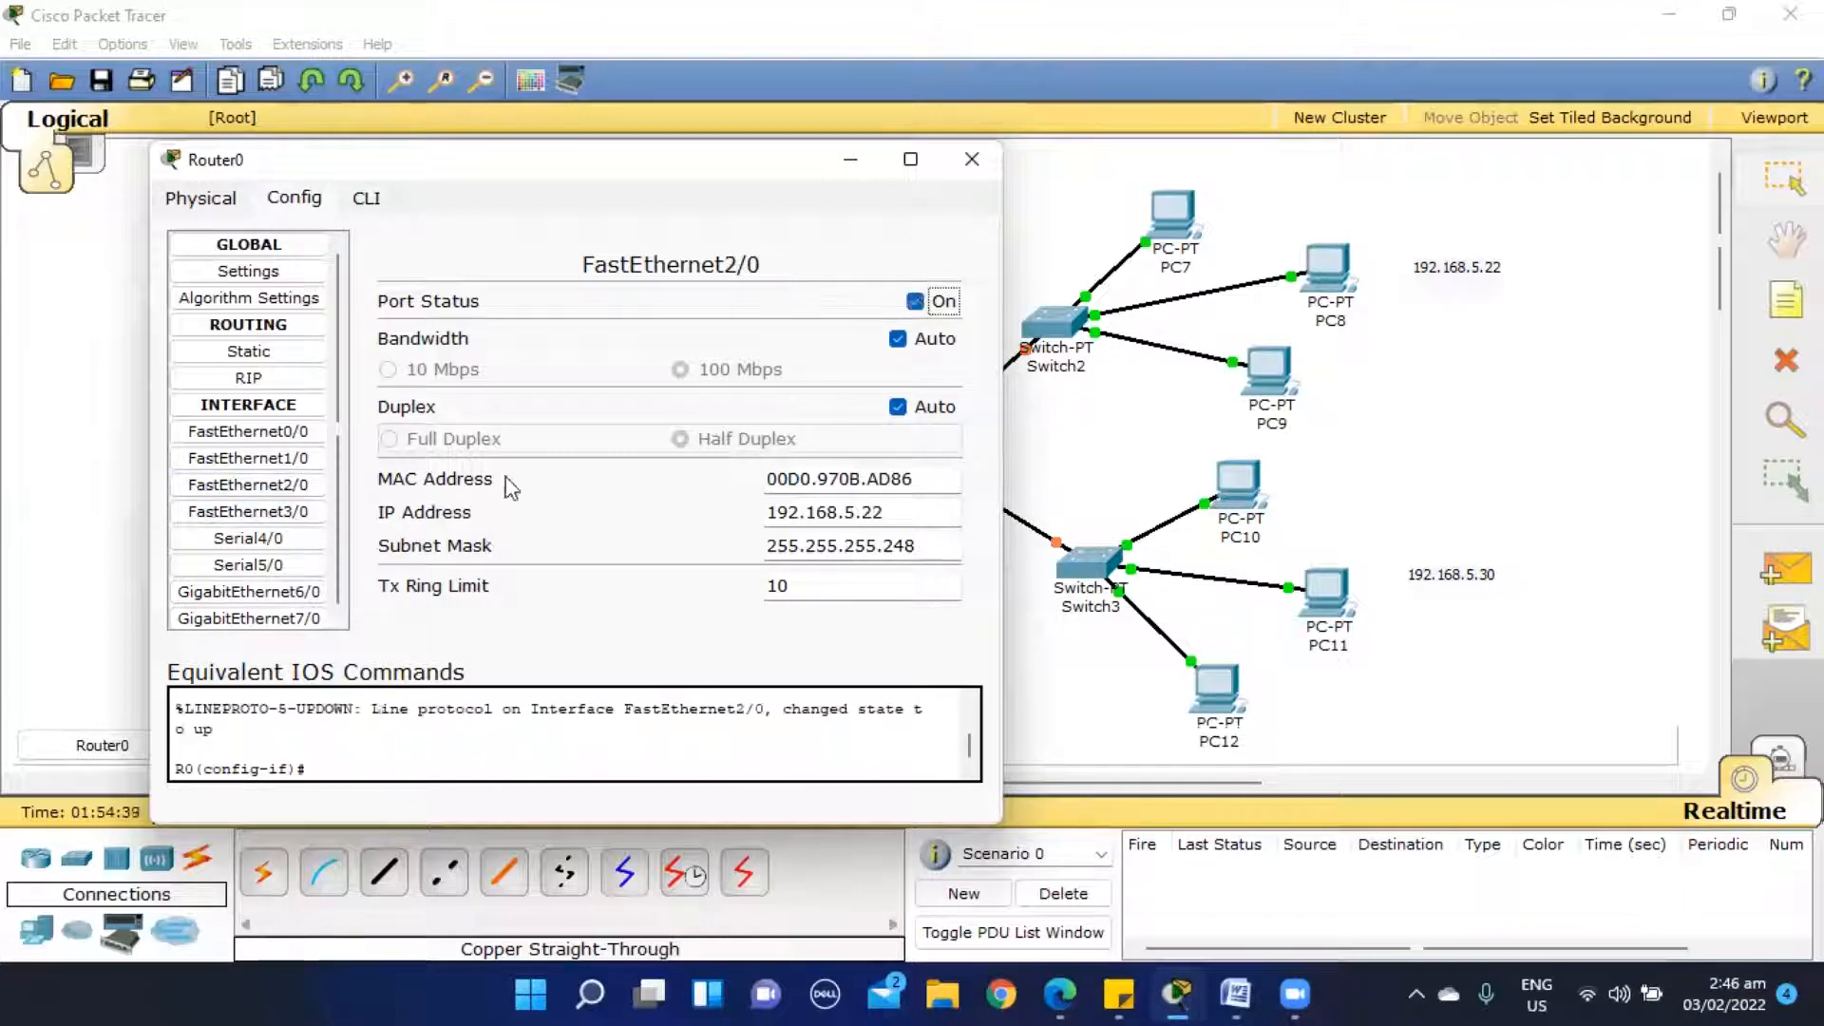
left_click(294, 458)
left_click(297, 435)
left_click(298, 460)
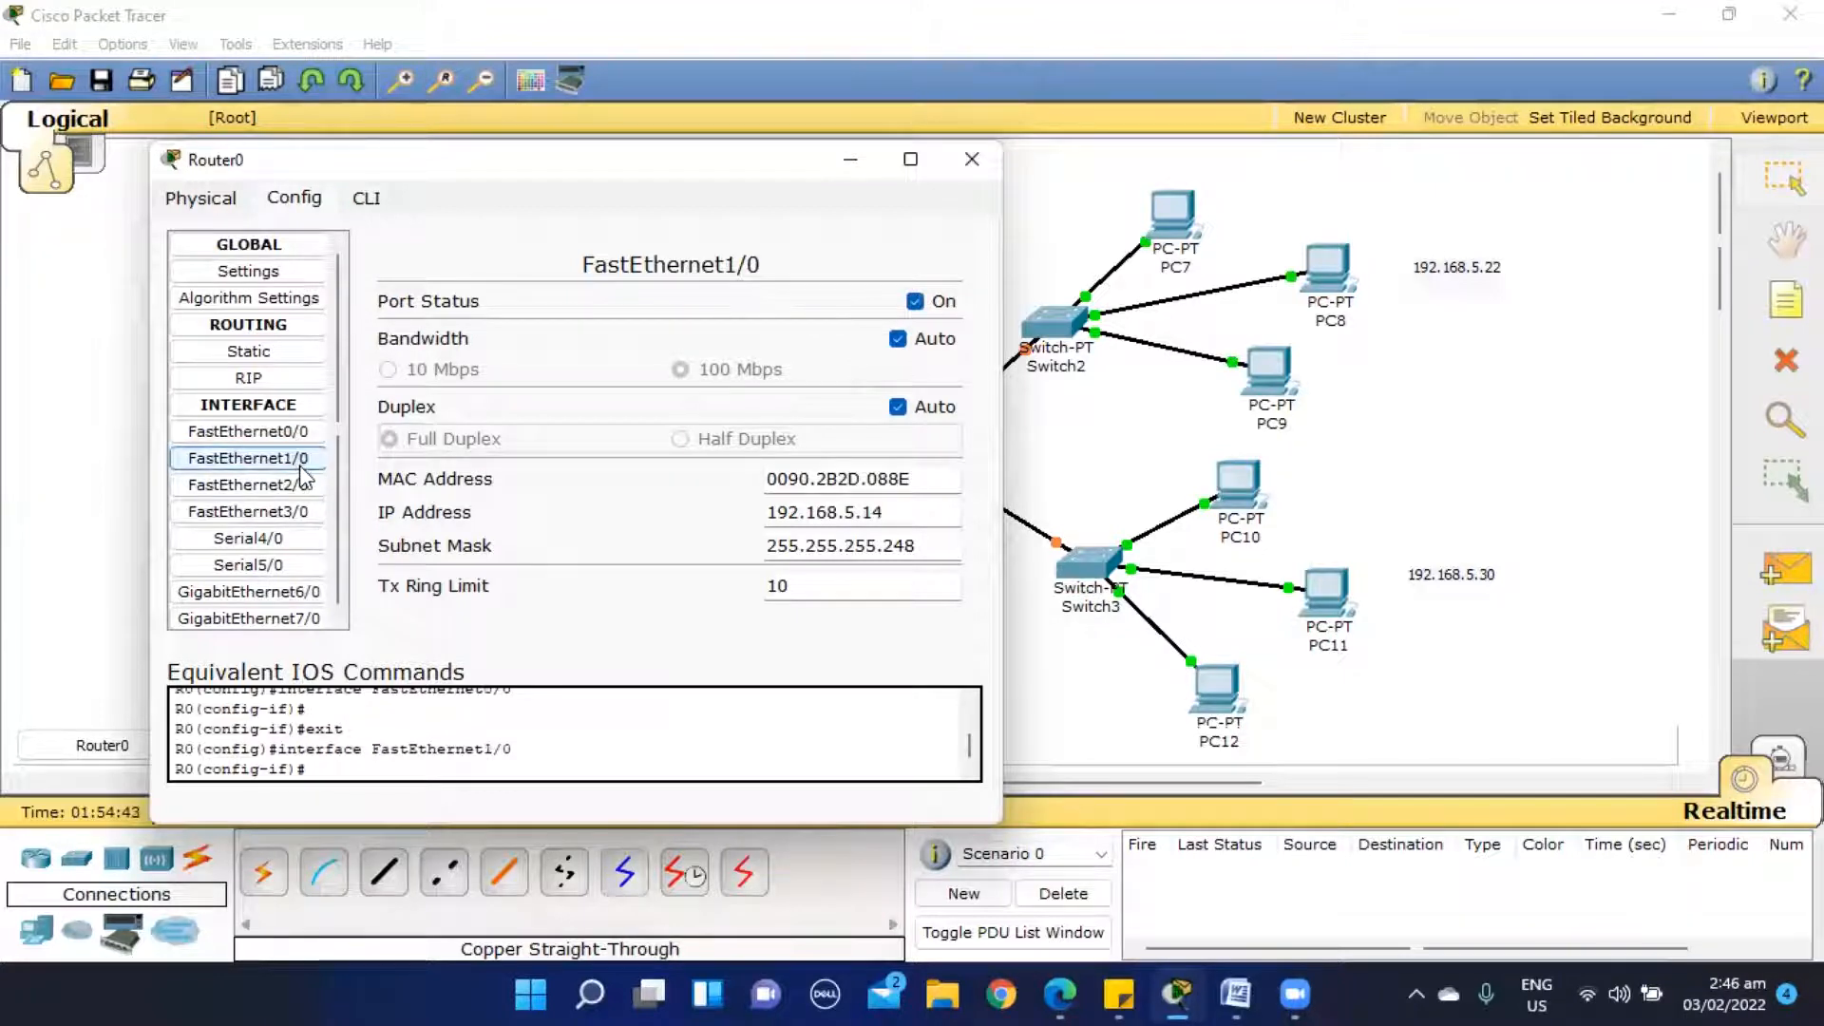
left_click(975, 159)
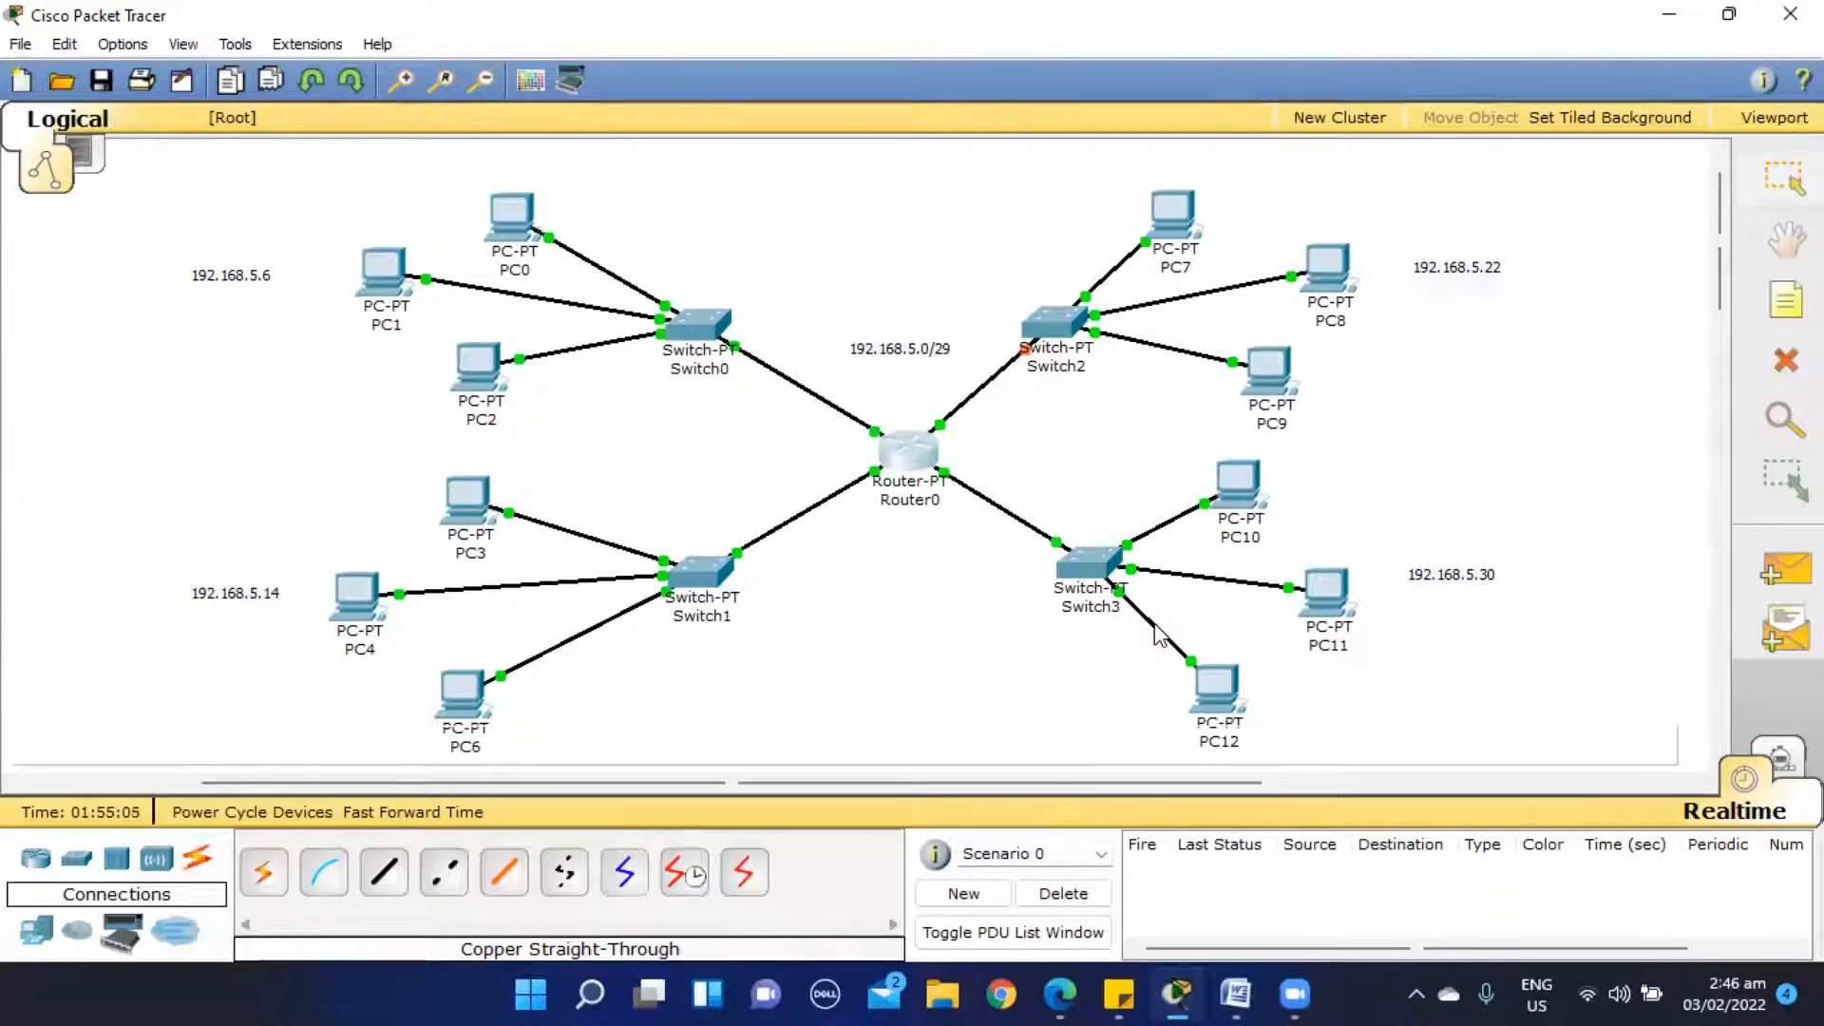
- Configure PC0 with static IP address 192.168.5.1, subnet mask 255.255.255.248 and default gateway 192.168.5.6
mouse_move(508, 236)
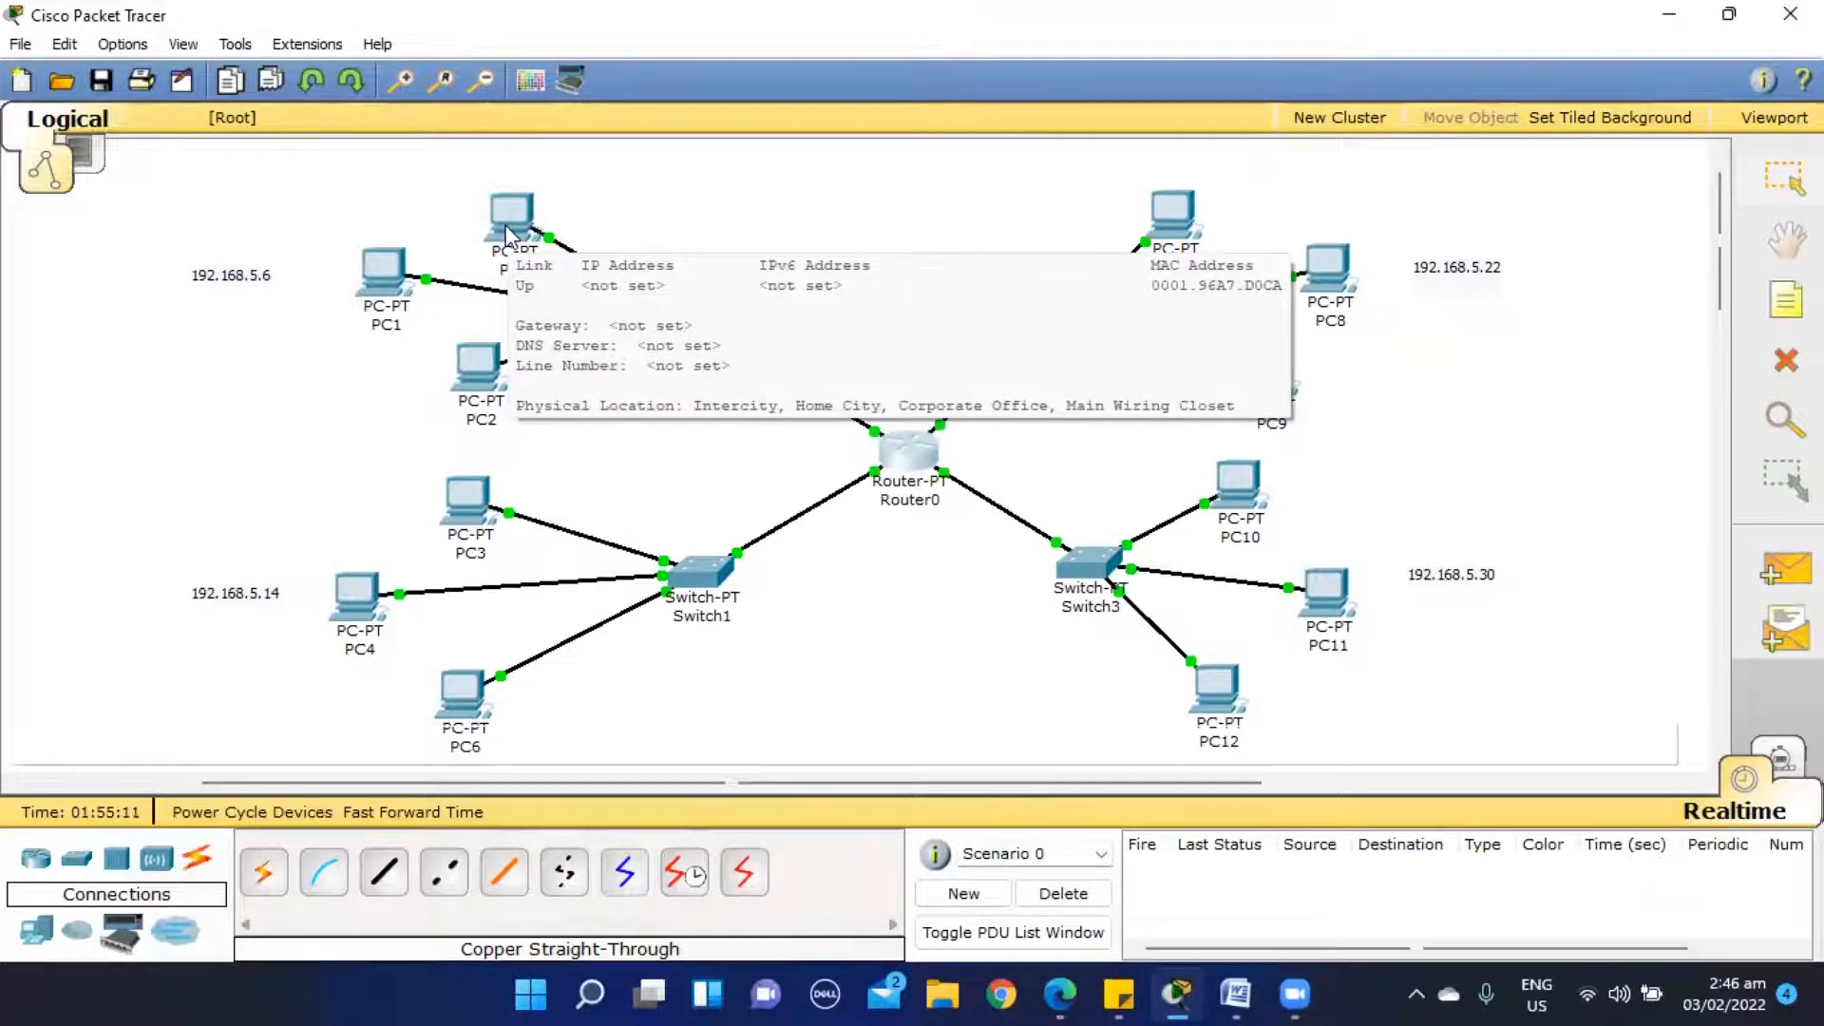
left_click(505, 228)
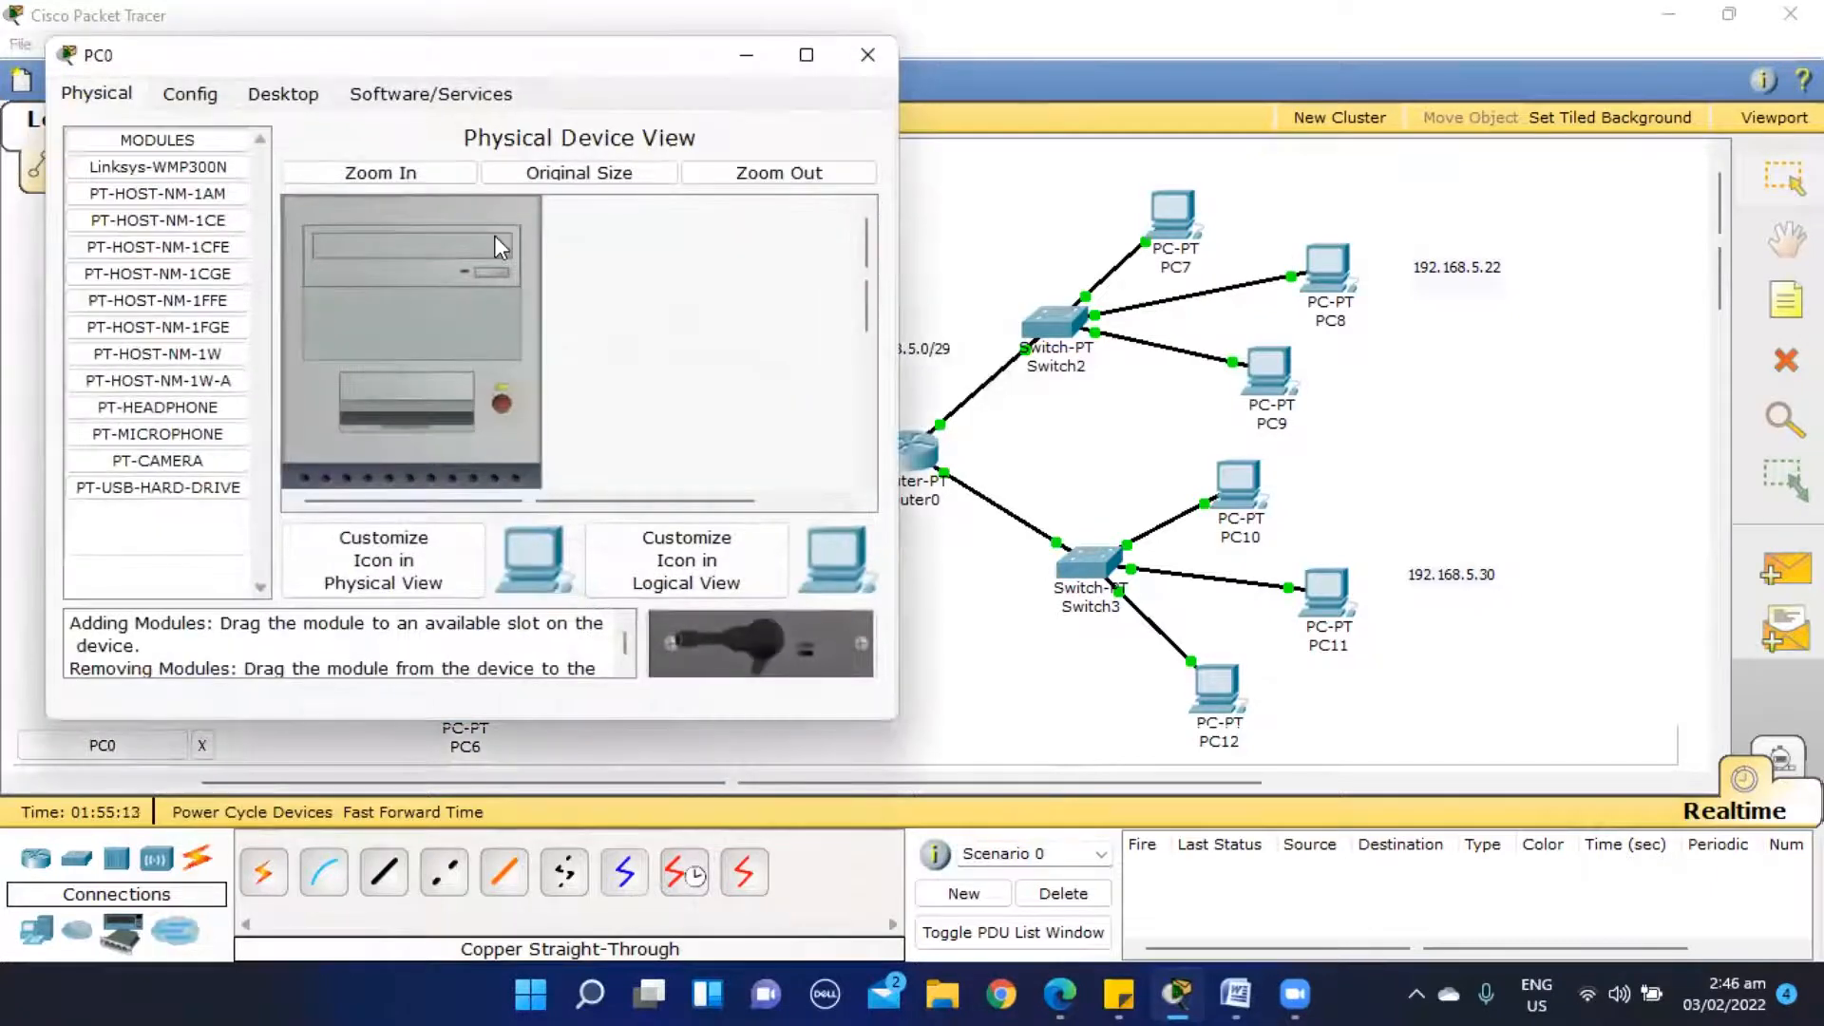
left_click(282, 96)
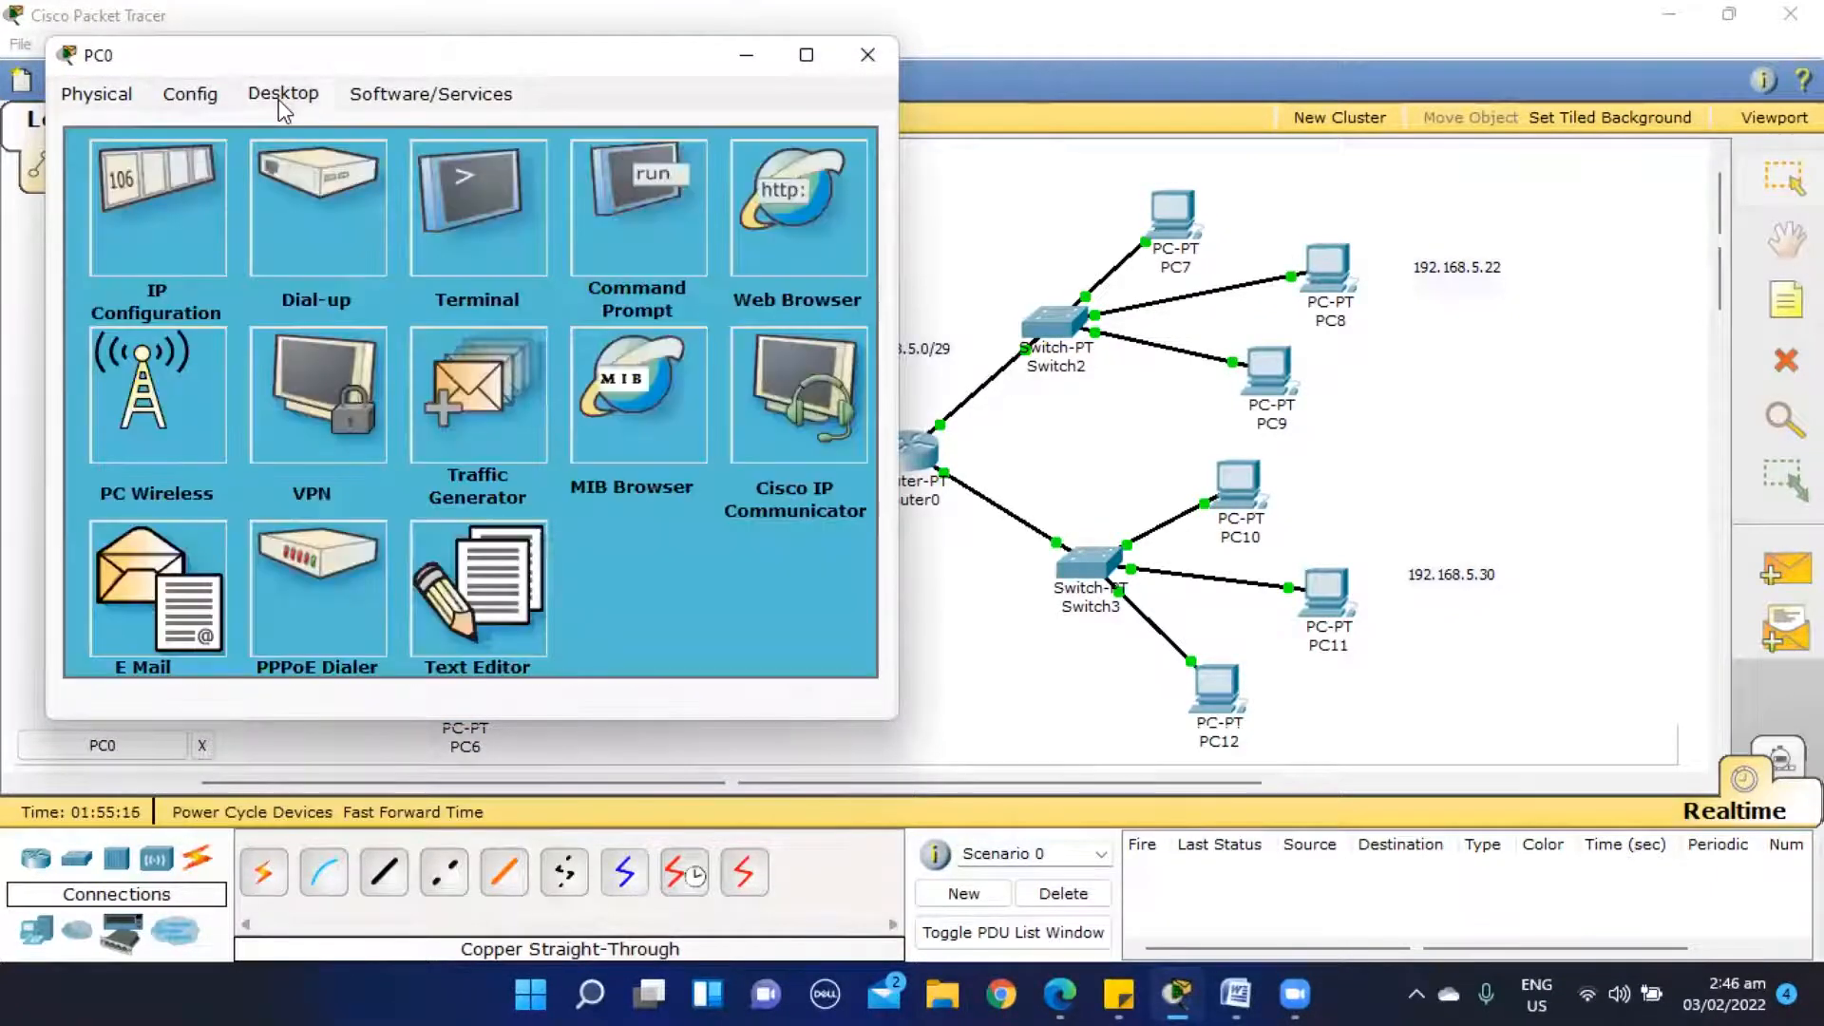
left_click(185, 221)
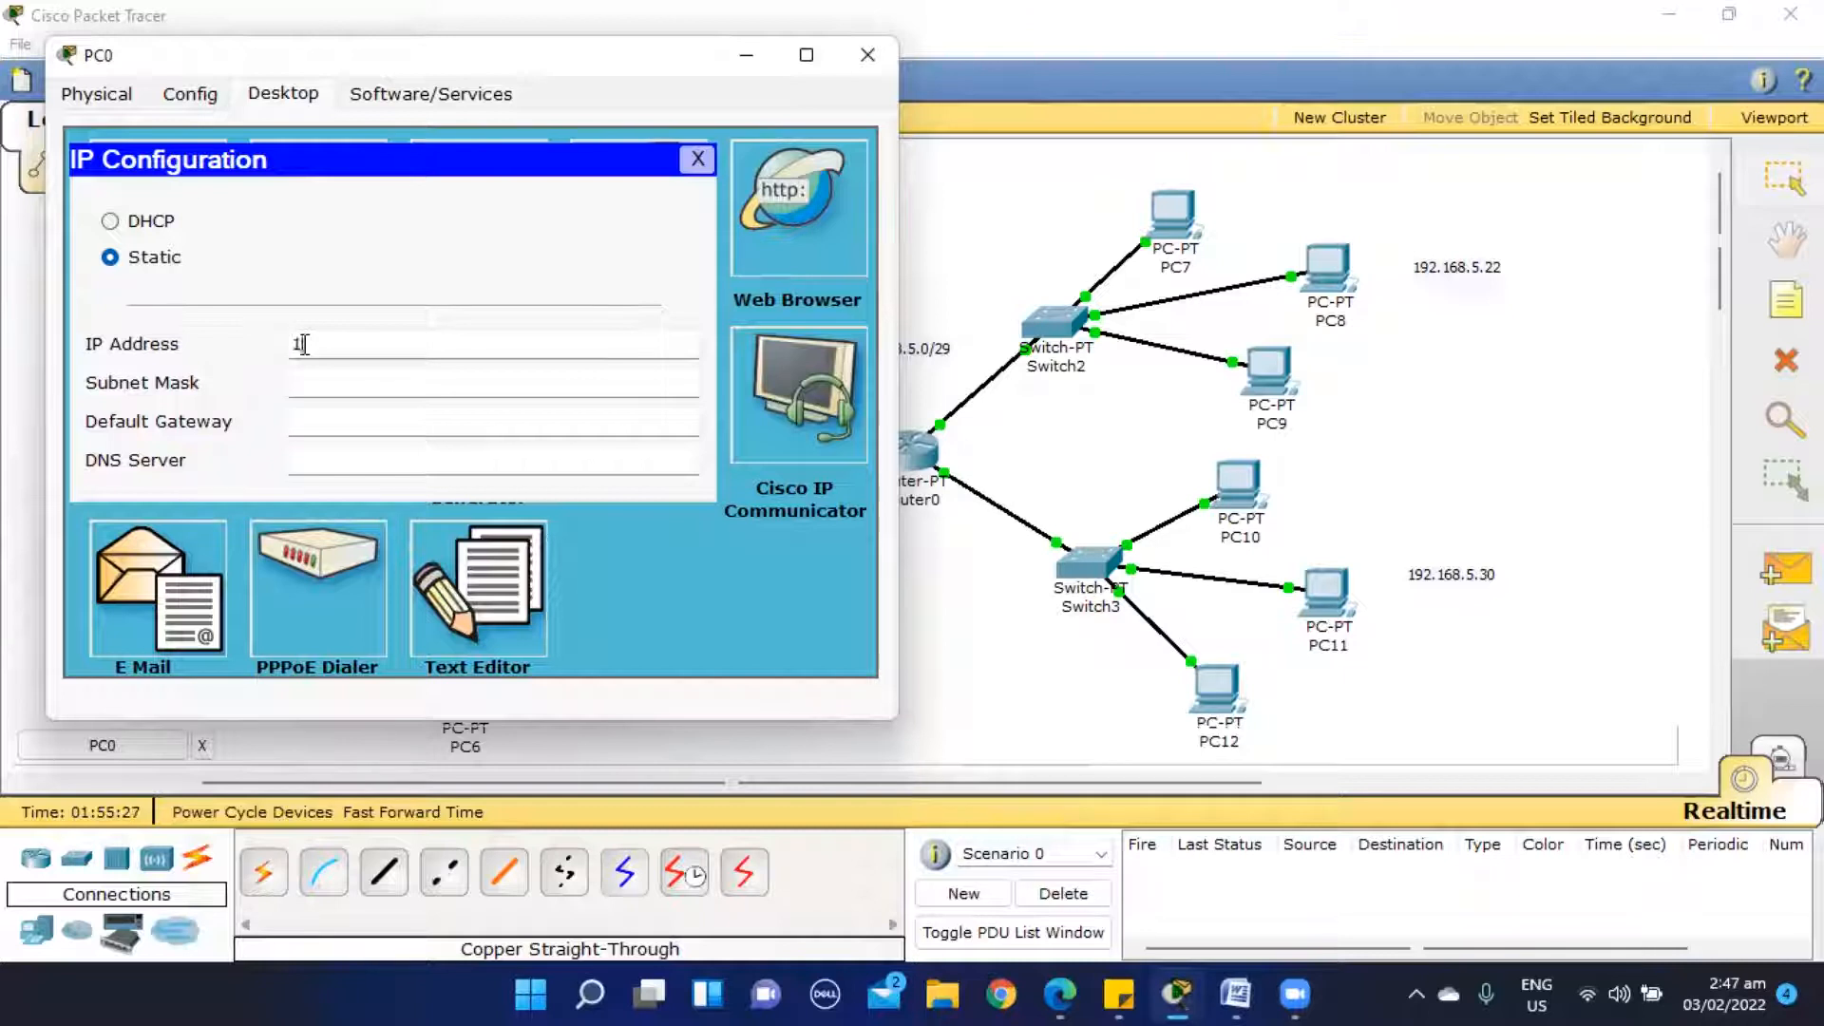
type(".168.5.1")
key("Tab")
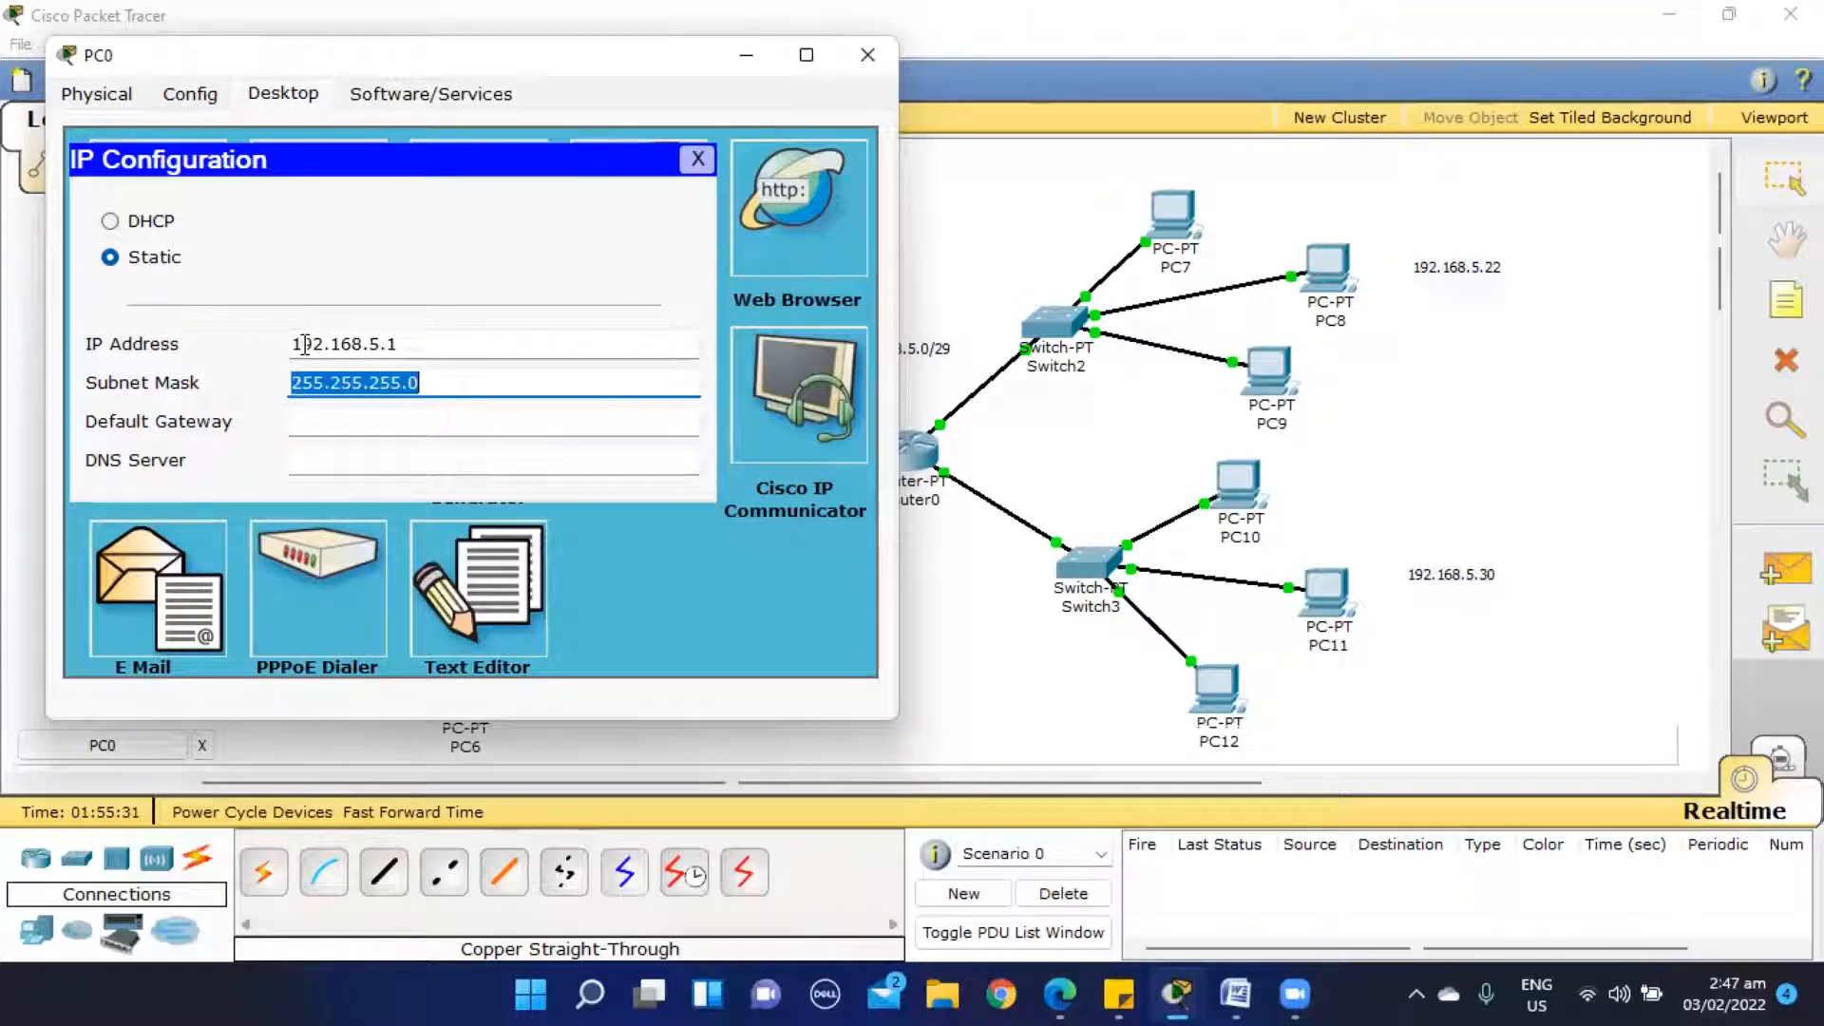
key("End")
key("BackSpace")
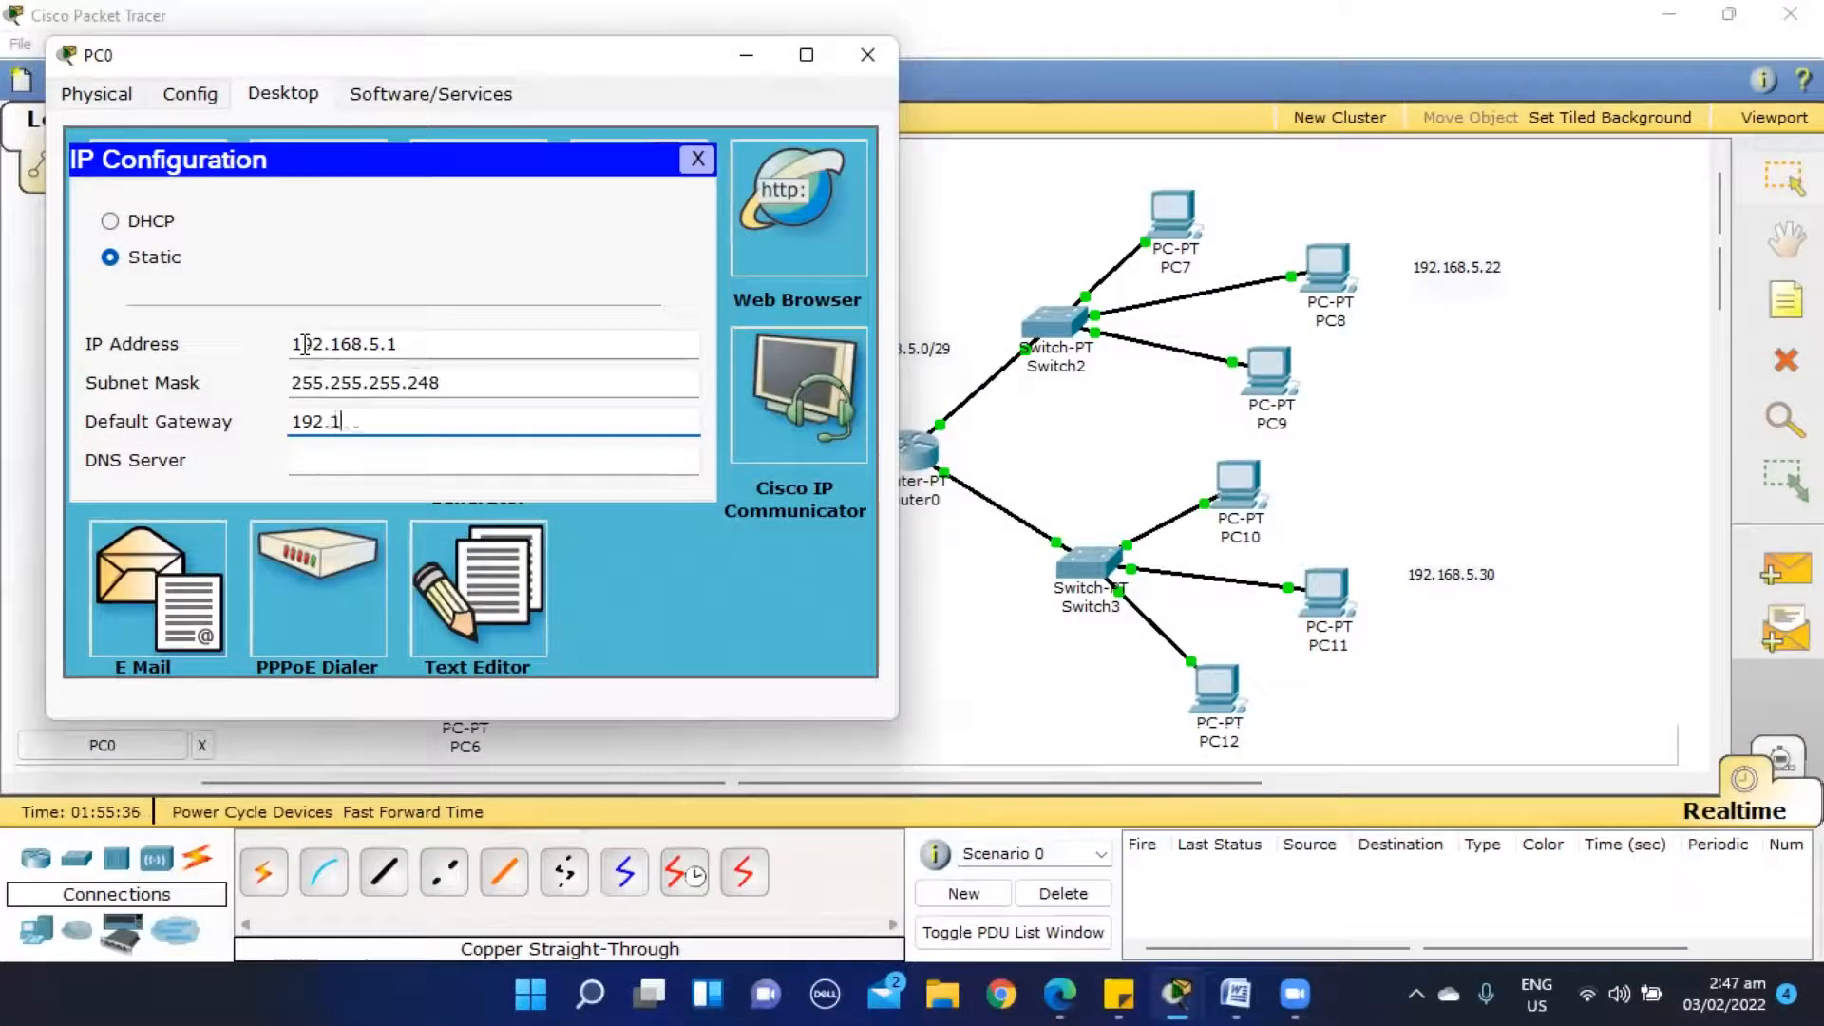
type("168.5.6")
- Close PC0's IP configuration and its device window
left_click(698, 159)
left_click_drag(131, 55, 233, 171)
left_click(976, 172)
- Configure PC1 with static IP address 192.168.5.2, subnet mask 255.255.255.248 and default gateway 192.168.5.6
left_click(343, 234)
left_click(384, 201)
left_click(302, 315)
left_click(411, 454)
type("192.168.5.2")
key("Tab")
key("Right")
key("BackSpace")
type("248")
key("Tab")
type("192.168.5.6")
key("Tab")
left_click(800, 265)
left_click(971, 159)
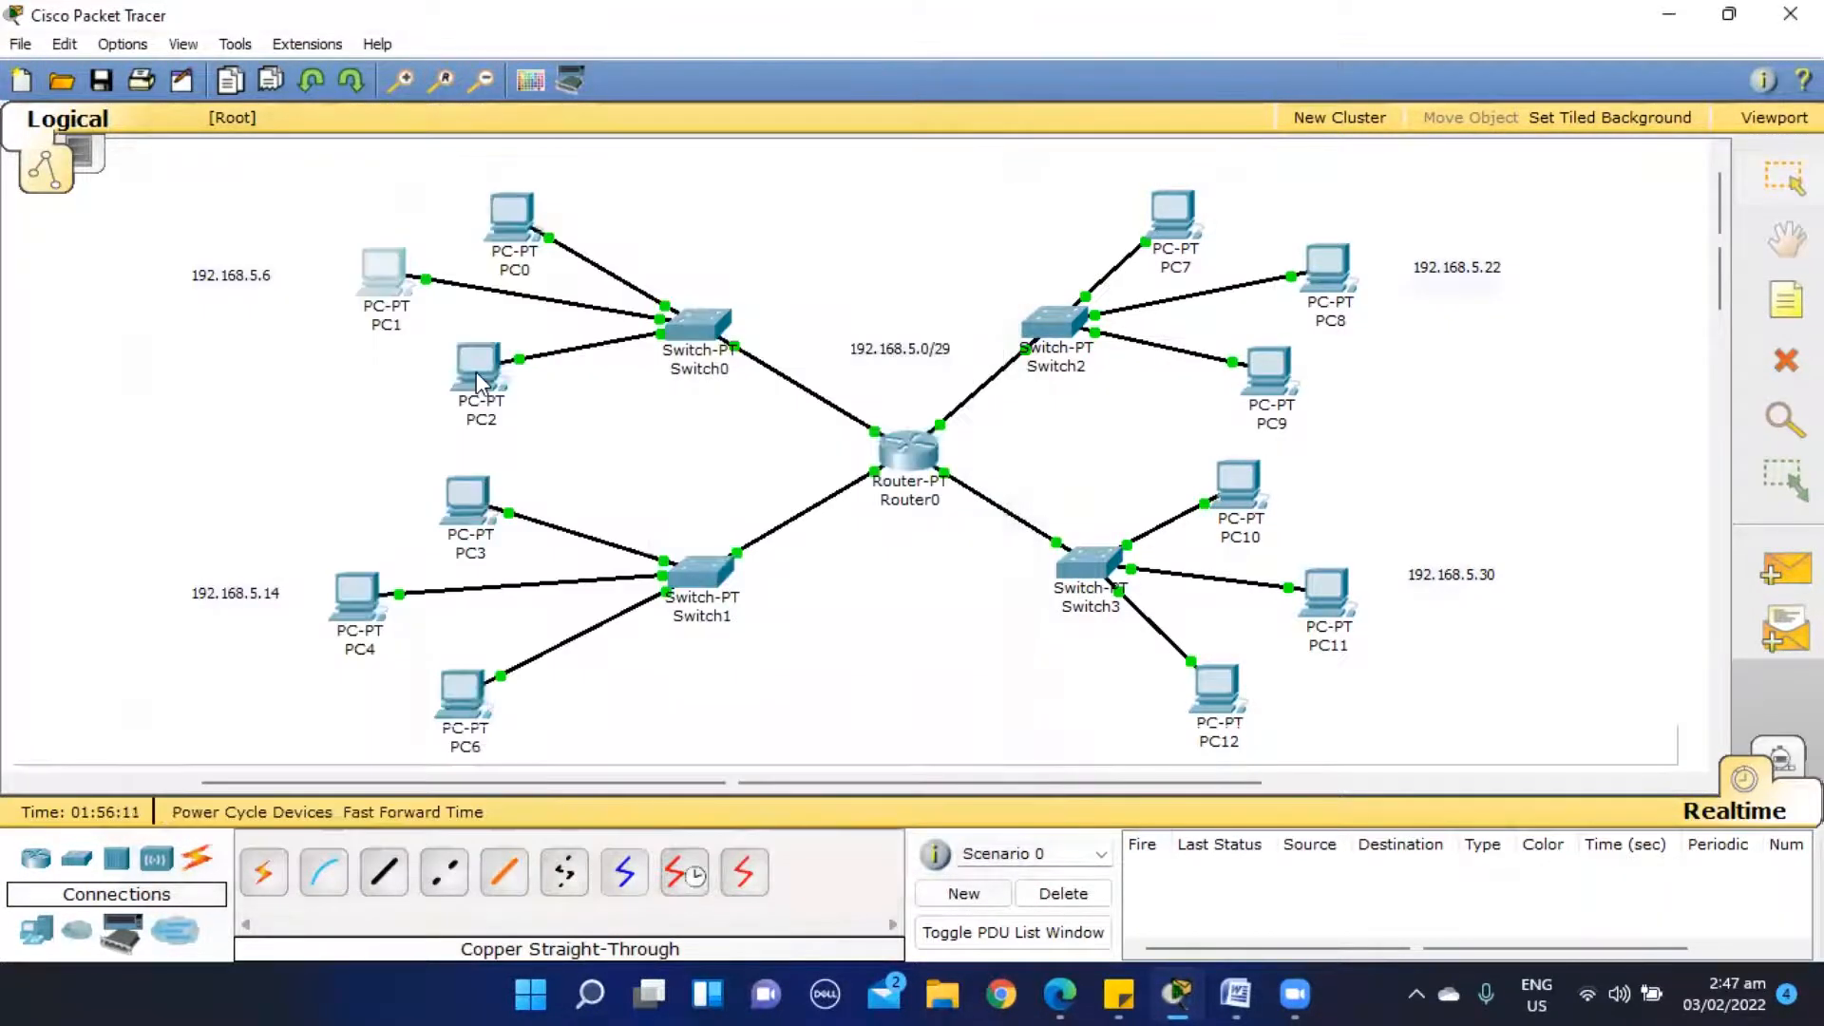
- Configure PC2 with static IP address 192.168.5.3, subnet mask 255.255.255.248 and default gateway 192.168.5.6
left_click(481, 350)
left_click(283, 93)
left_click(197, 211)
left_click(318, 342)
type("192.168.5.3")
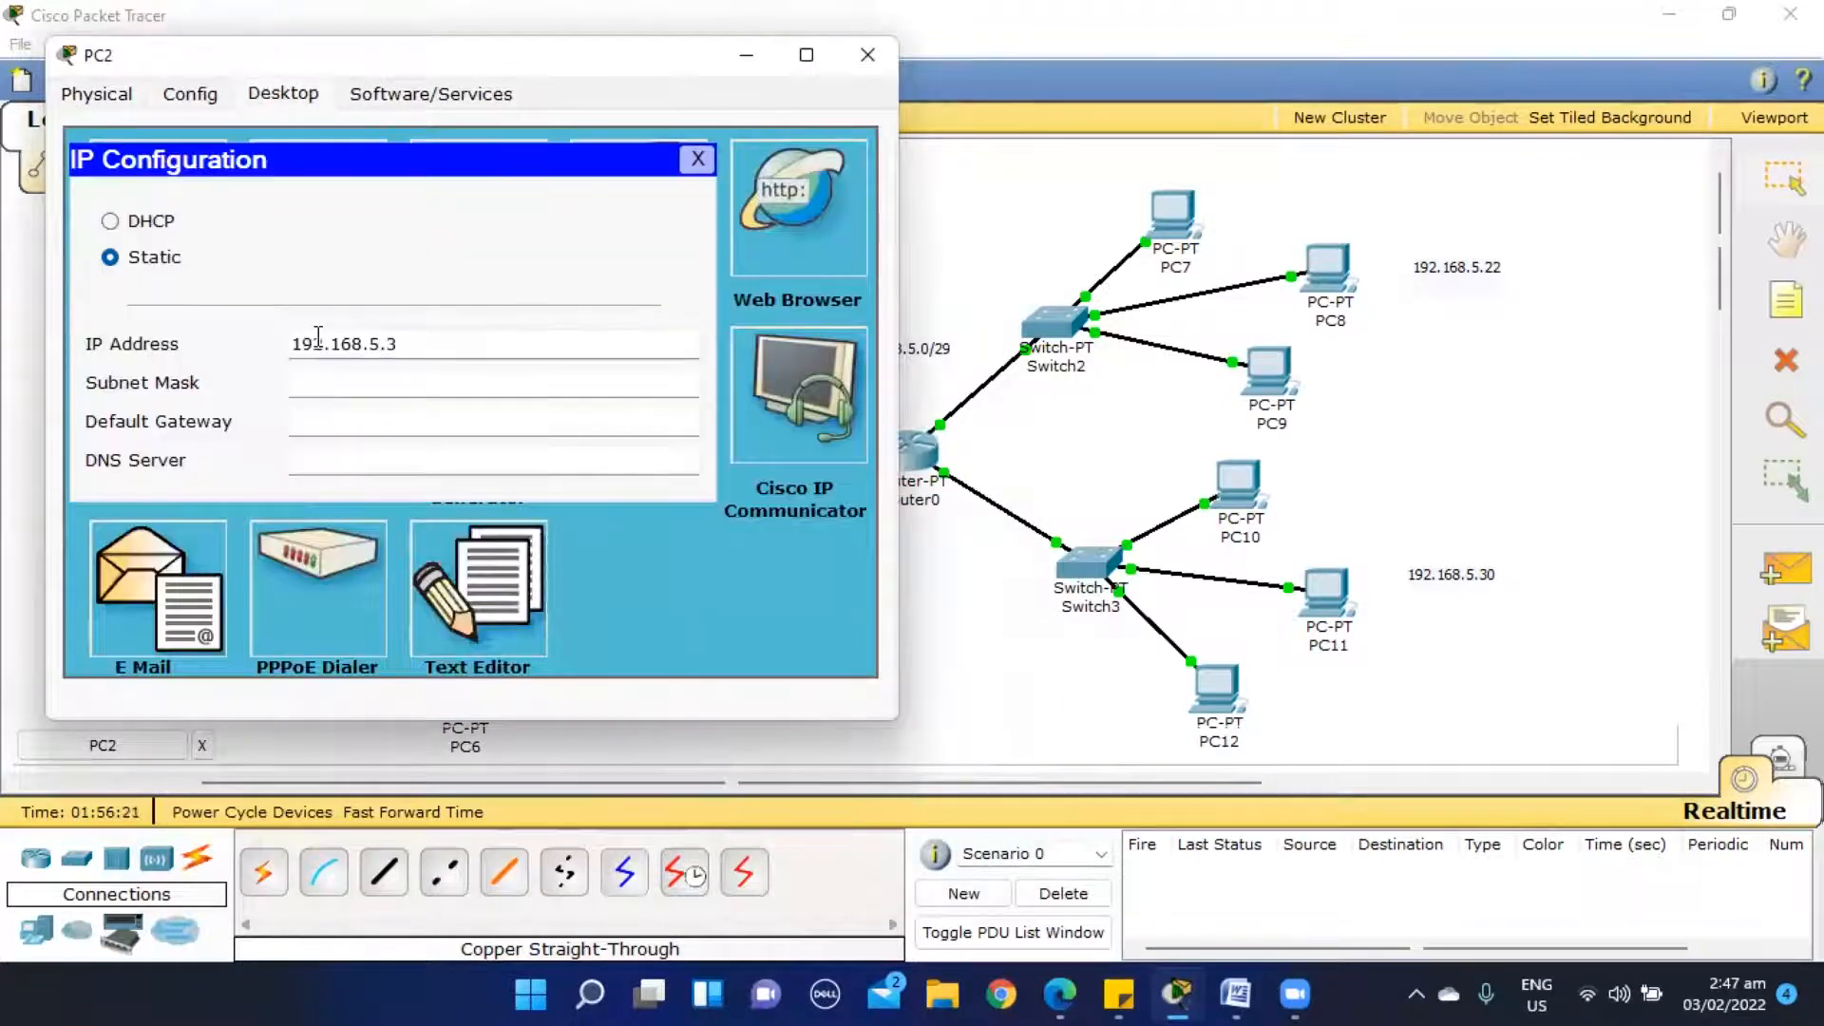
key("Tab")
key("Right")
key("BackSpace")
type("248")
key("Tab")
type("192.168.5.6")
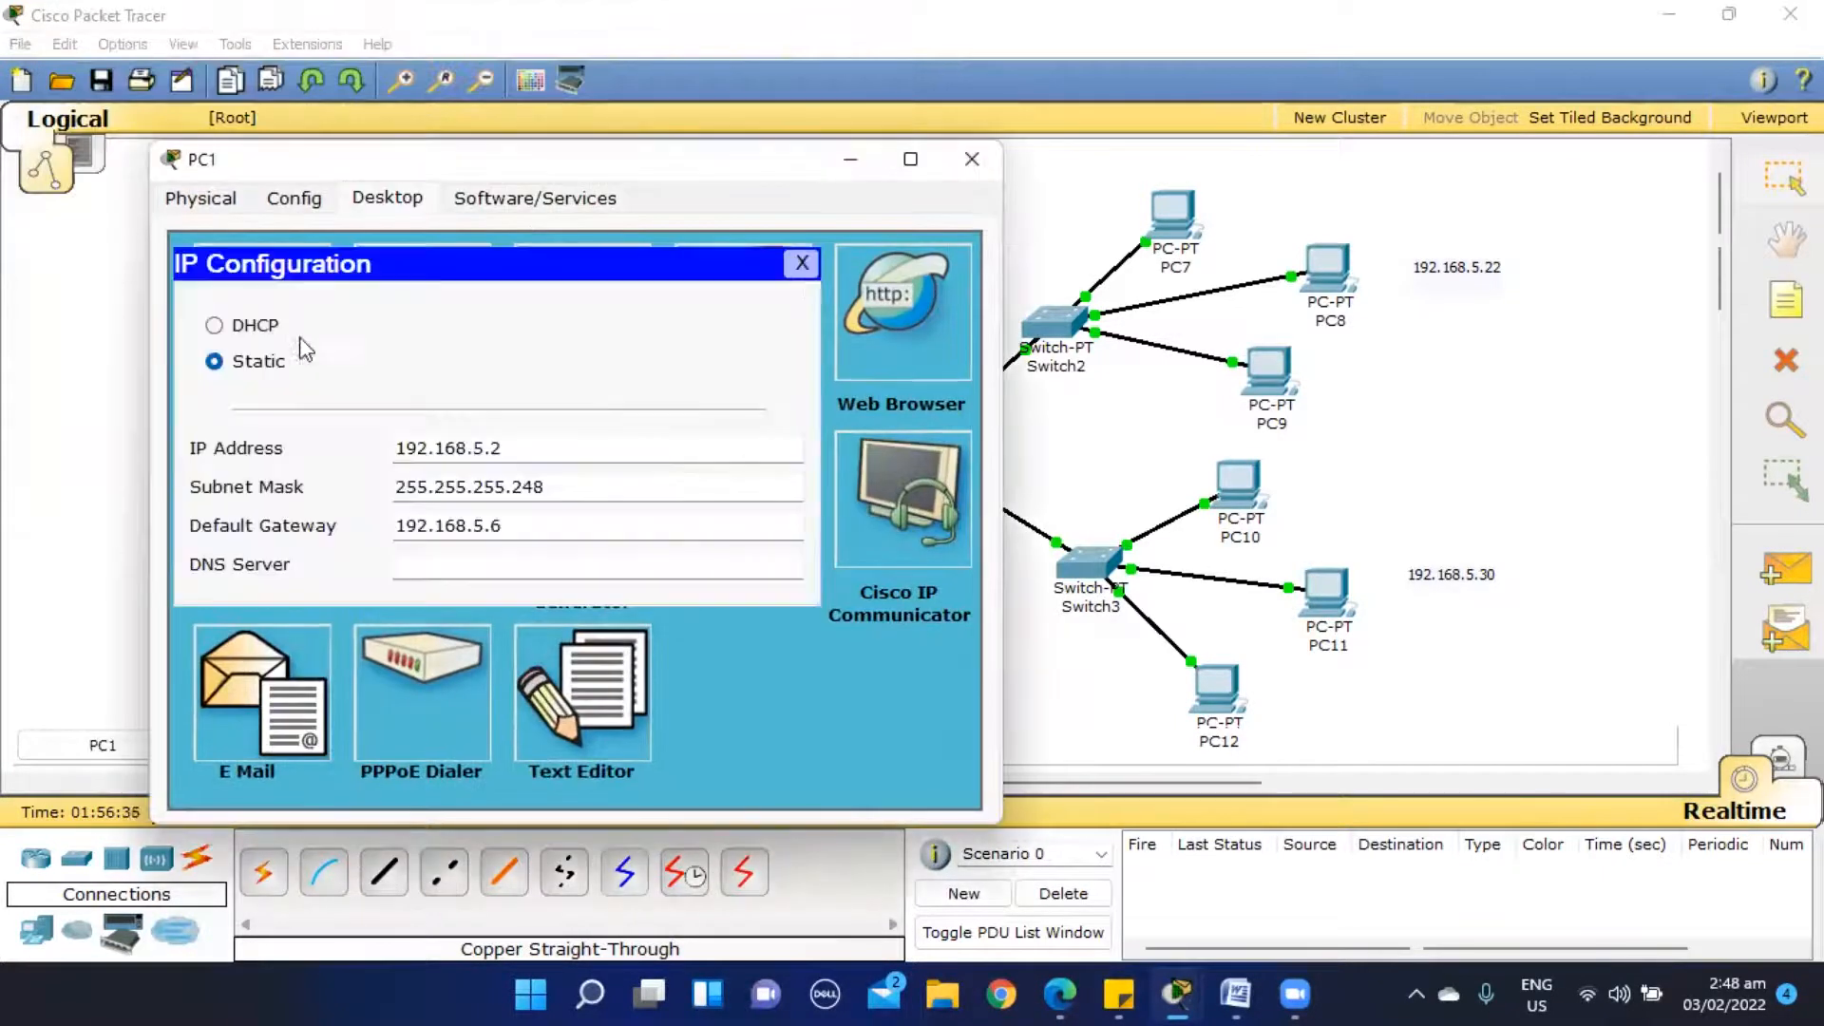
left_click(801, 262)
left_click(971, 158)
- Configure PC3 with static IP address 192.168.5.9, subnet mask 255.255.255.248 and default gateway 192.168.5.14
left_click(481, 492)
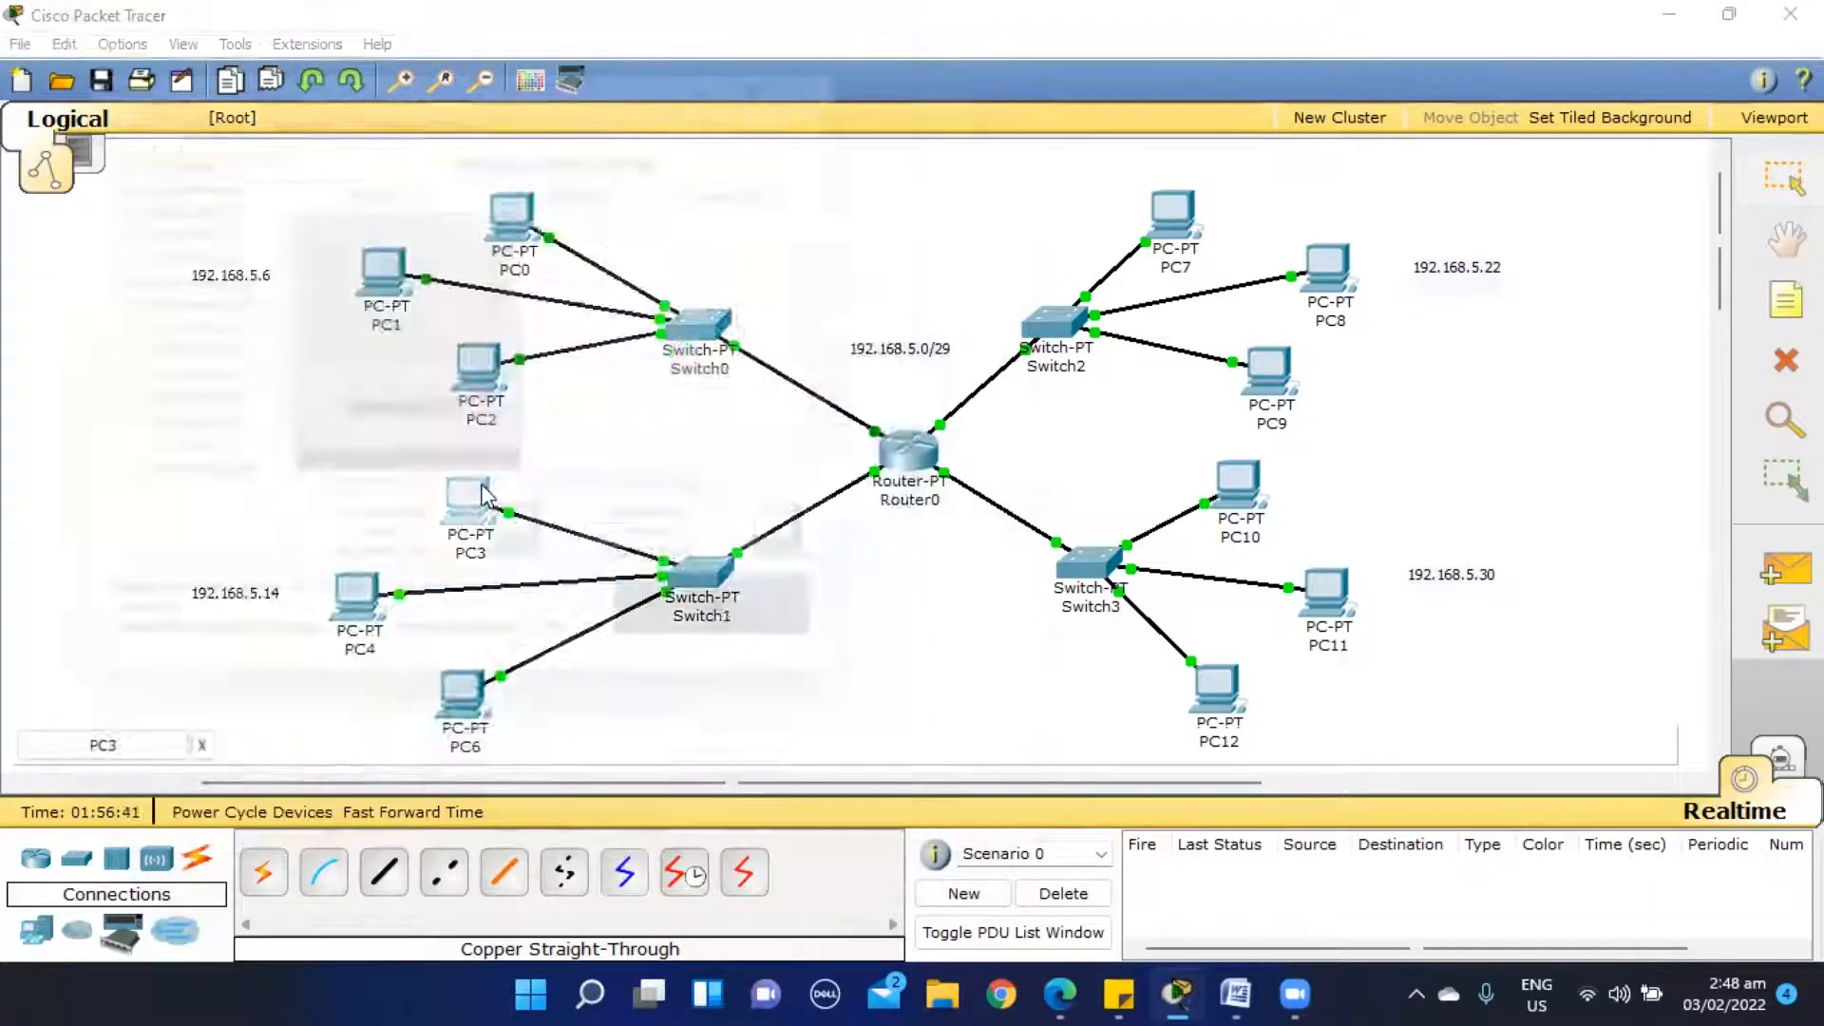
left_click(283, 93)
left_click(172, 241)
left_click(299, 348)
type("192.168.5.9")
key("Tab")
key("Right")
key("BackSpace")
type("248")
key("Tab")
type("192.168.5.14")
left_click(698, 159)
left_click(867, 55)
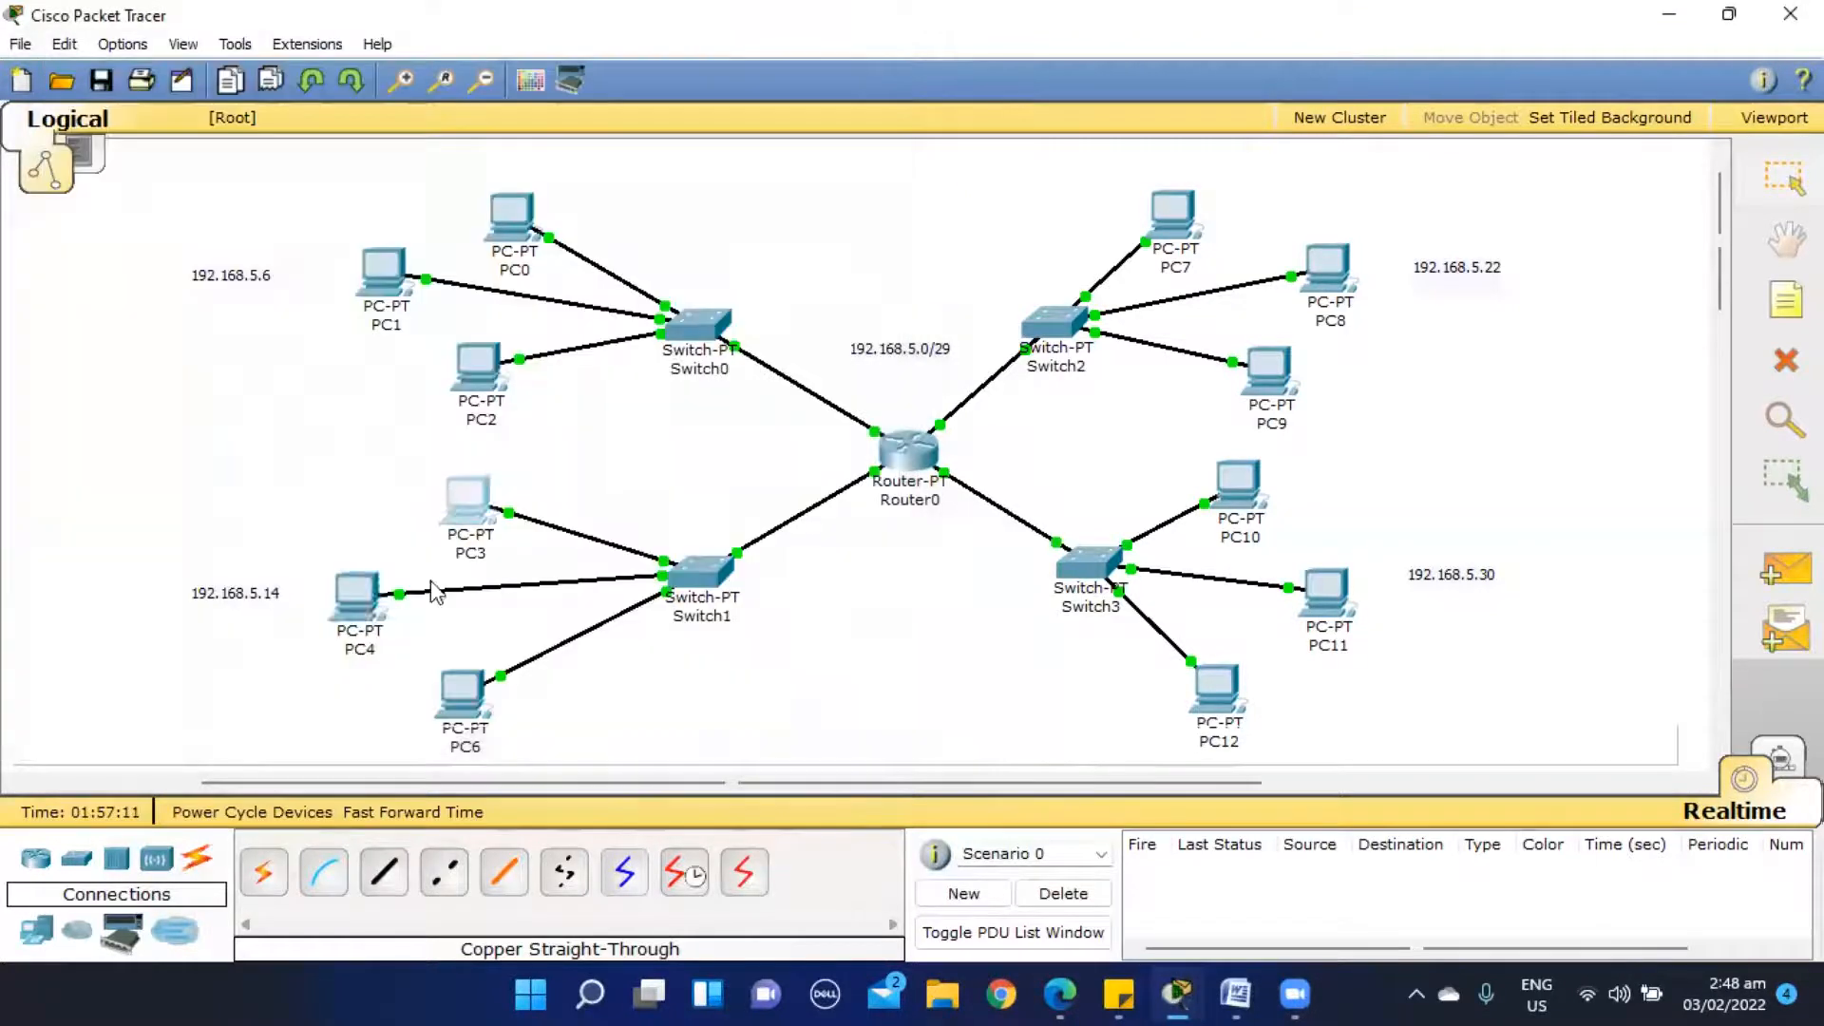
- Configure PC4 with static IP address 192.168.5.10, subnet mask 255.255.255.248 and default gateway 192.168.5.14
left_click(366, 599)
left_click(294, 197)
left_click(388, 198)
left_click(262, 314)
left_click(401, 446)
type("192.168.5.10")
key("Tab")
key("Right")
key("BackSpace")
type("248")
key("Tab")
type("192.168.5.14")
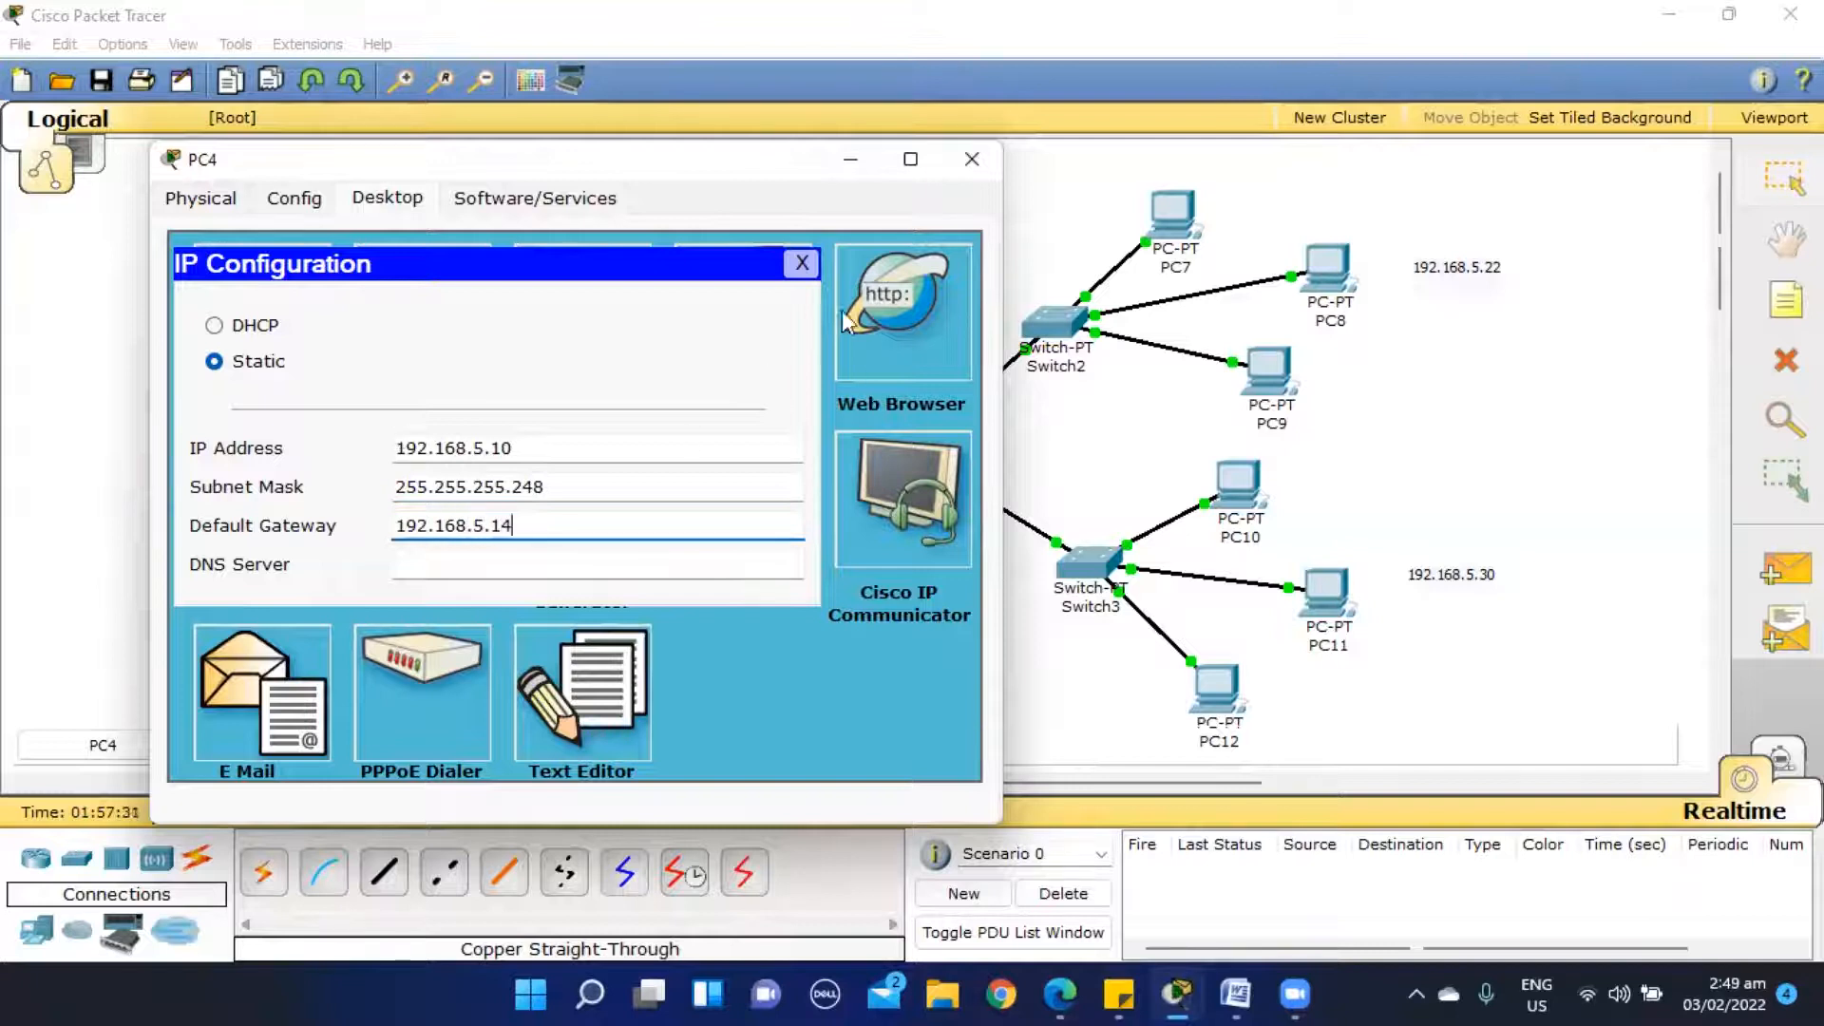
left_click(802, 263)
left_click(971, 158)
left_click(463, 691)
left_click(254, 94)
left_click(158, 204)
left_click(406, 334)
type("192.168.5.10")
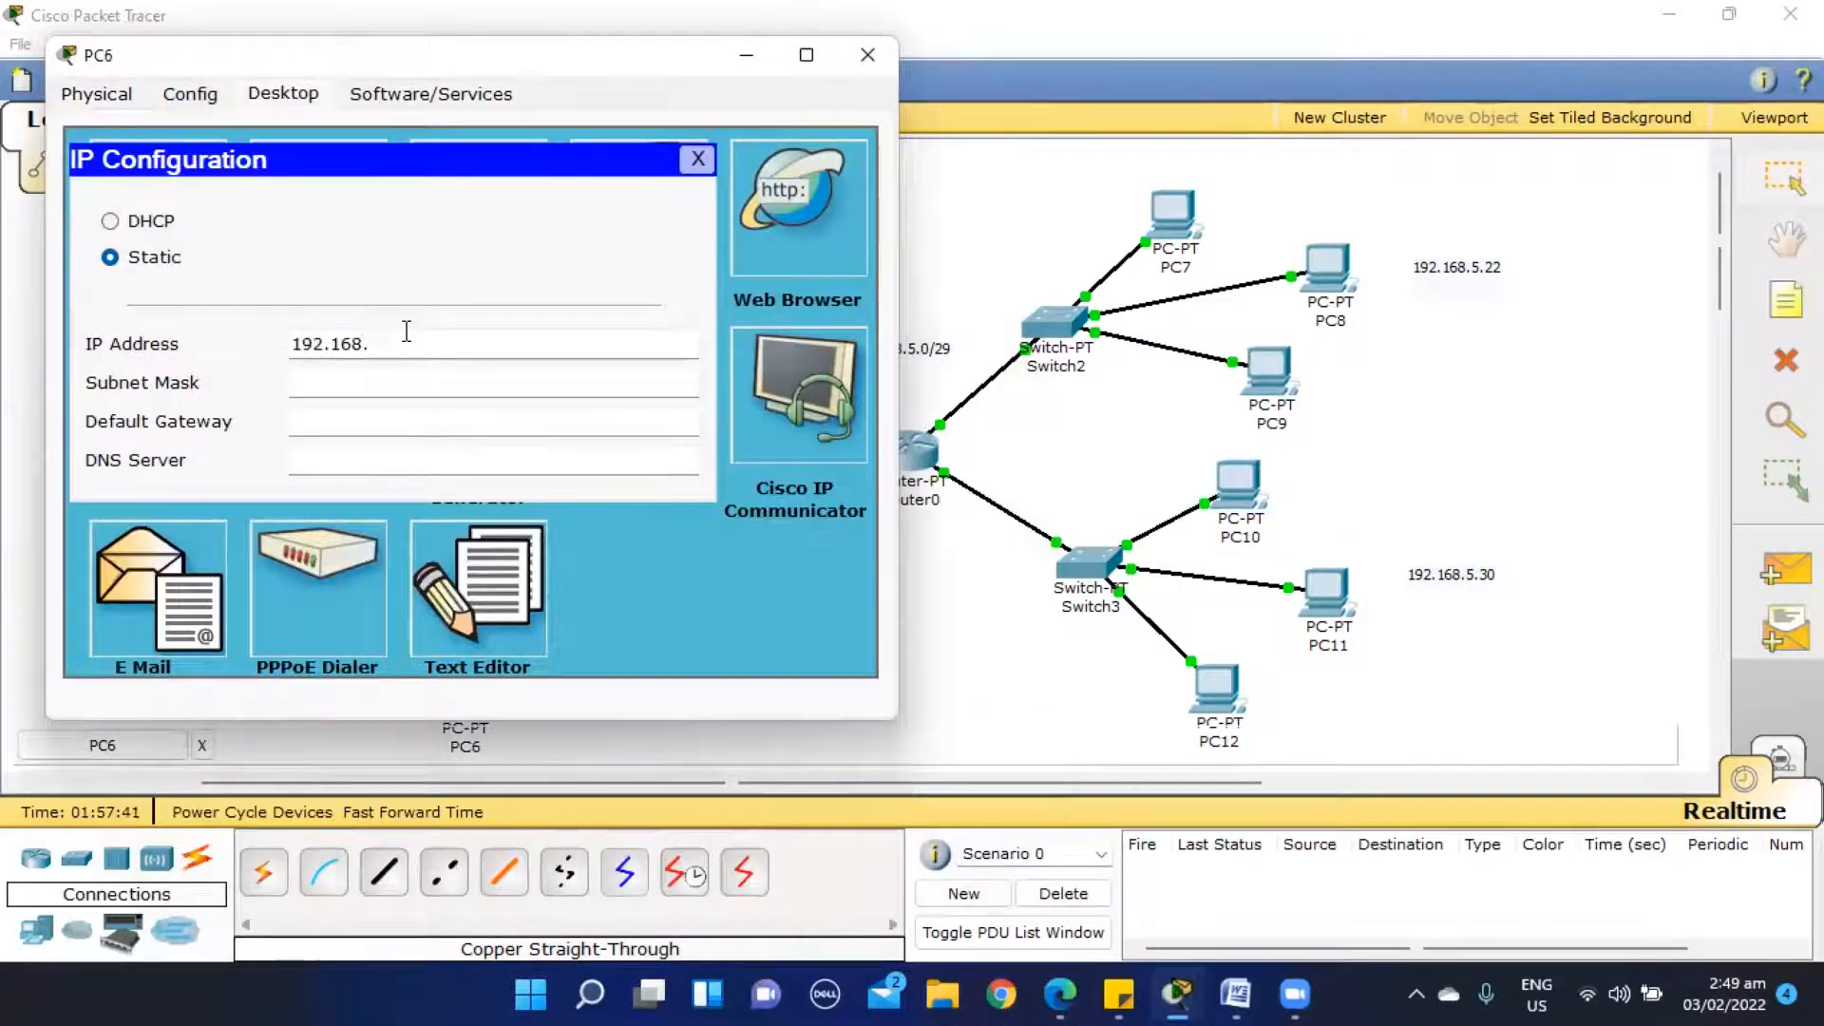
key("Tab")
left_click(698, 159)
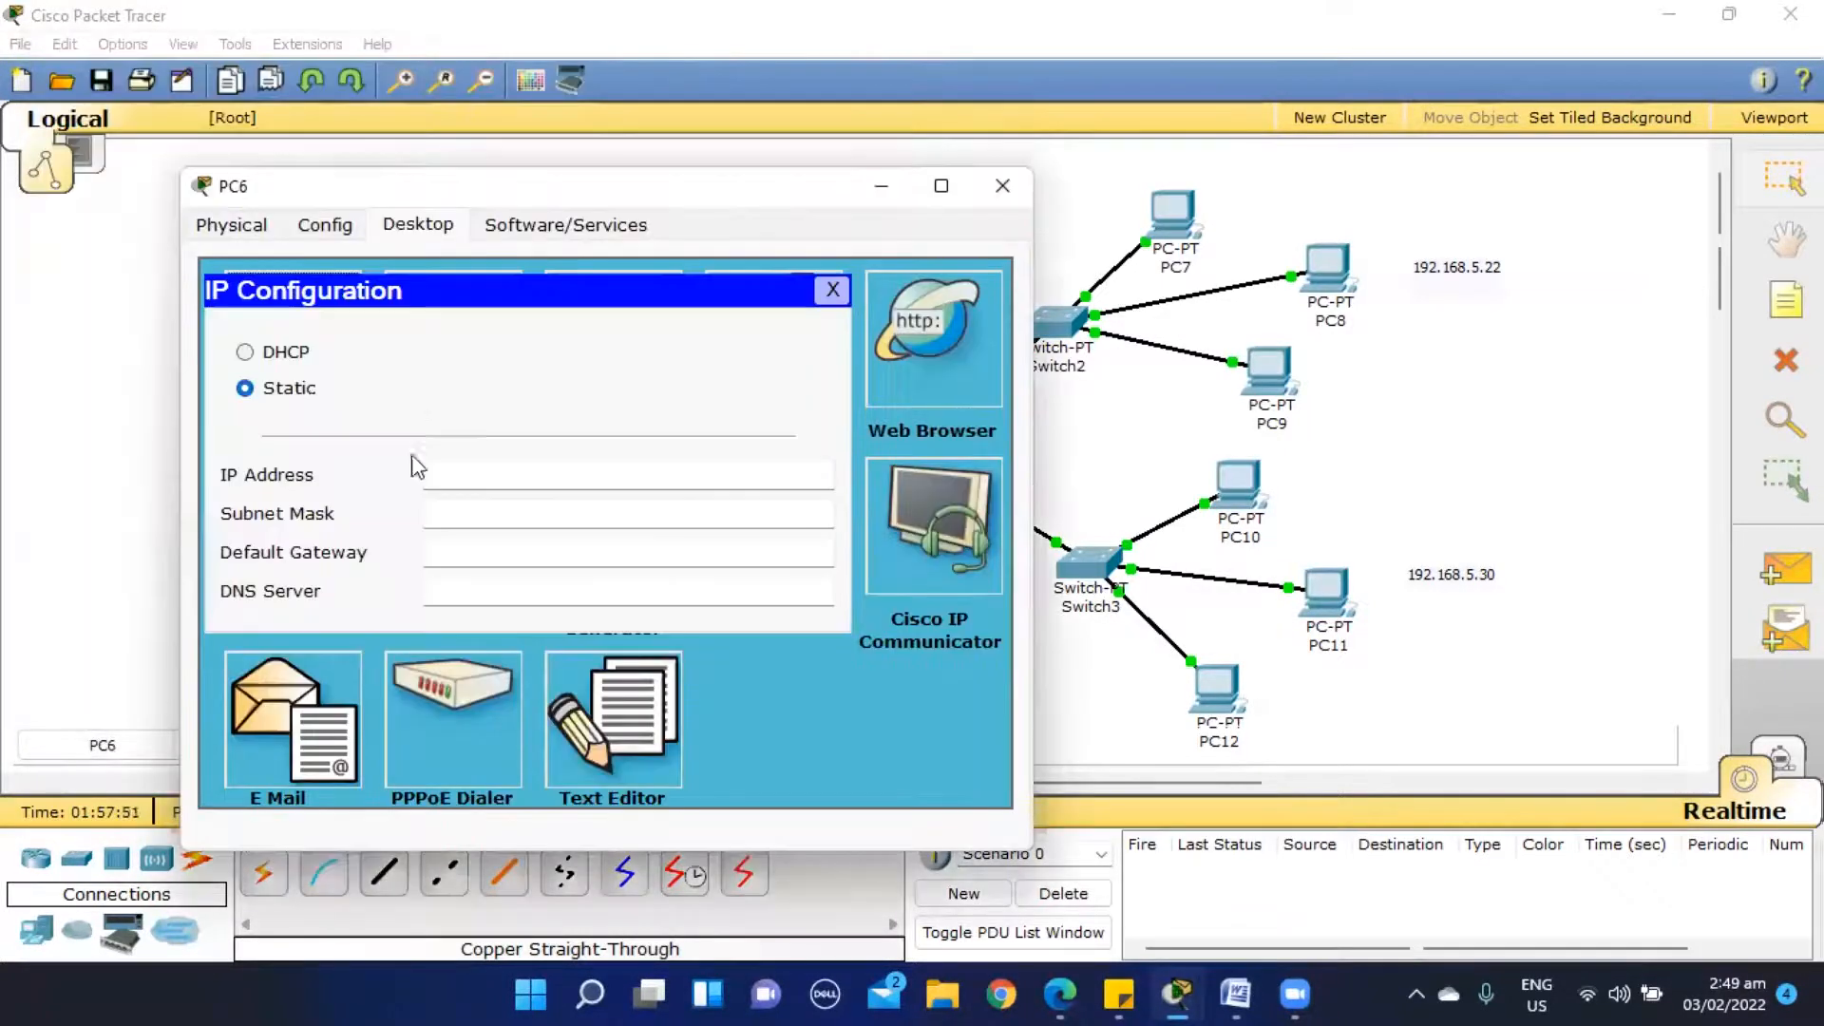
- Configure PC6 with static IP address 192.168.5.11, subnet mask 255.255.255.248 and default gateway 192.168.5.14
left_click(460, 483)
type("192.168.5.11")
key("Tab")
key("Right")
key("BackSpace")
type("248")
key("Tab")
type("192.168.5.14")
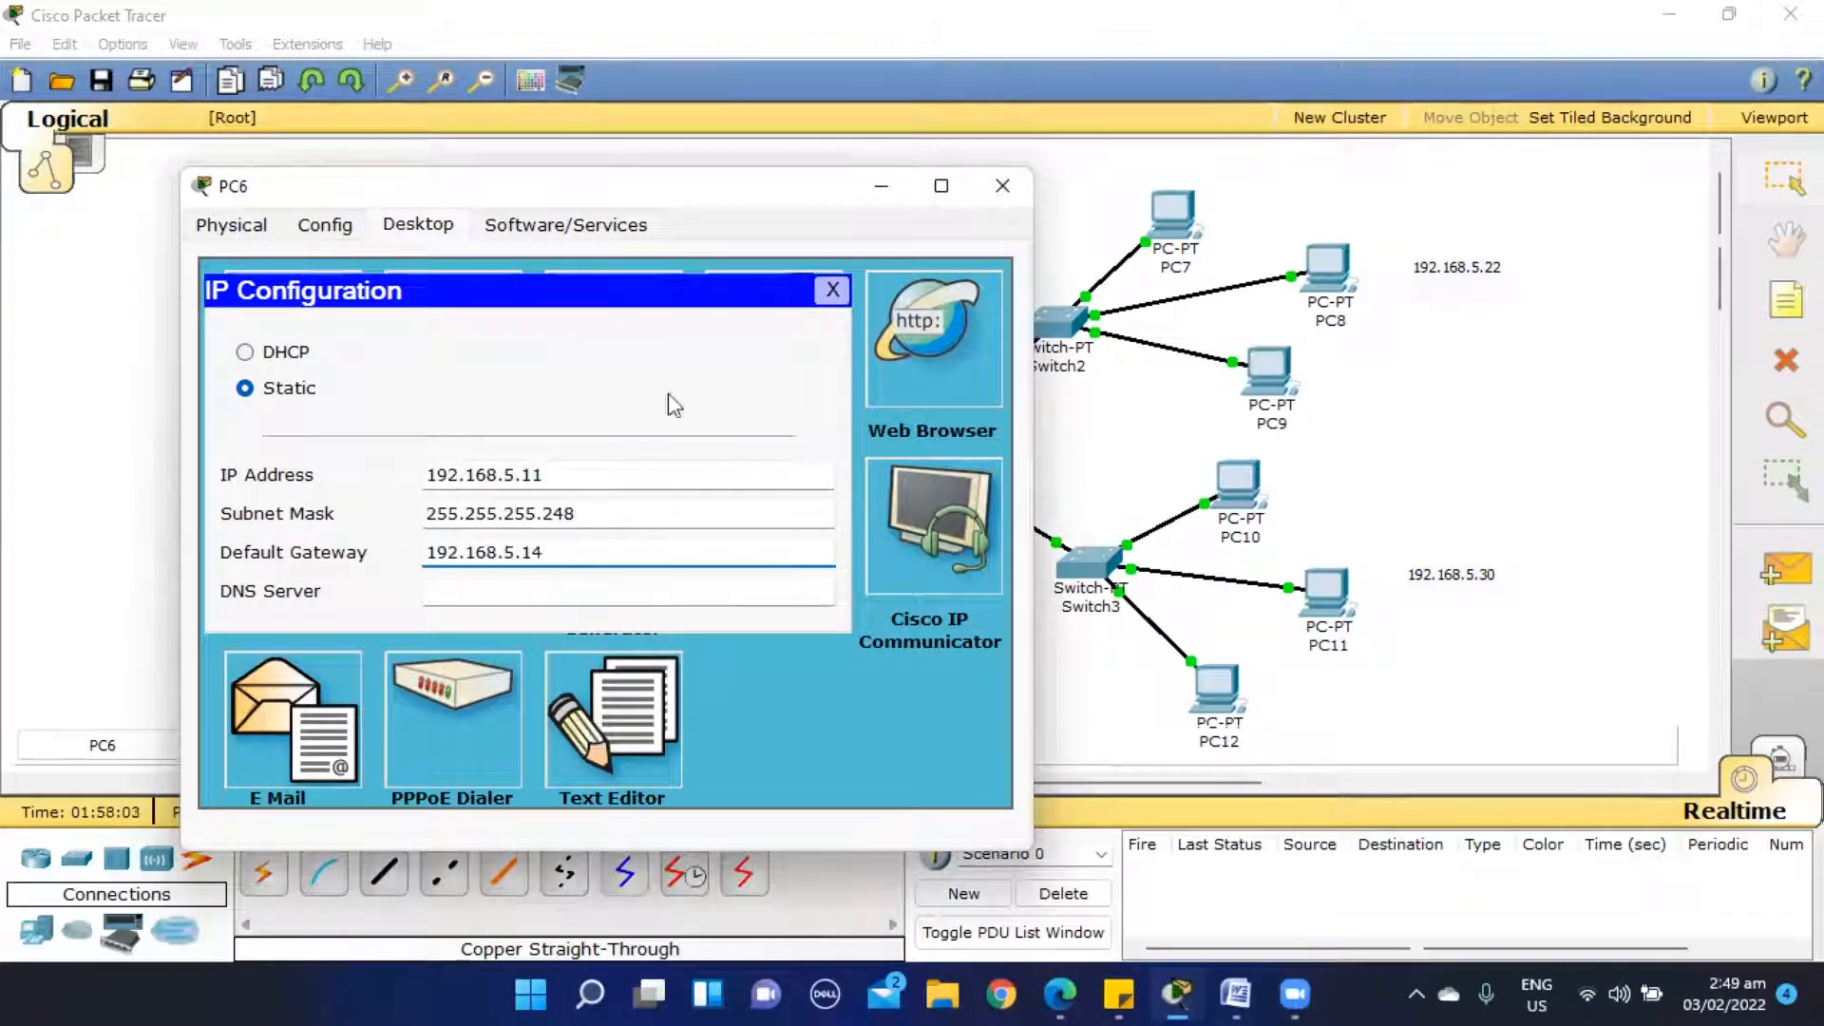
left_click(832, 290)
left_click(1002, 185)
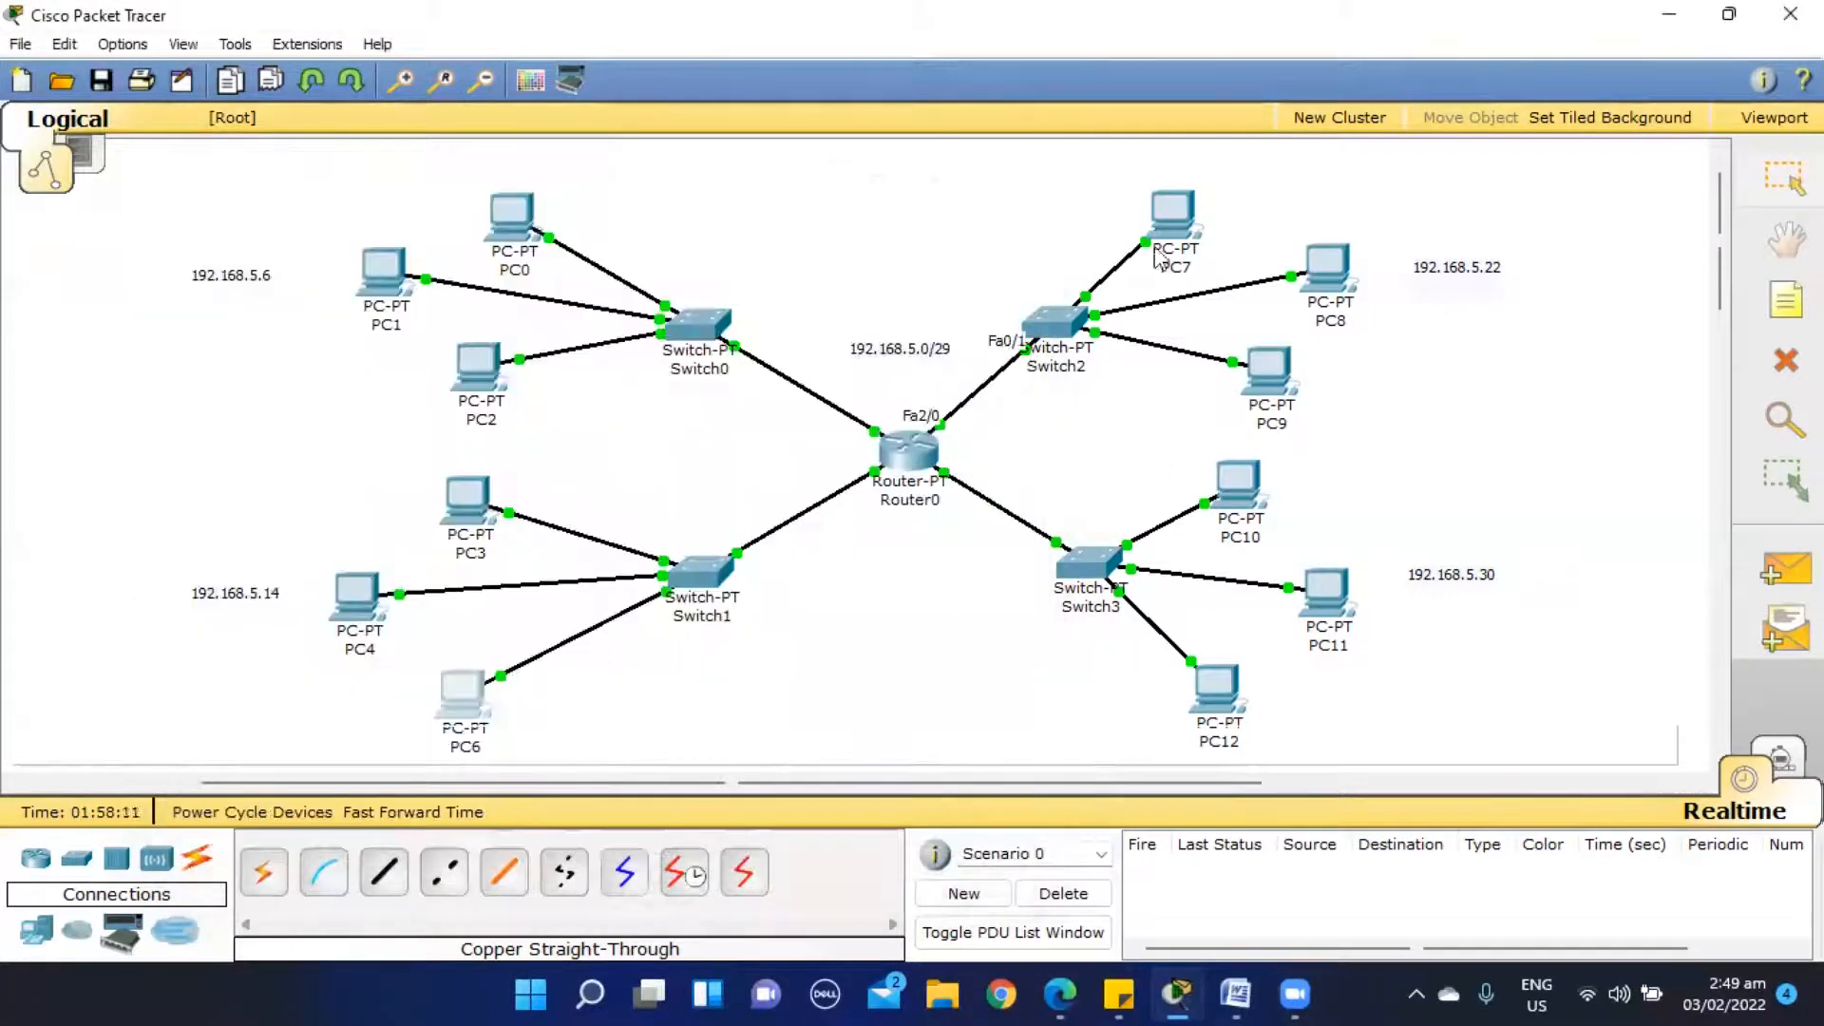
- Configure PC7 with static IP address 192.168.5.17, subnet mask 255.255.255.248 and default gateway 192.168.5.22
left_click(1173, 214)
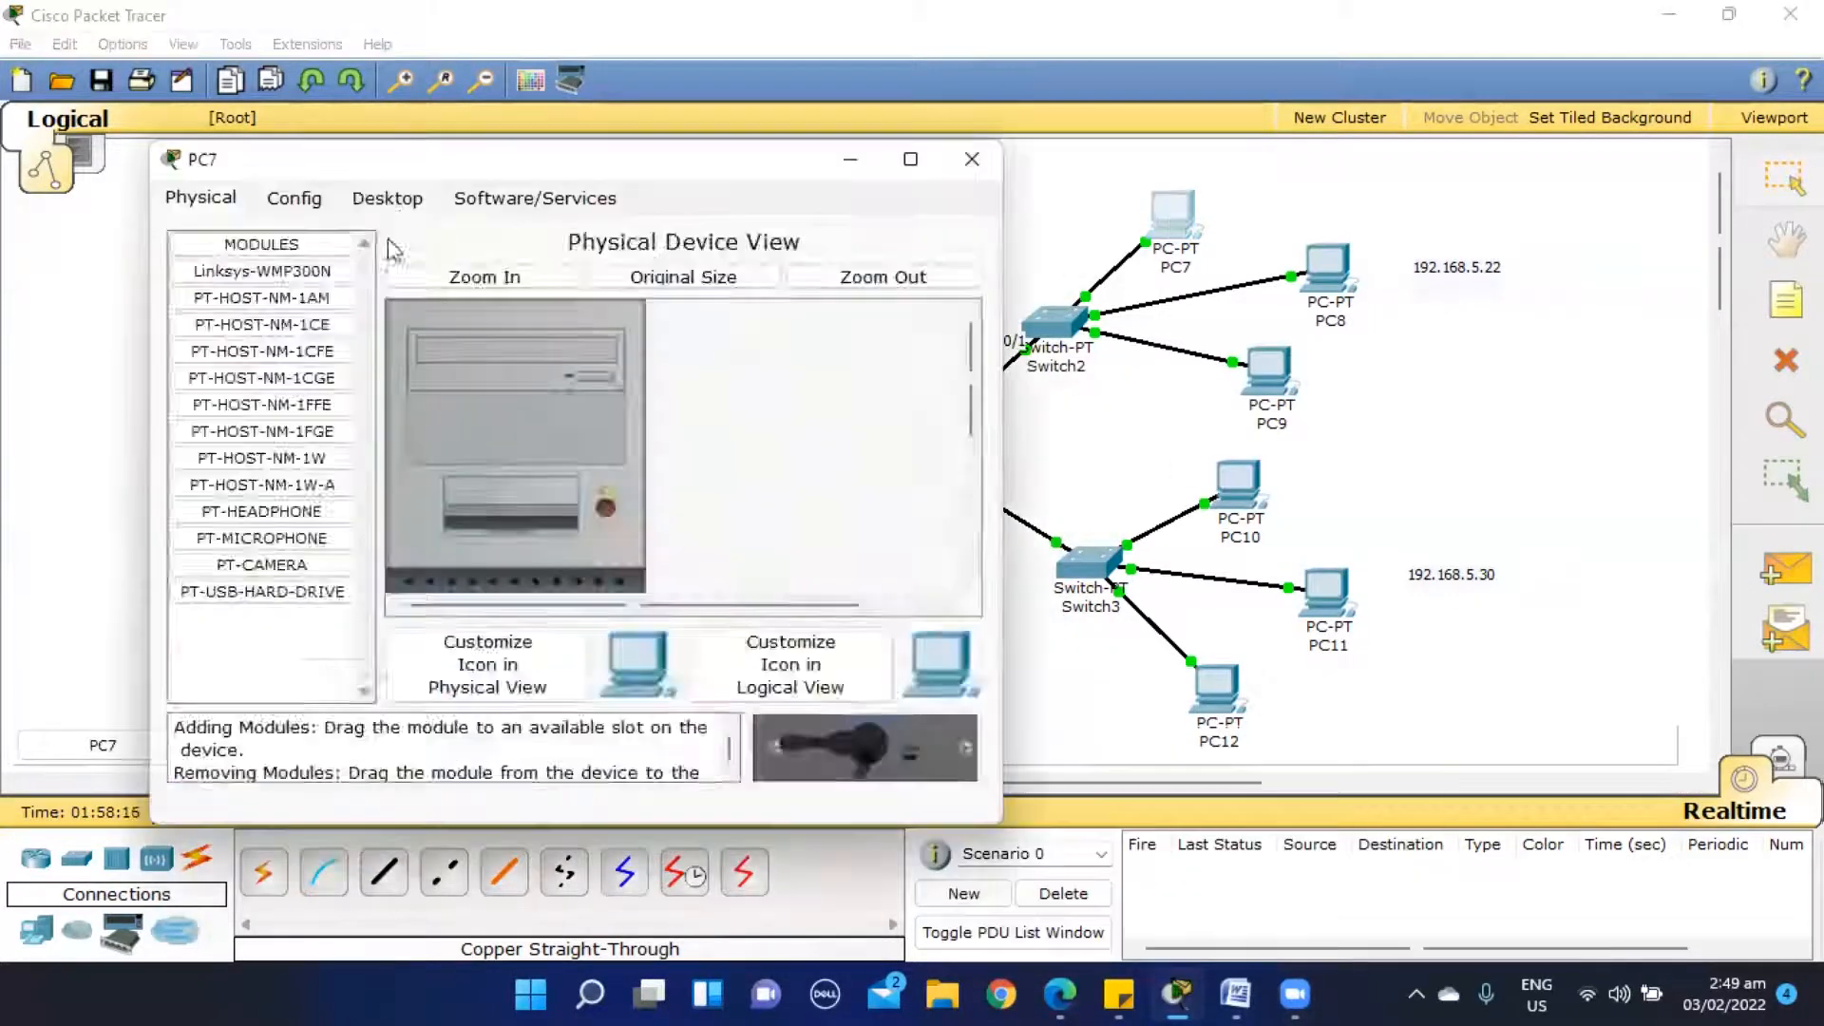
left_click(388, 196)
left_click(276, 304)
left_click(431, 454)
type("192.168.5.17")
key("Tab")
key("Right")
key("BackSpace")
type("248")
key("Tab")
type("192.168.5.22")
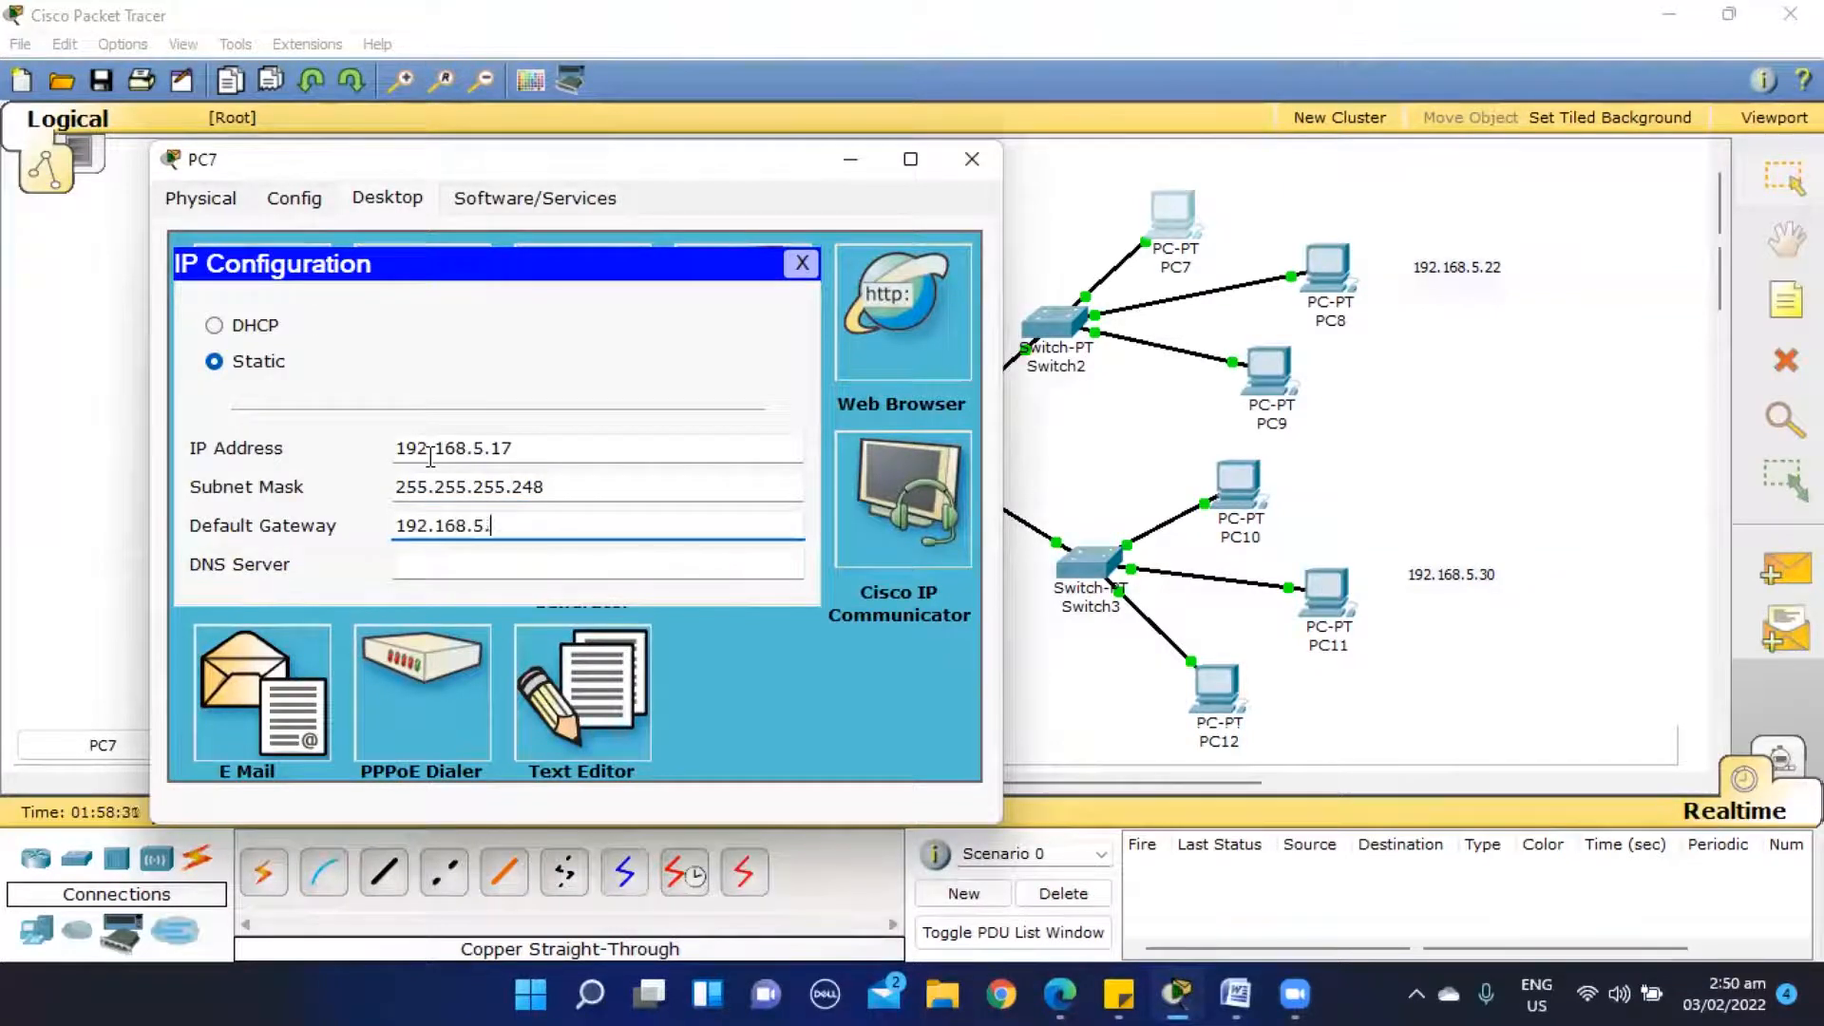
left_click(971, 158)
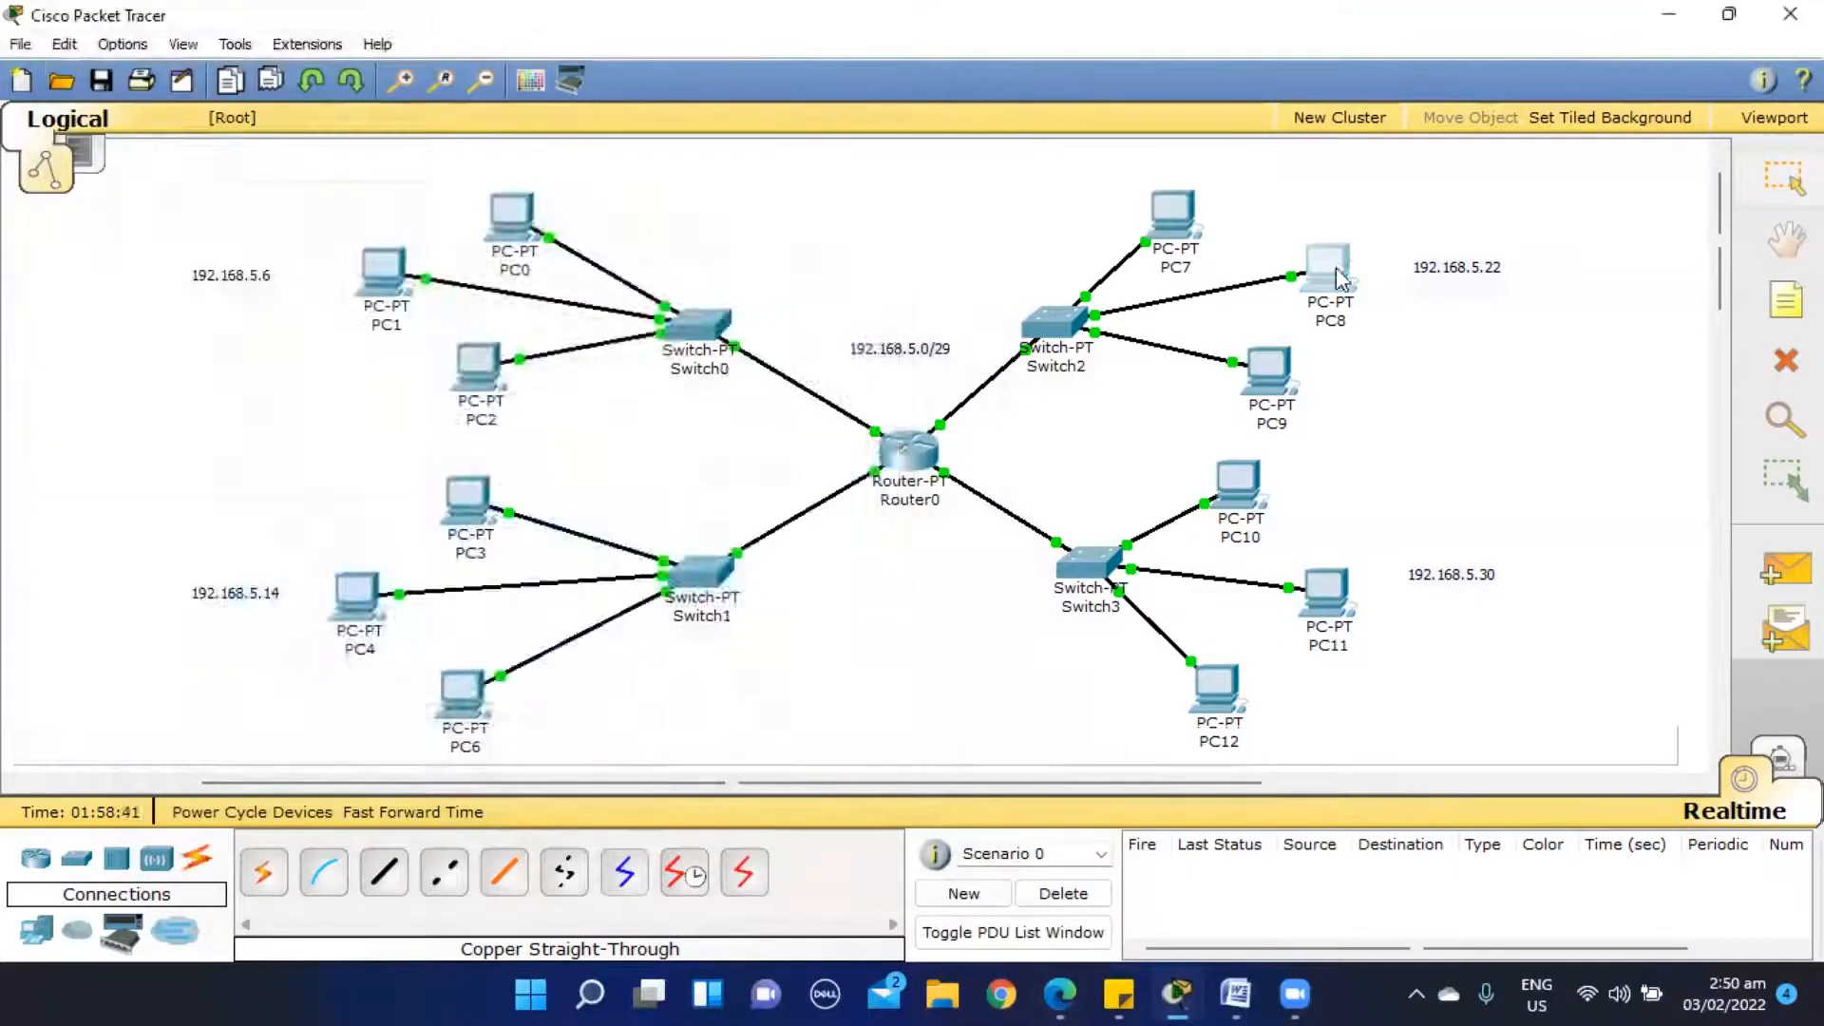
- Configure PC8 with static IP address 192.168.5.18, subnet mask 255.255.255.248 and default gateway 192.168.5.22
left_click(271, 297)
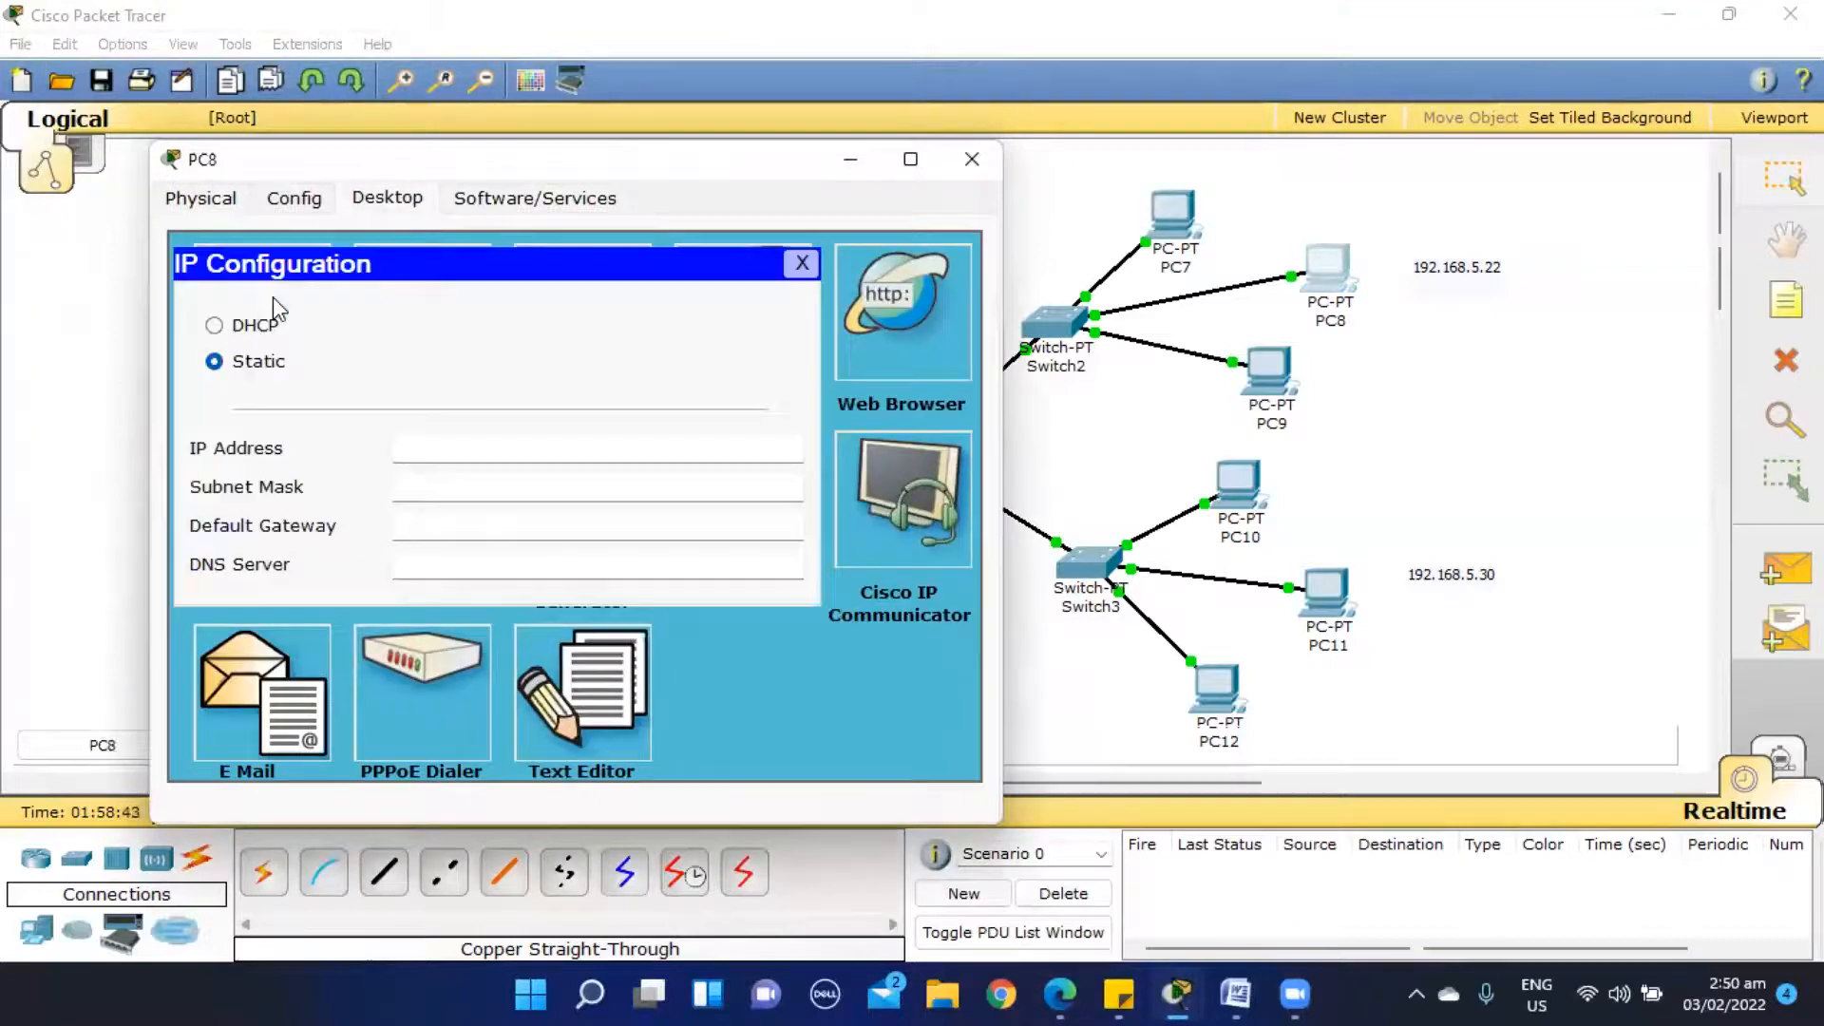
left_click(414, 442)
type("192.168.5.18")
key("Tab")
key("Right")
key("BackSpace")
type("248")
key("Tab")
type("192.168.5.22")
left_click(971, 158)
- Configure PC9 with static IP address 192.168.5.19, subnet mask 255.255.255.248 and default gateway 192.168.5.22
left_click(1277, 375)
left_click(1177, 995)
left_click(1292, 860)
left_click(262, 98)
left_click(175, 213)
type("192.168.5.19")
key("Tab")
key("Right")
key("BackSpace")
type("248")
key("Tab")
type("192.168.5.22")
left_click(867, 55)
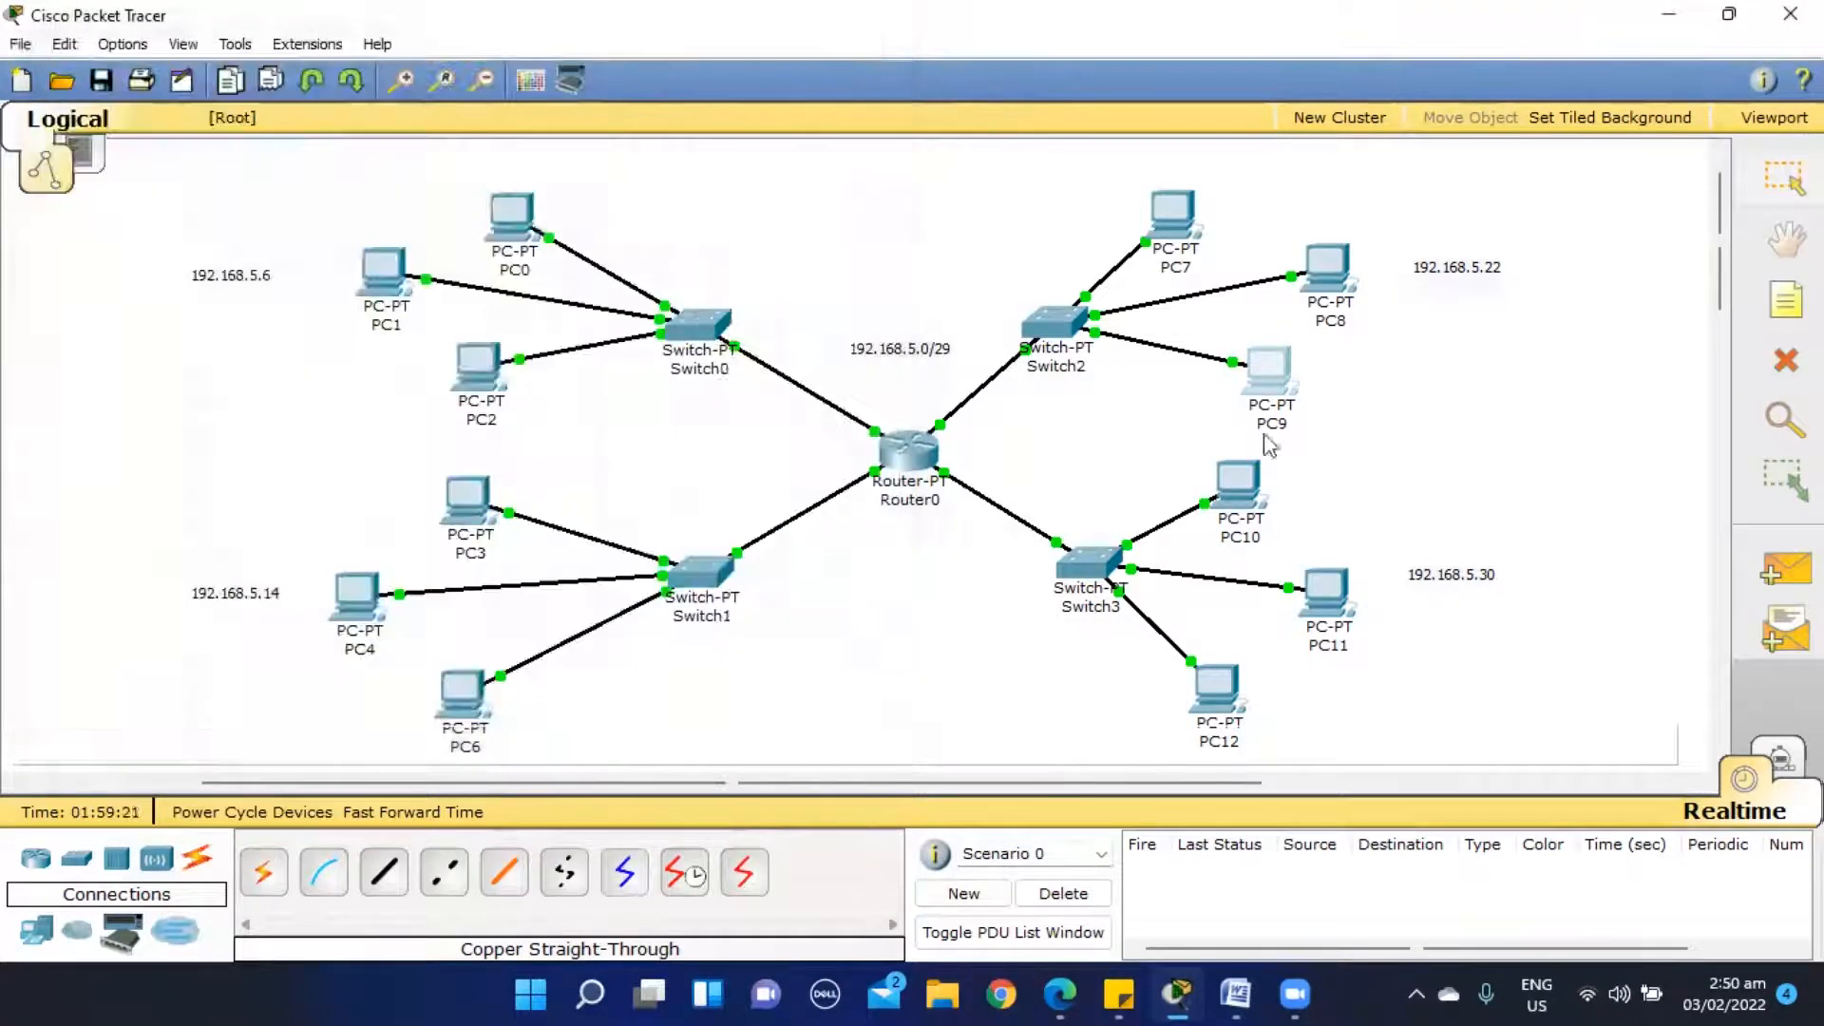
- Configure PC10 with static IP address 192.168.5.25, subnet mask 255.255.255.248 and default gateway 192.168.5.30
double_click(1238, 487)
left_click(1177, 995)
left_click(1301, 859)
left_click(388, 202)
left_click(284, 313)
left_click(425, 459)
type("192.168.5.25")
key("Tab")
key("Right")
key("BackSpace")
type("248")
key("Tab")
type("192.168.5.30")
left_click(972, 158)
- Configure PC11 with static IP address 192.168.5.26, subnet mask 255.255.255.248 and default gateway 192.168.5.30
double_click(1327, 594)
left_click(283, 93)
left_click(180, 209)
left_click(452, 335)
type("192.168.5.26")
key("Tab")
key("Right")
key("BackSpace")
type("248")
key("Tab")
type("192.168.5.30")
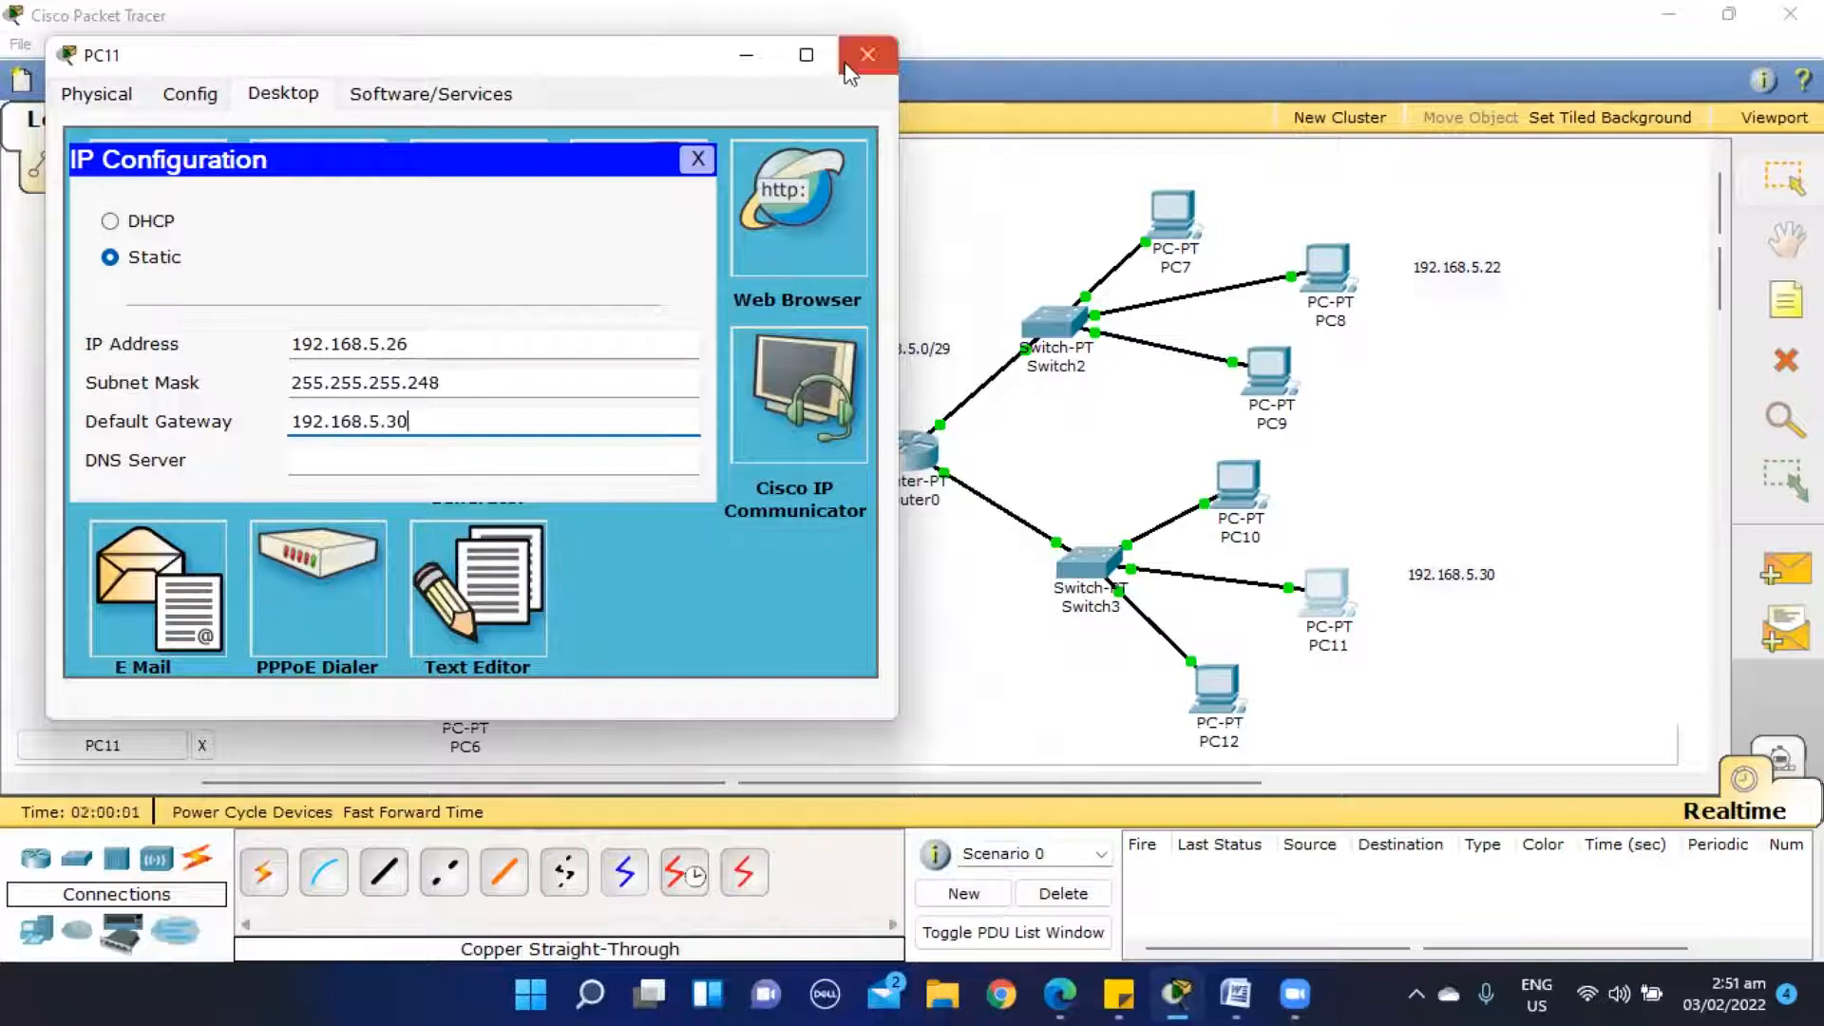
left_click(867, 54)
- Configure PC12 with static IP address 192.168.5.27, subnet mask 255.255.255.248 and default gateway 192.168.5.30
double_click(1217, 689)
left_click(388, 197)
left_click(284, 313)
left_click(537, 444)
type("192.168.5.27")
key("Tab")
key("Right")
key("BackSpace")
type("248")
key("Tab")
type("192.168.")
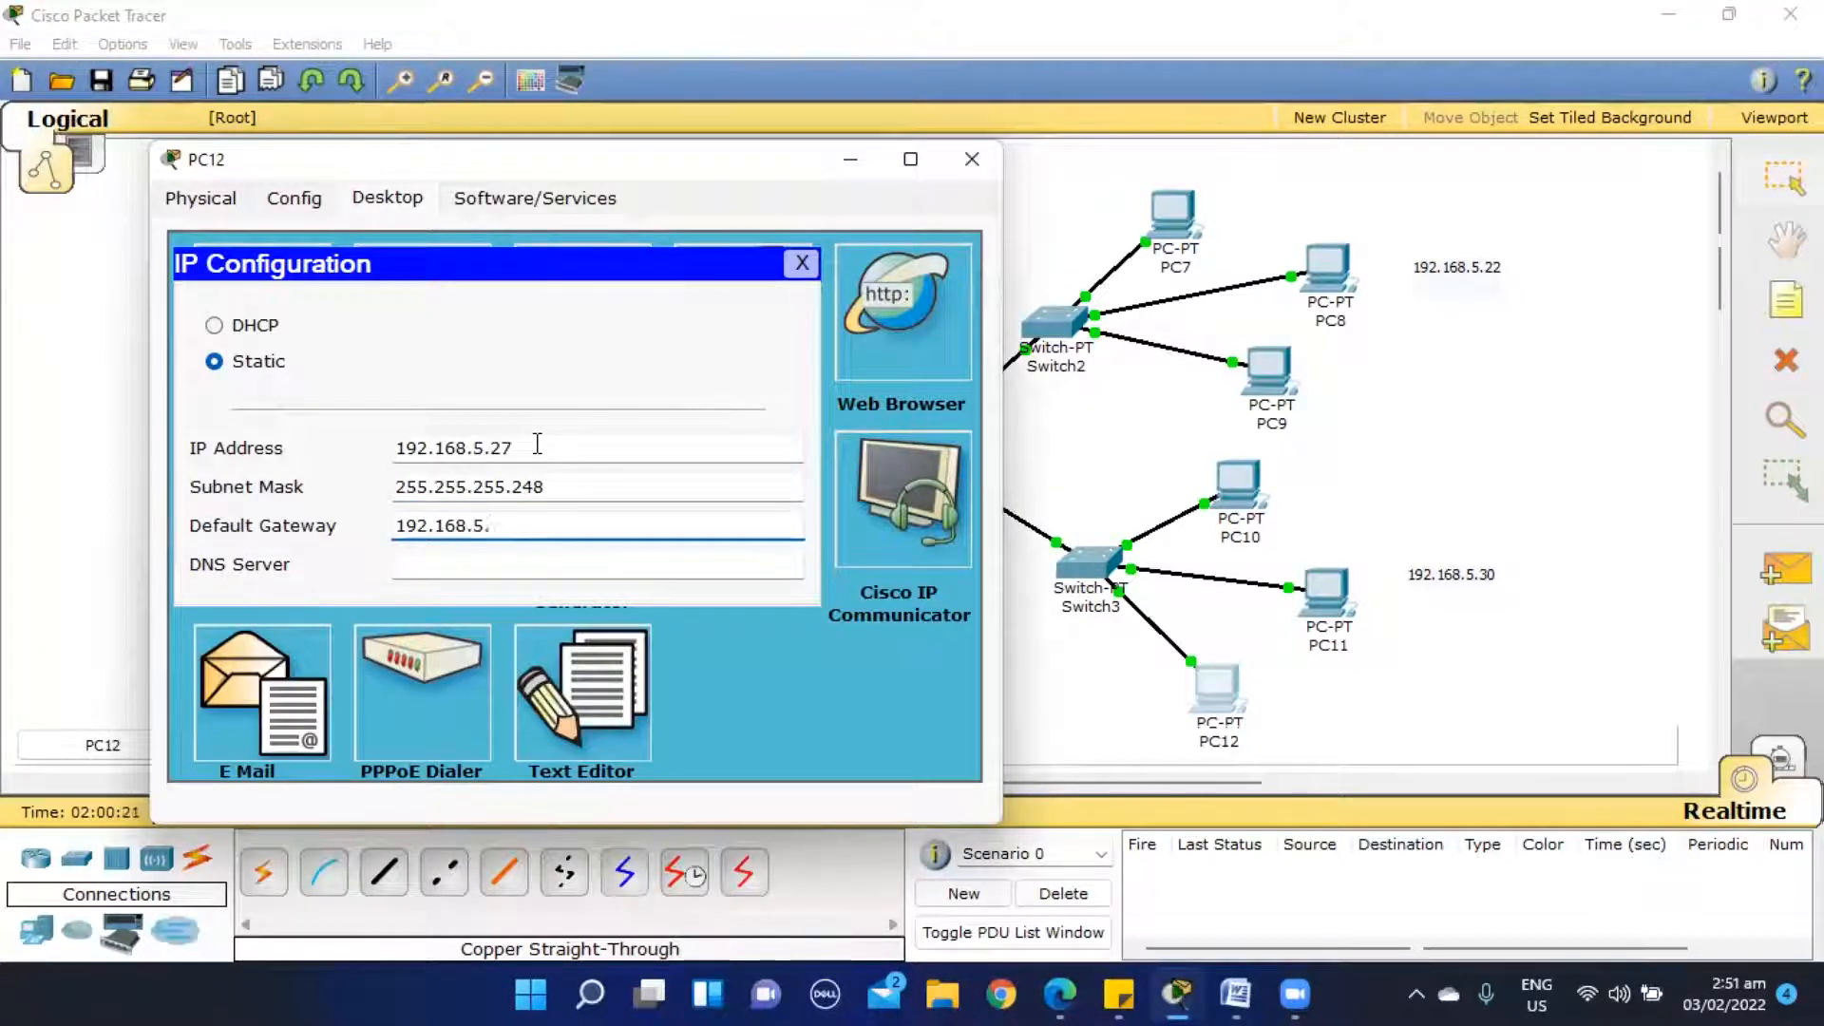
left_click(802, 263)
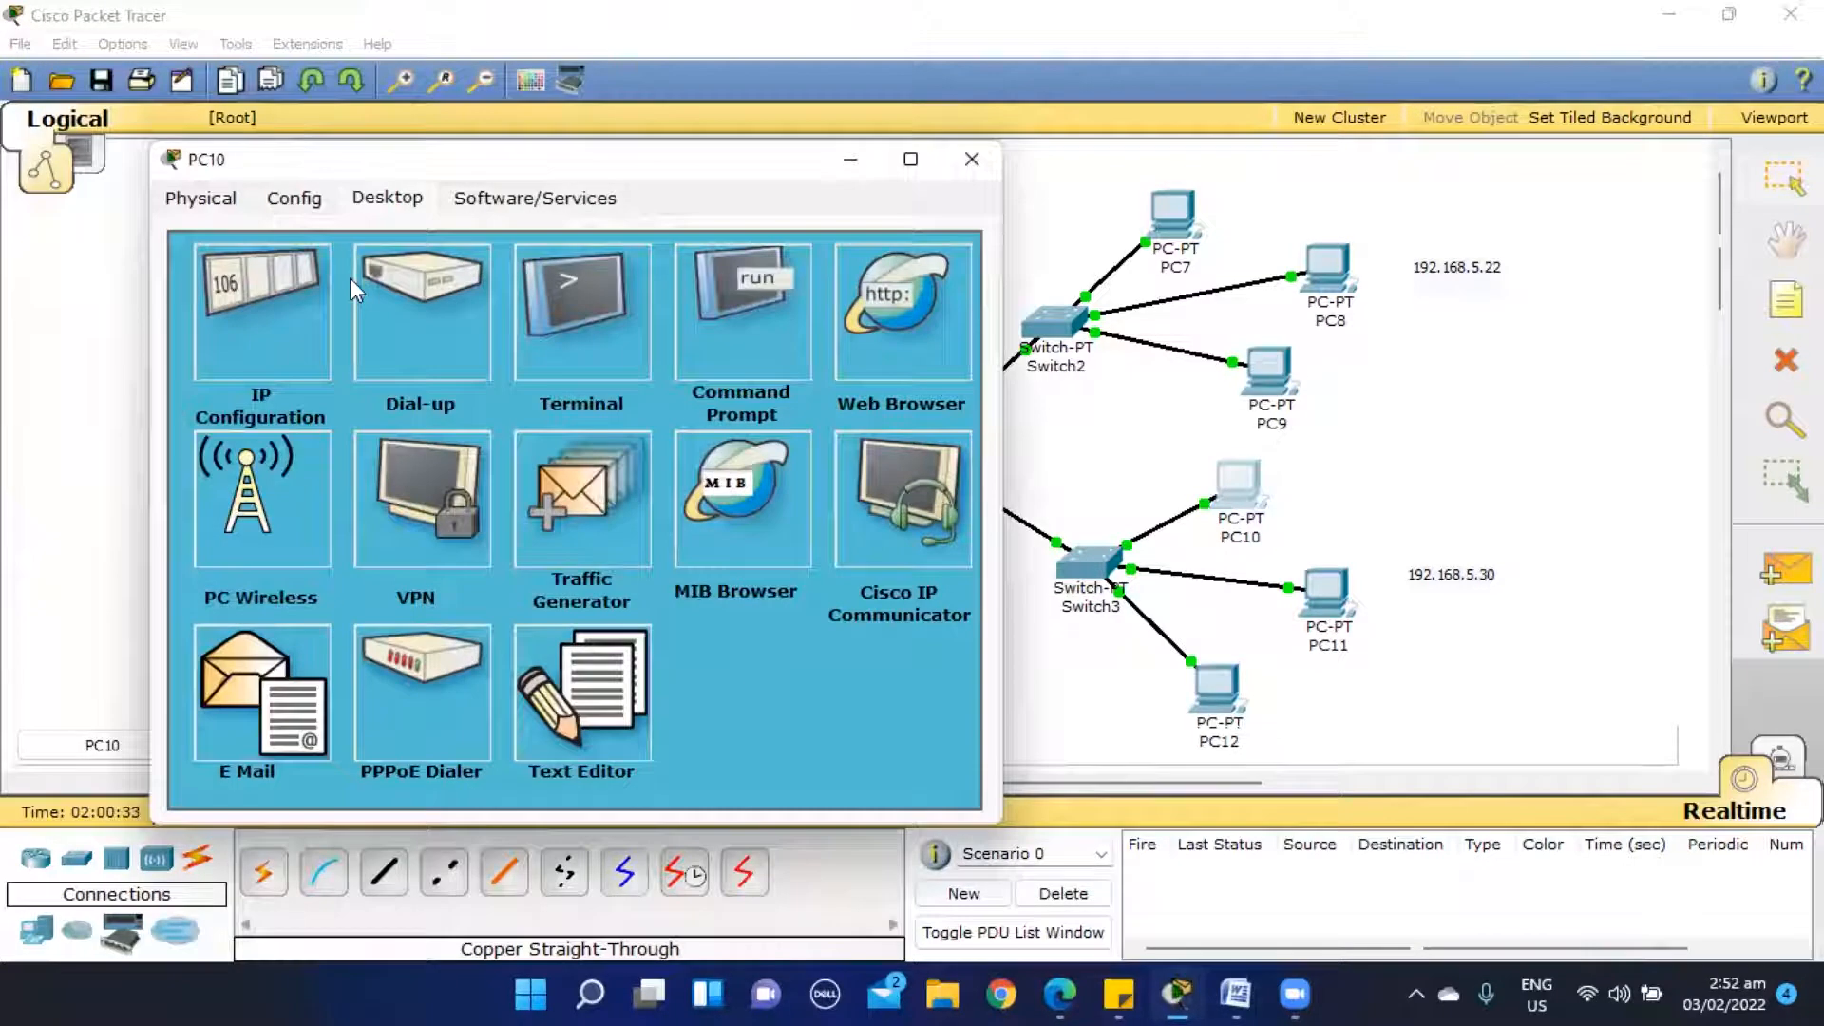
- Check the IP configuration of PC10, PC3 and PC6, closing each device's window after reviewing it
left_click(296, 287)
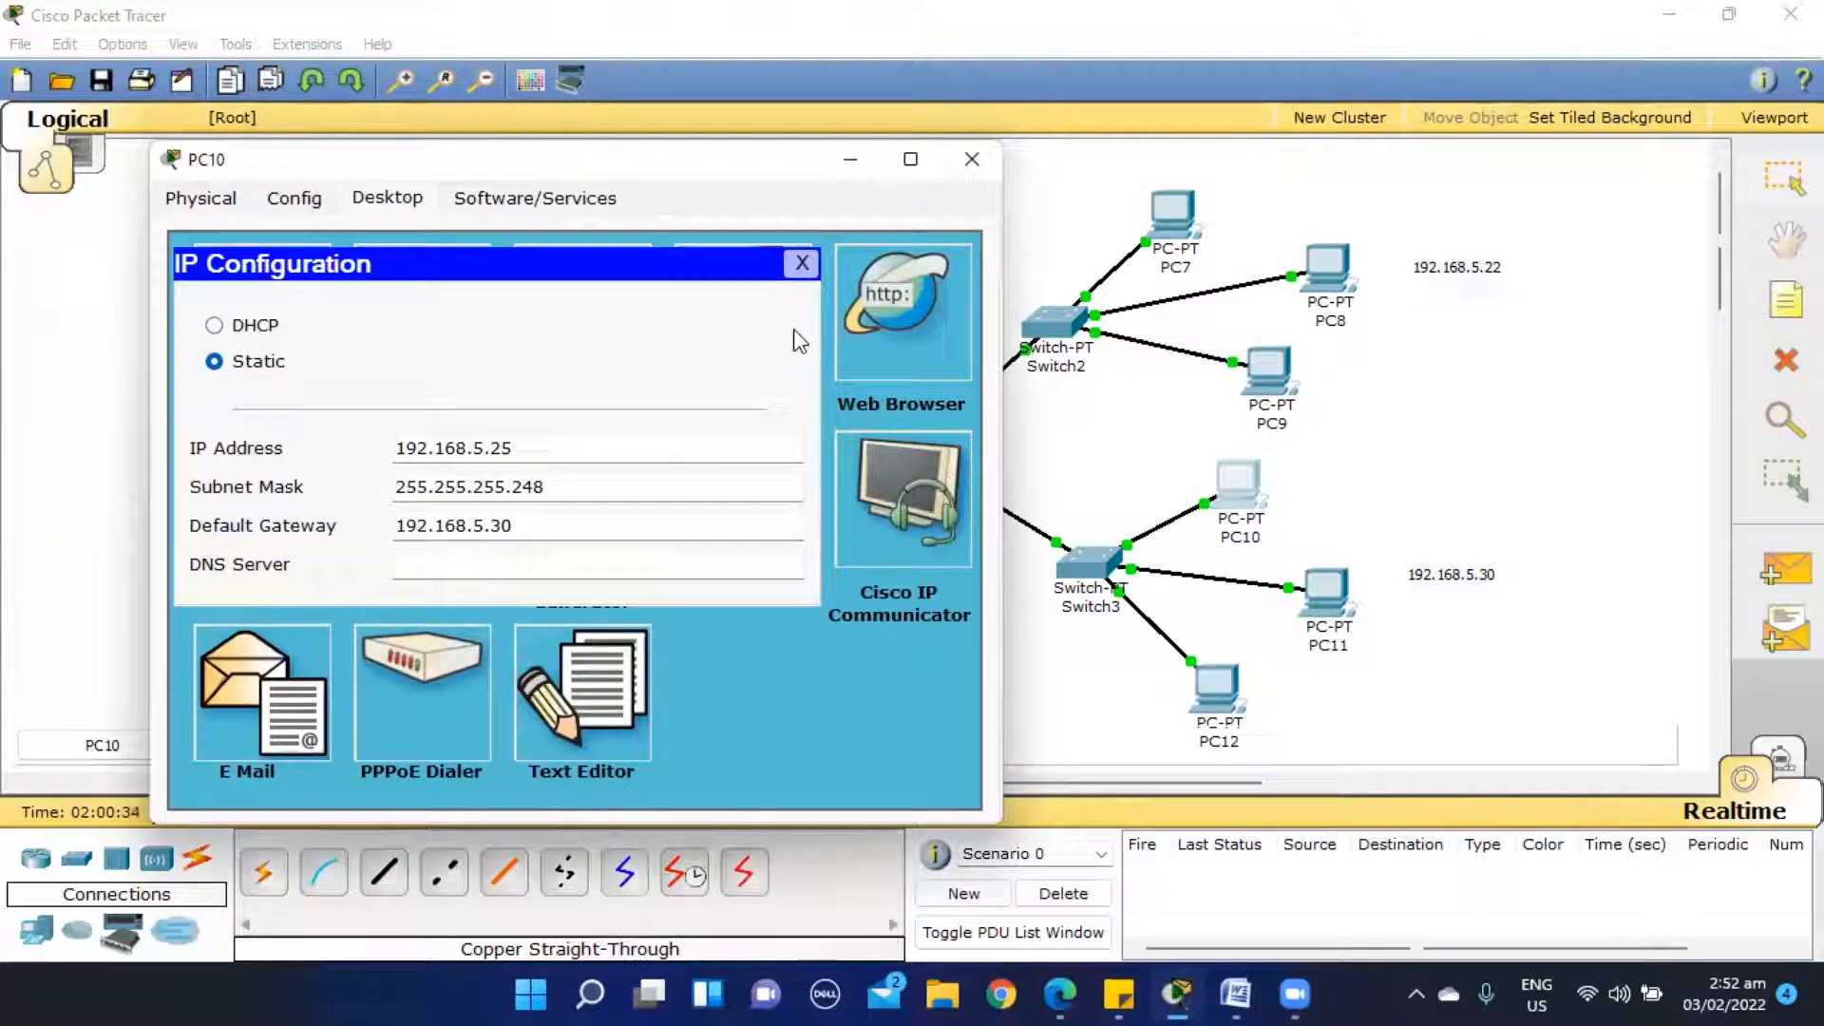
left_click(809, 263)
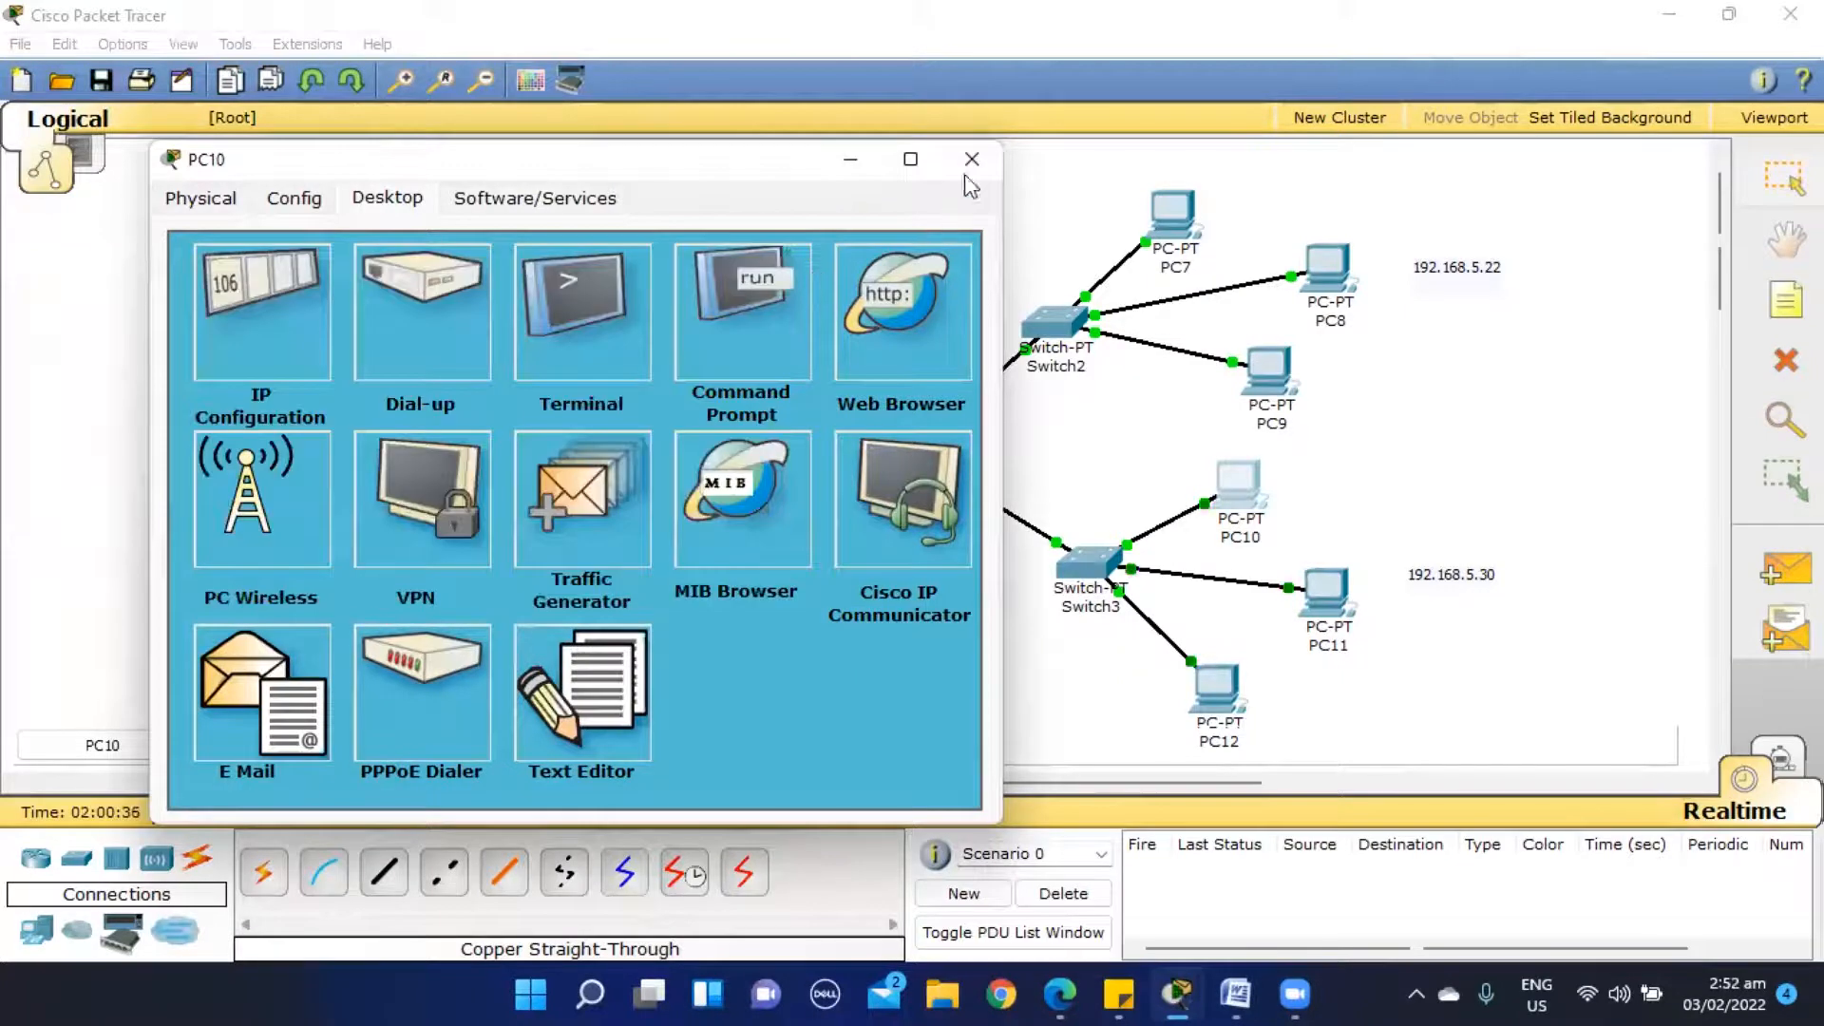
left_click(971, 160)
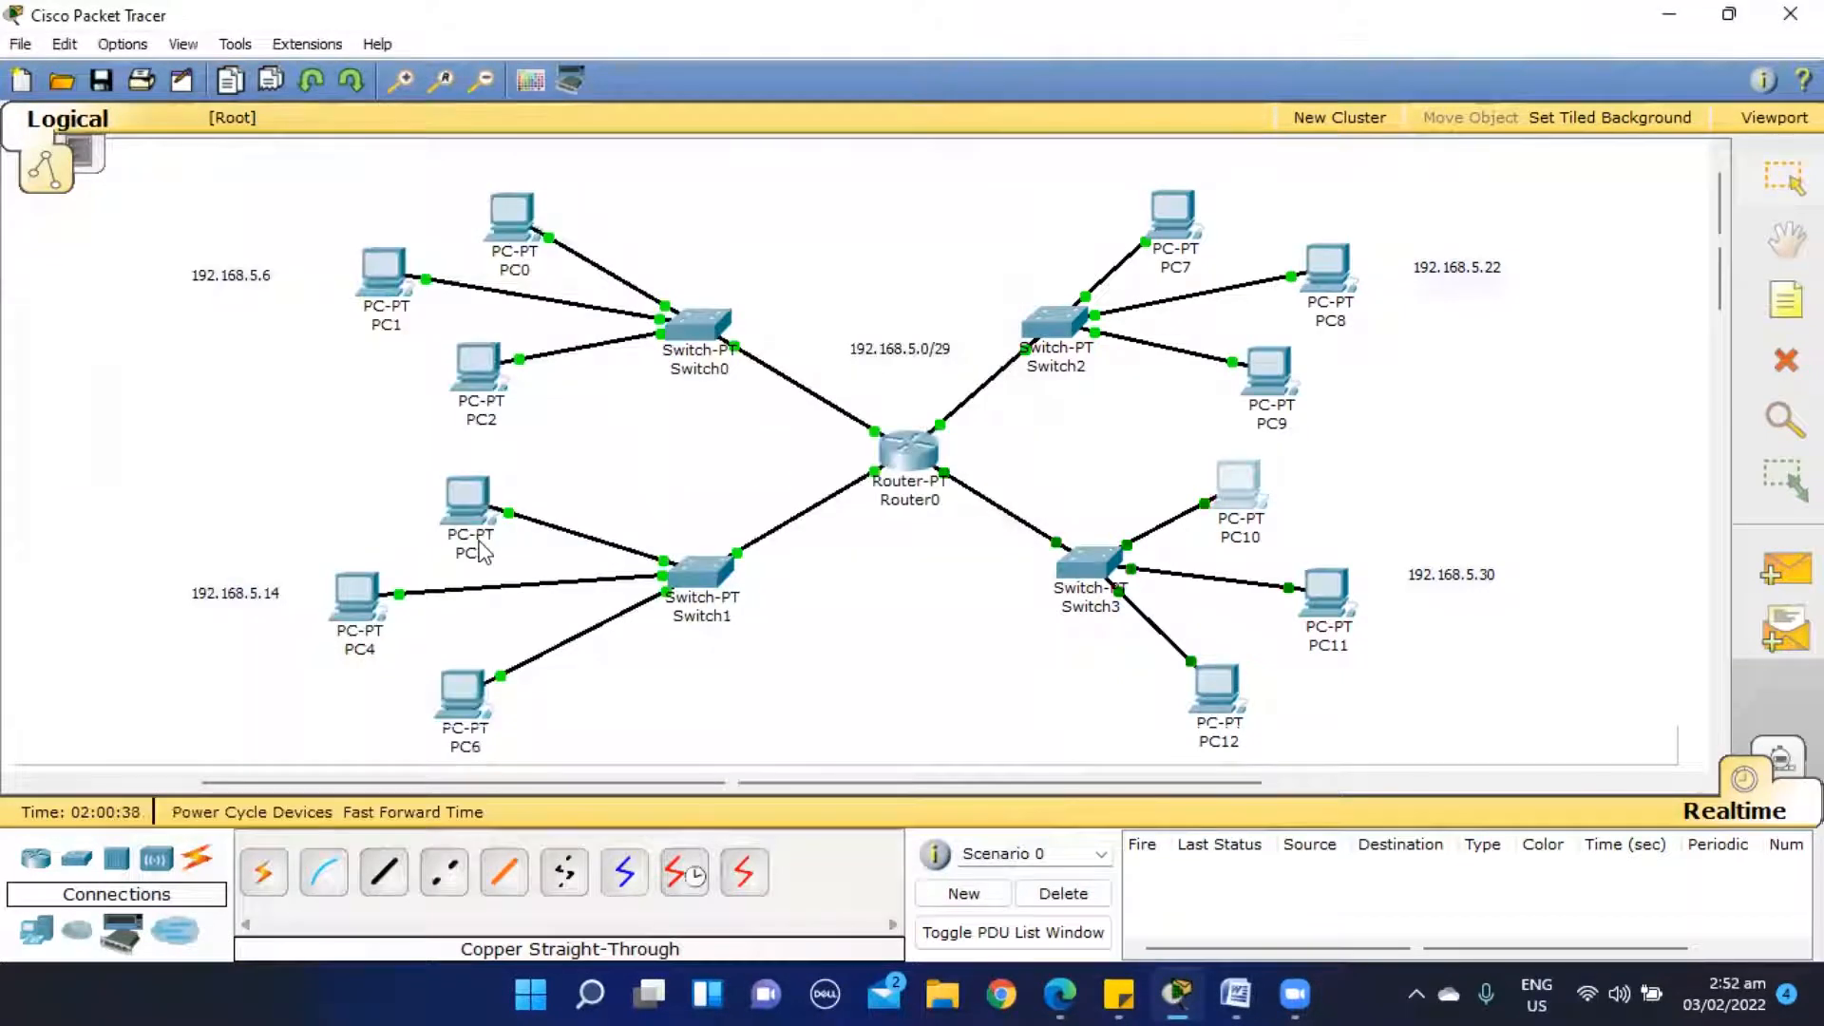
left_click(460, 516)
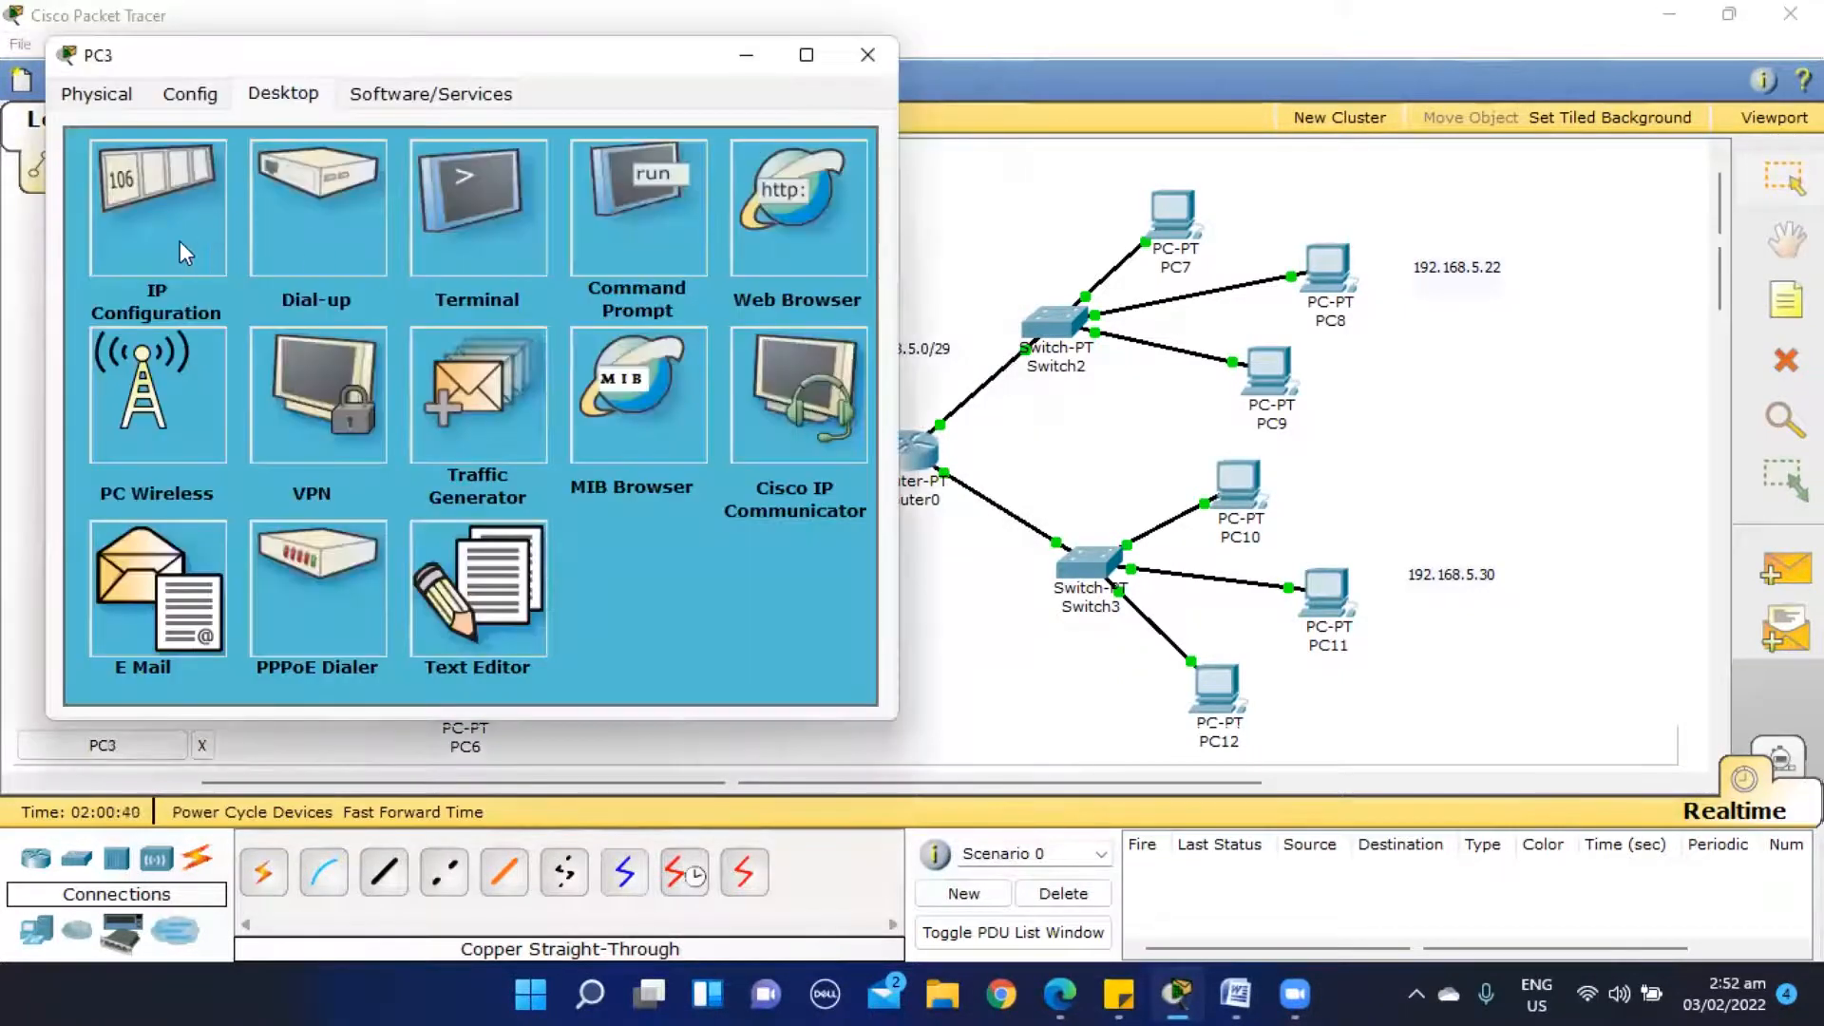
left_click(180, 243)
left_click(697, 159)
left_click(866, 54)
left_click(462, 693)
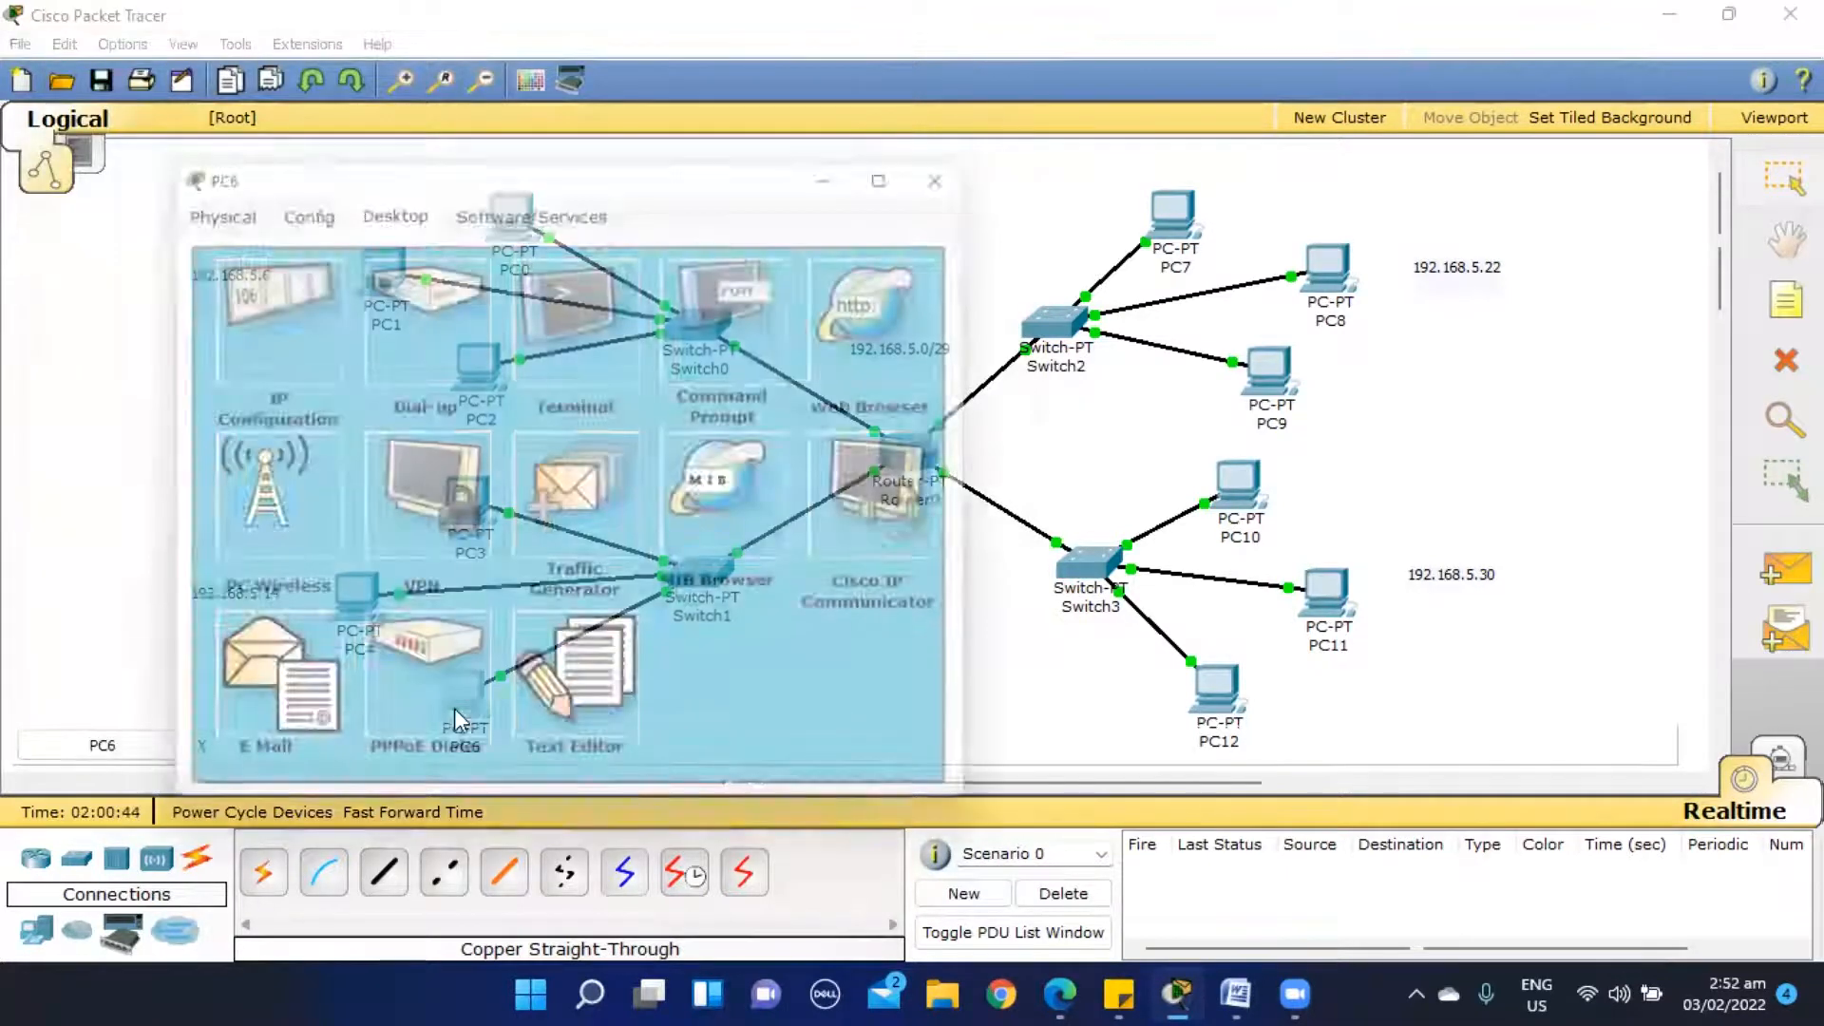
left_click(286, 340)
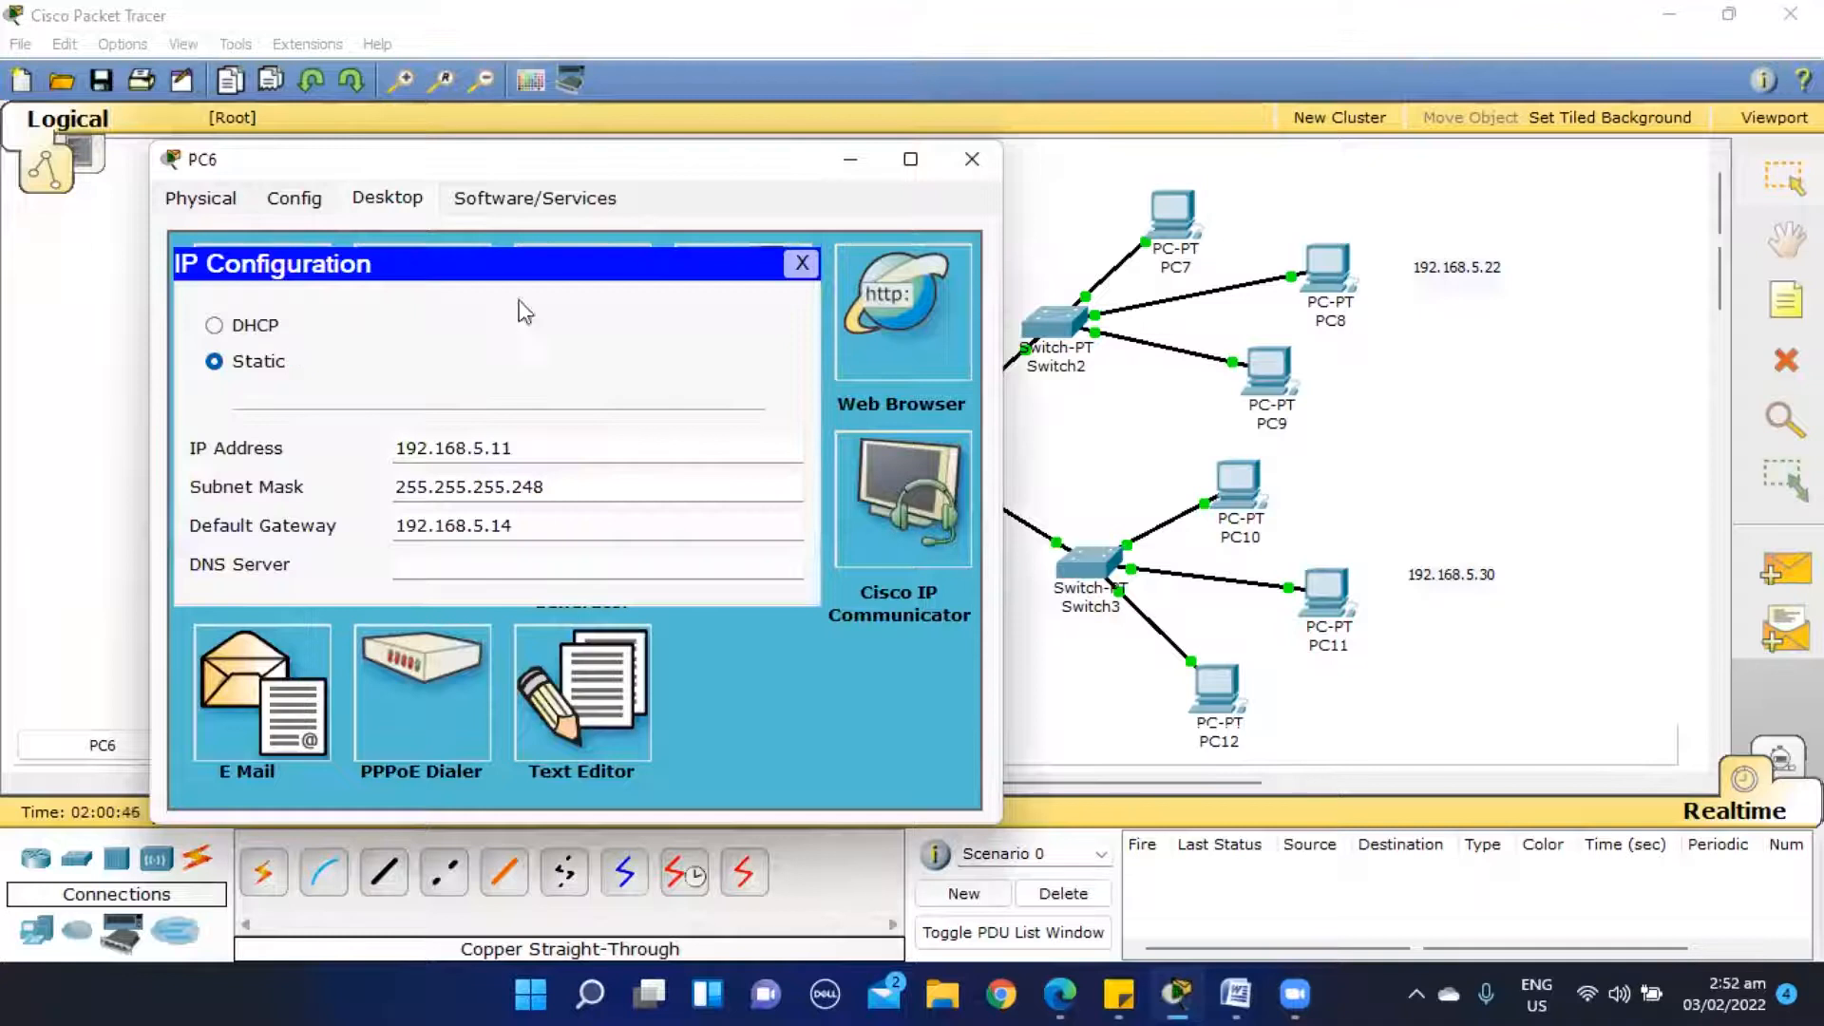
left_click(801, 265)
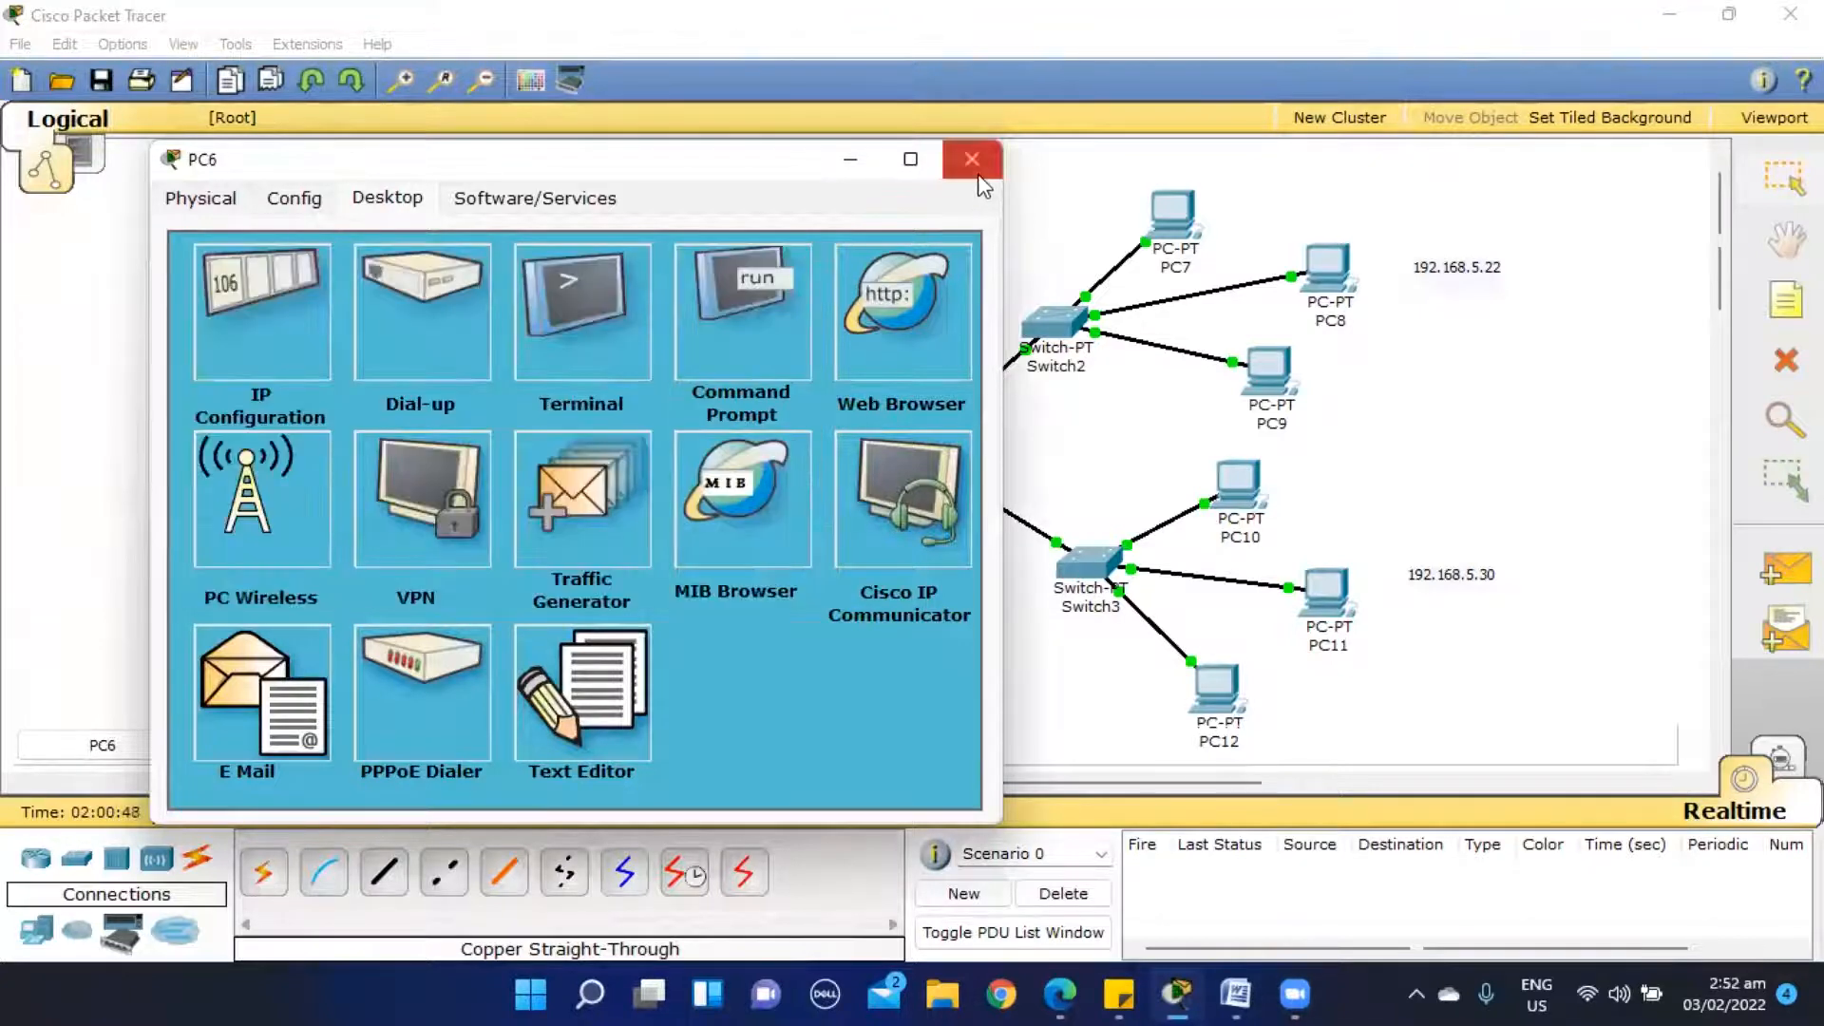
left_click(971, 158)
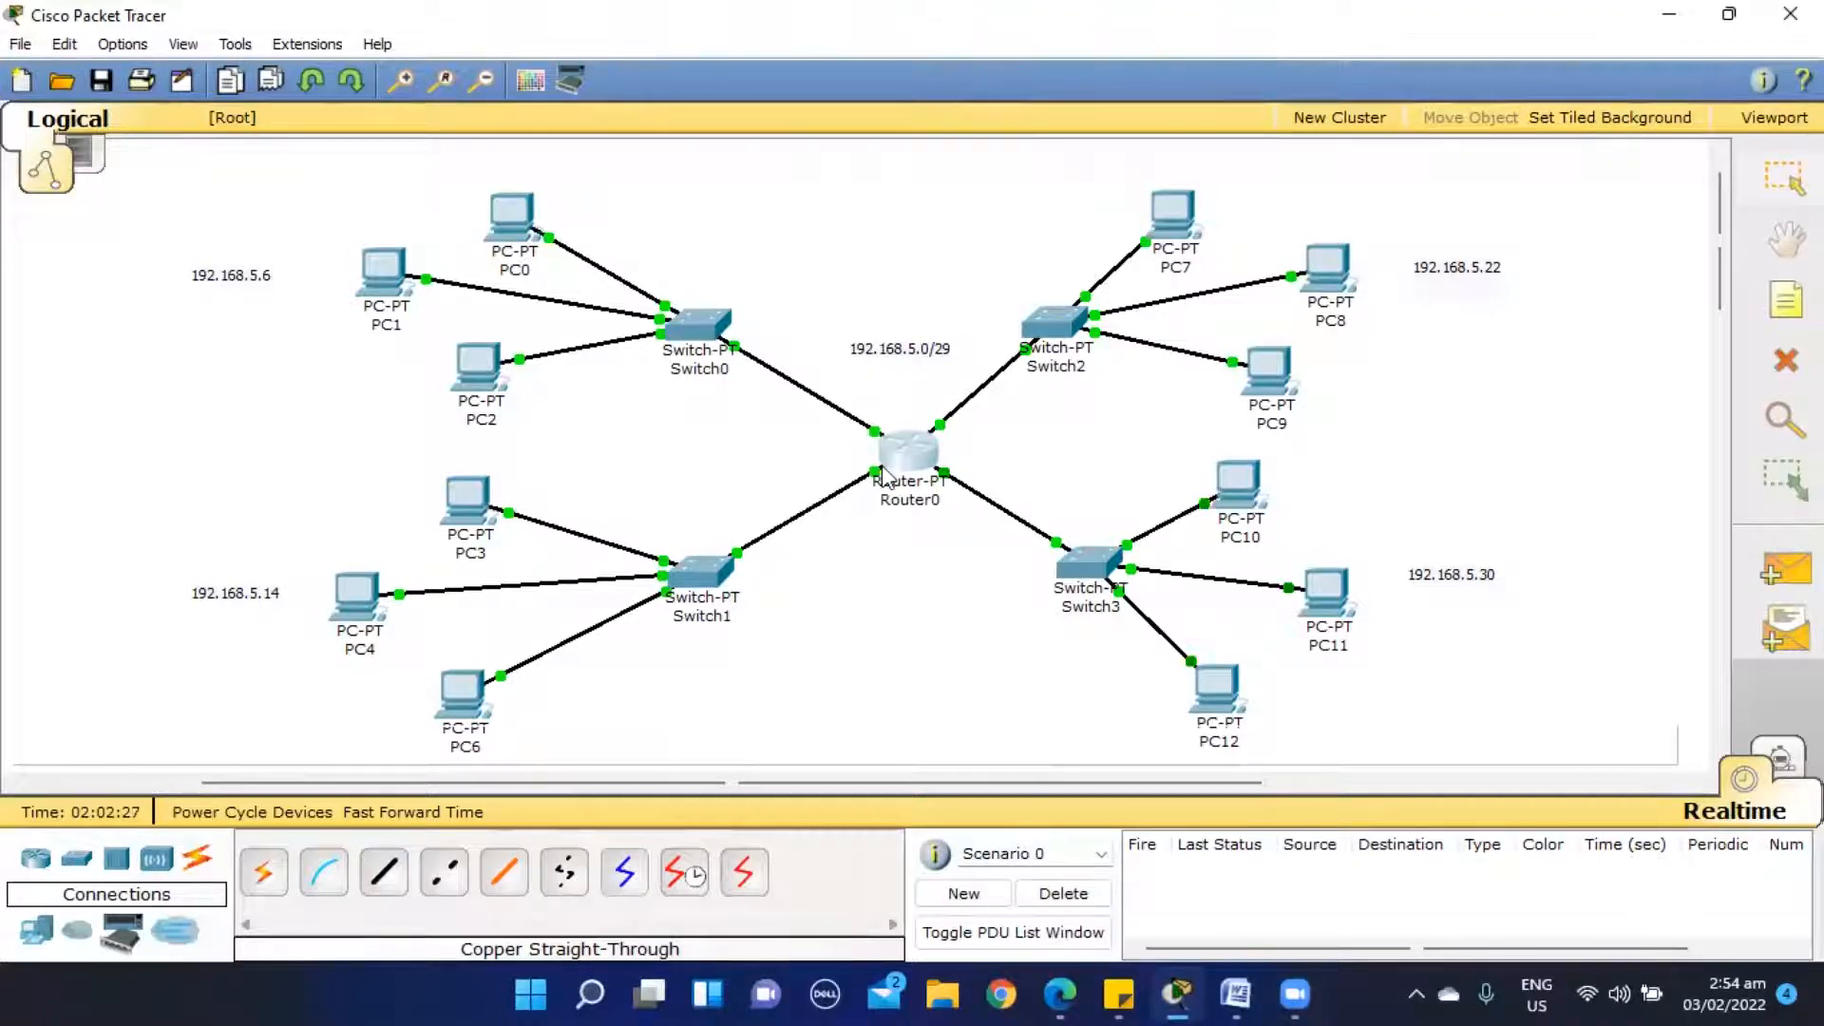
- Ping the gateway 192.168.5.6 from PC0's Command Prompt
mouse_move(513, 226)
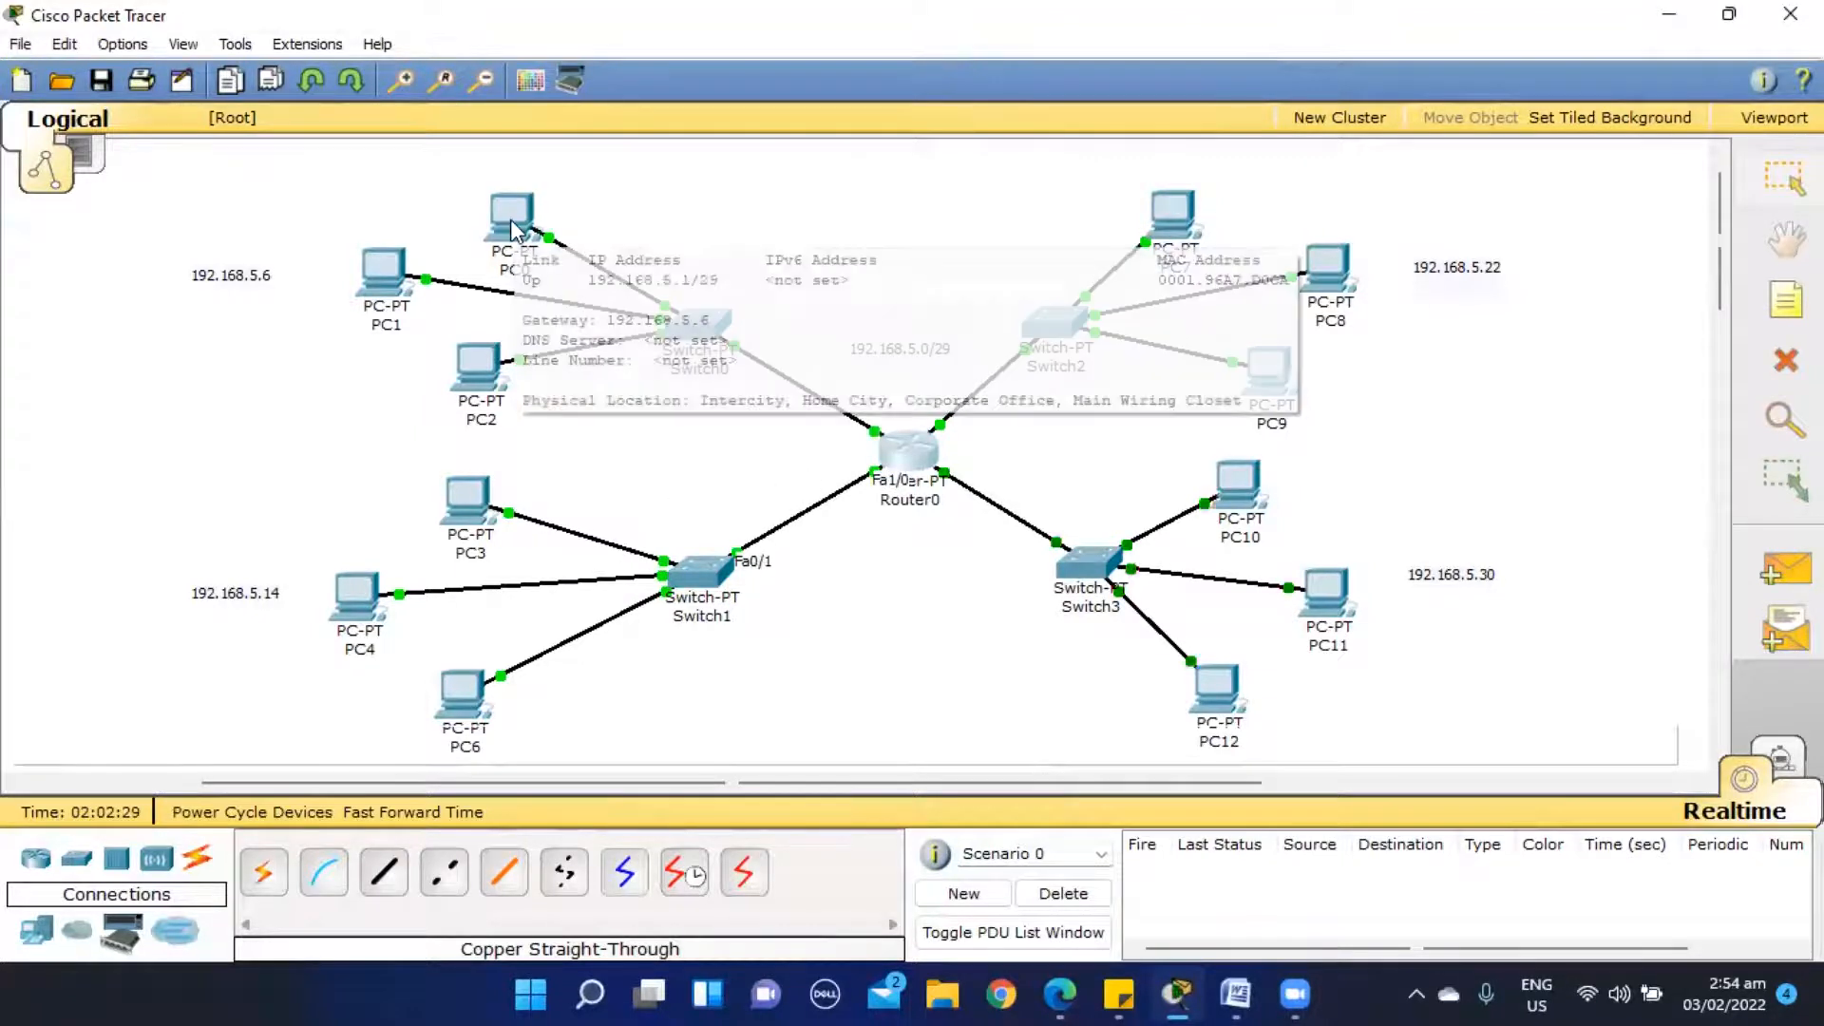
left_click(513, 228)
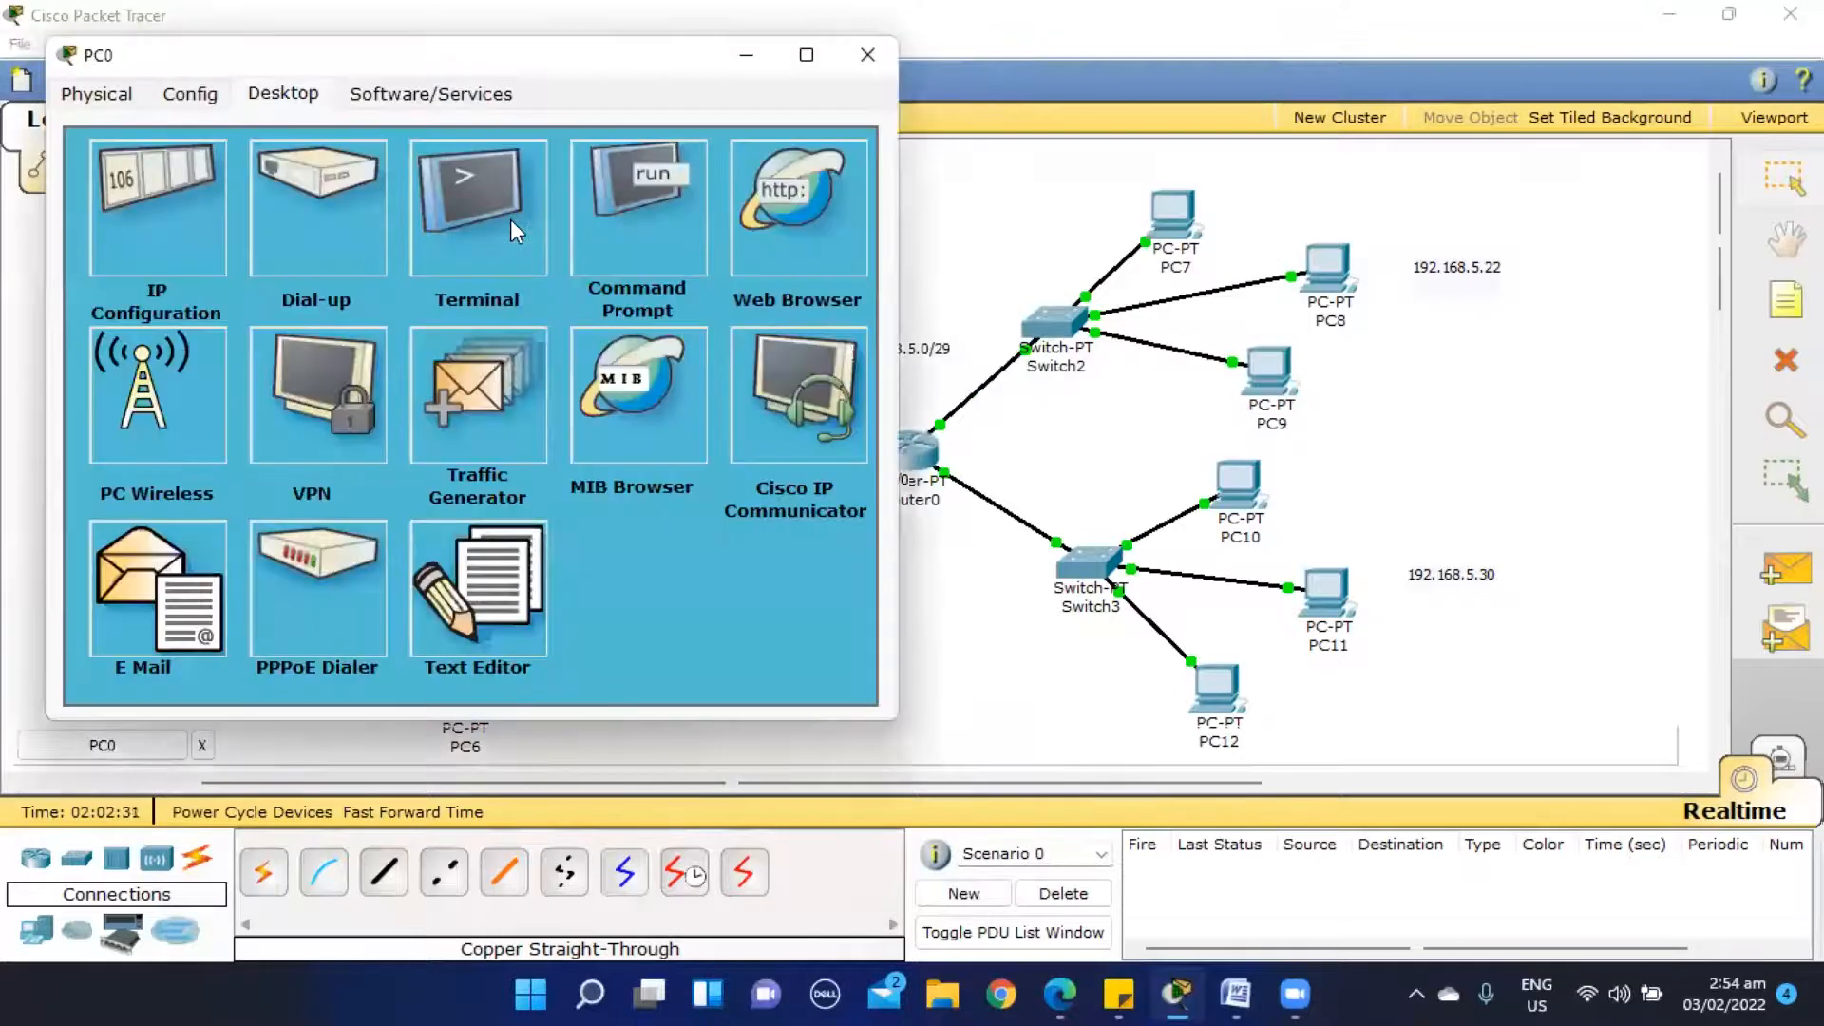
left_click(635, 195)
type("ping 192.168.5.6")
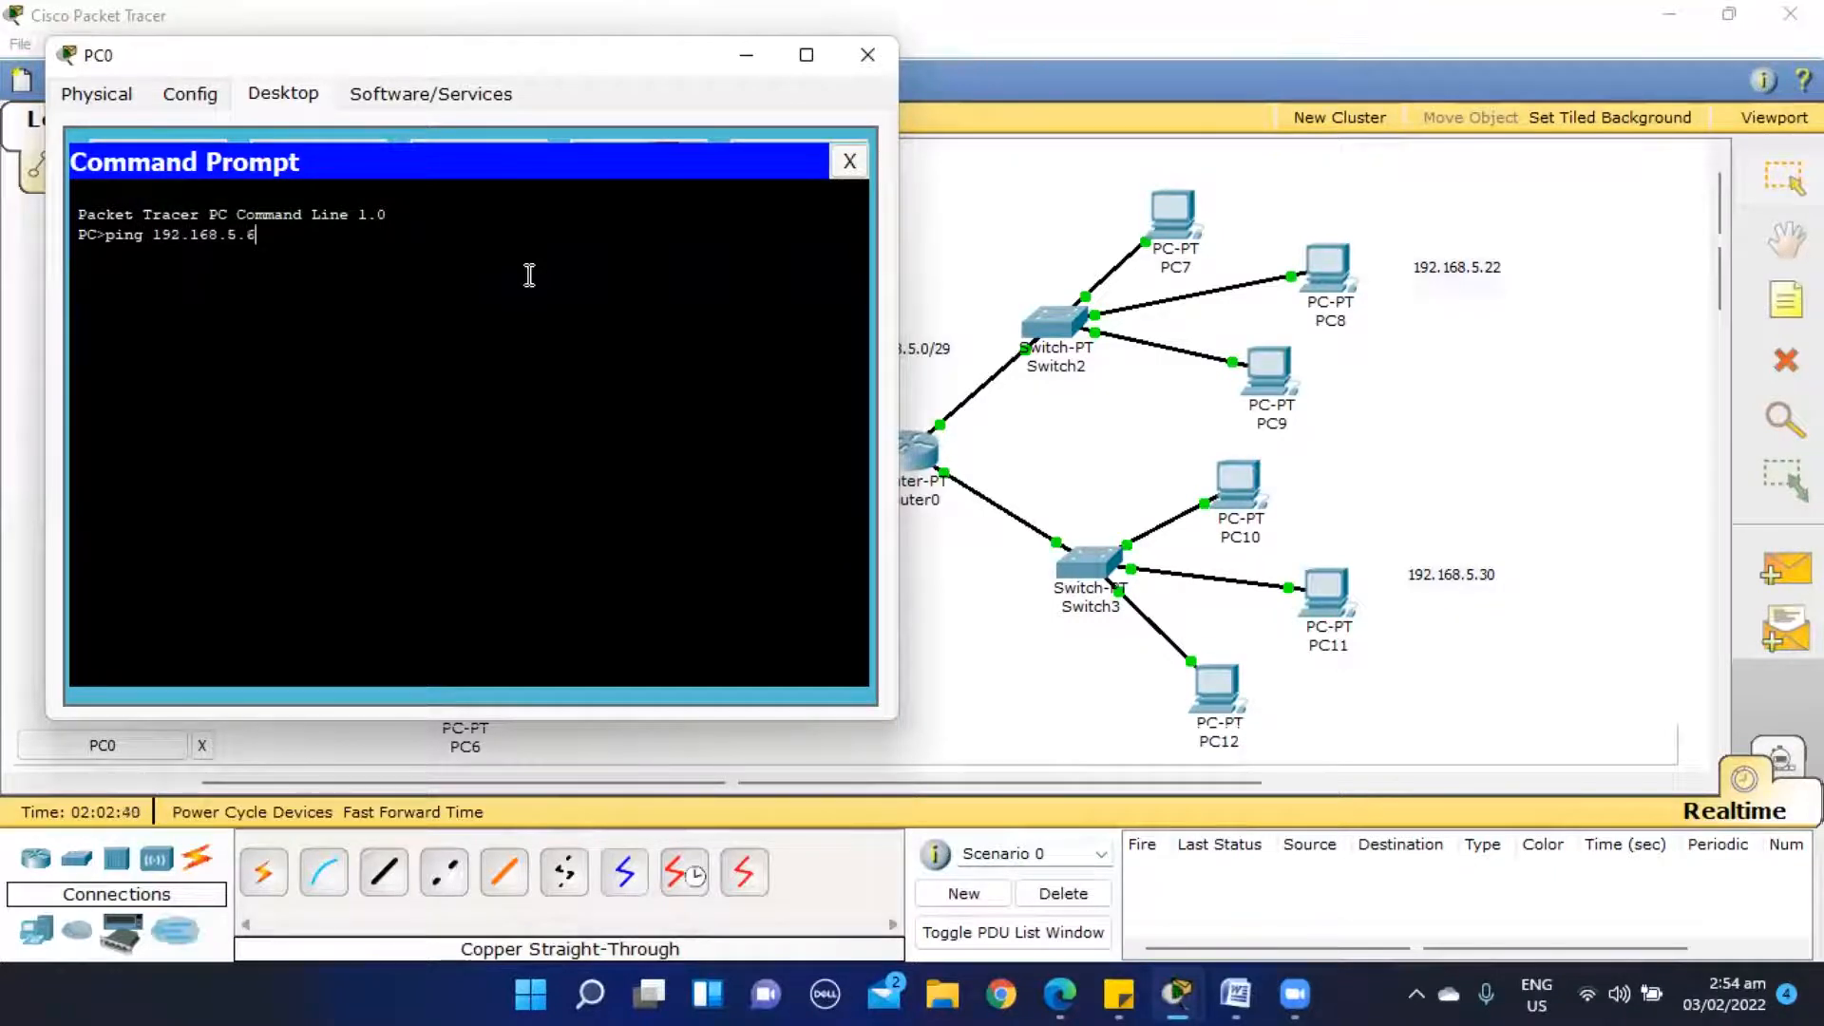
key("Return")
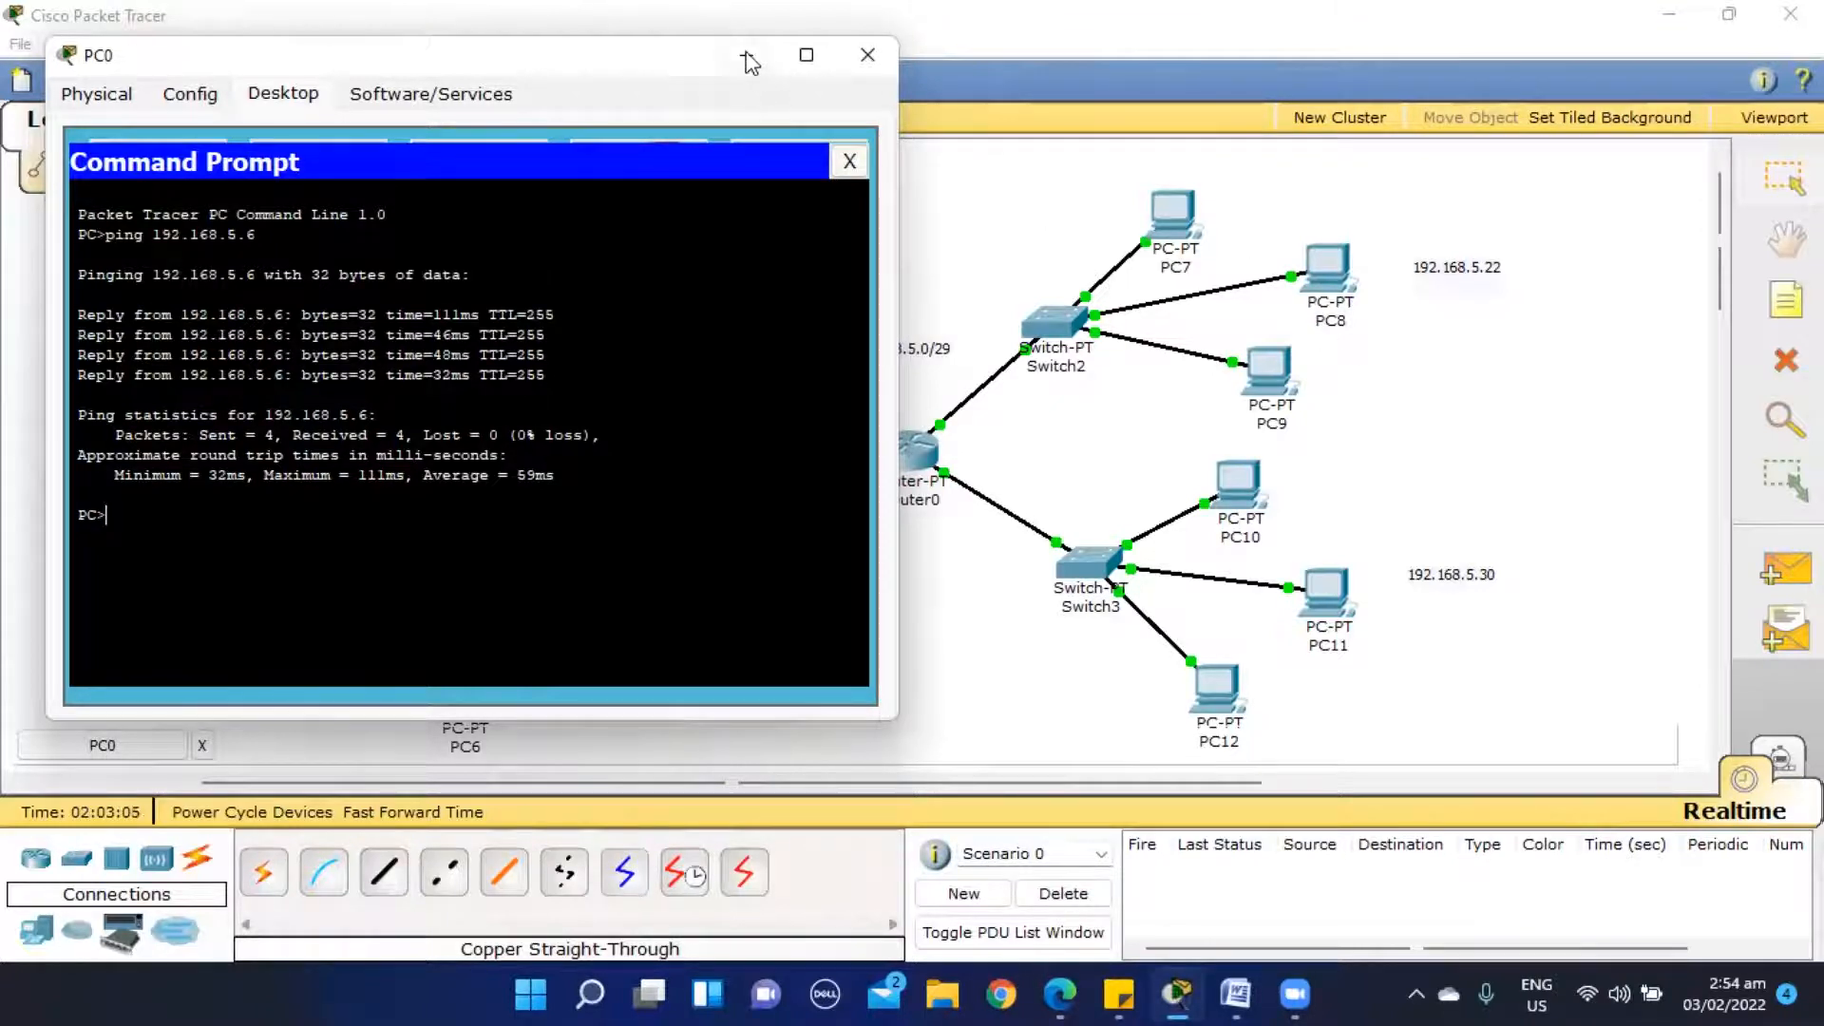
- Look up PC8's IP address in its IP configuration and close the device window
left_click(1338, 270)
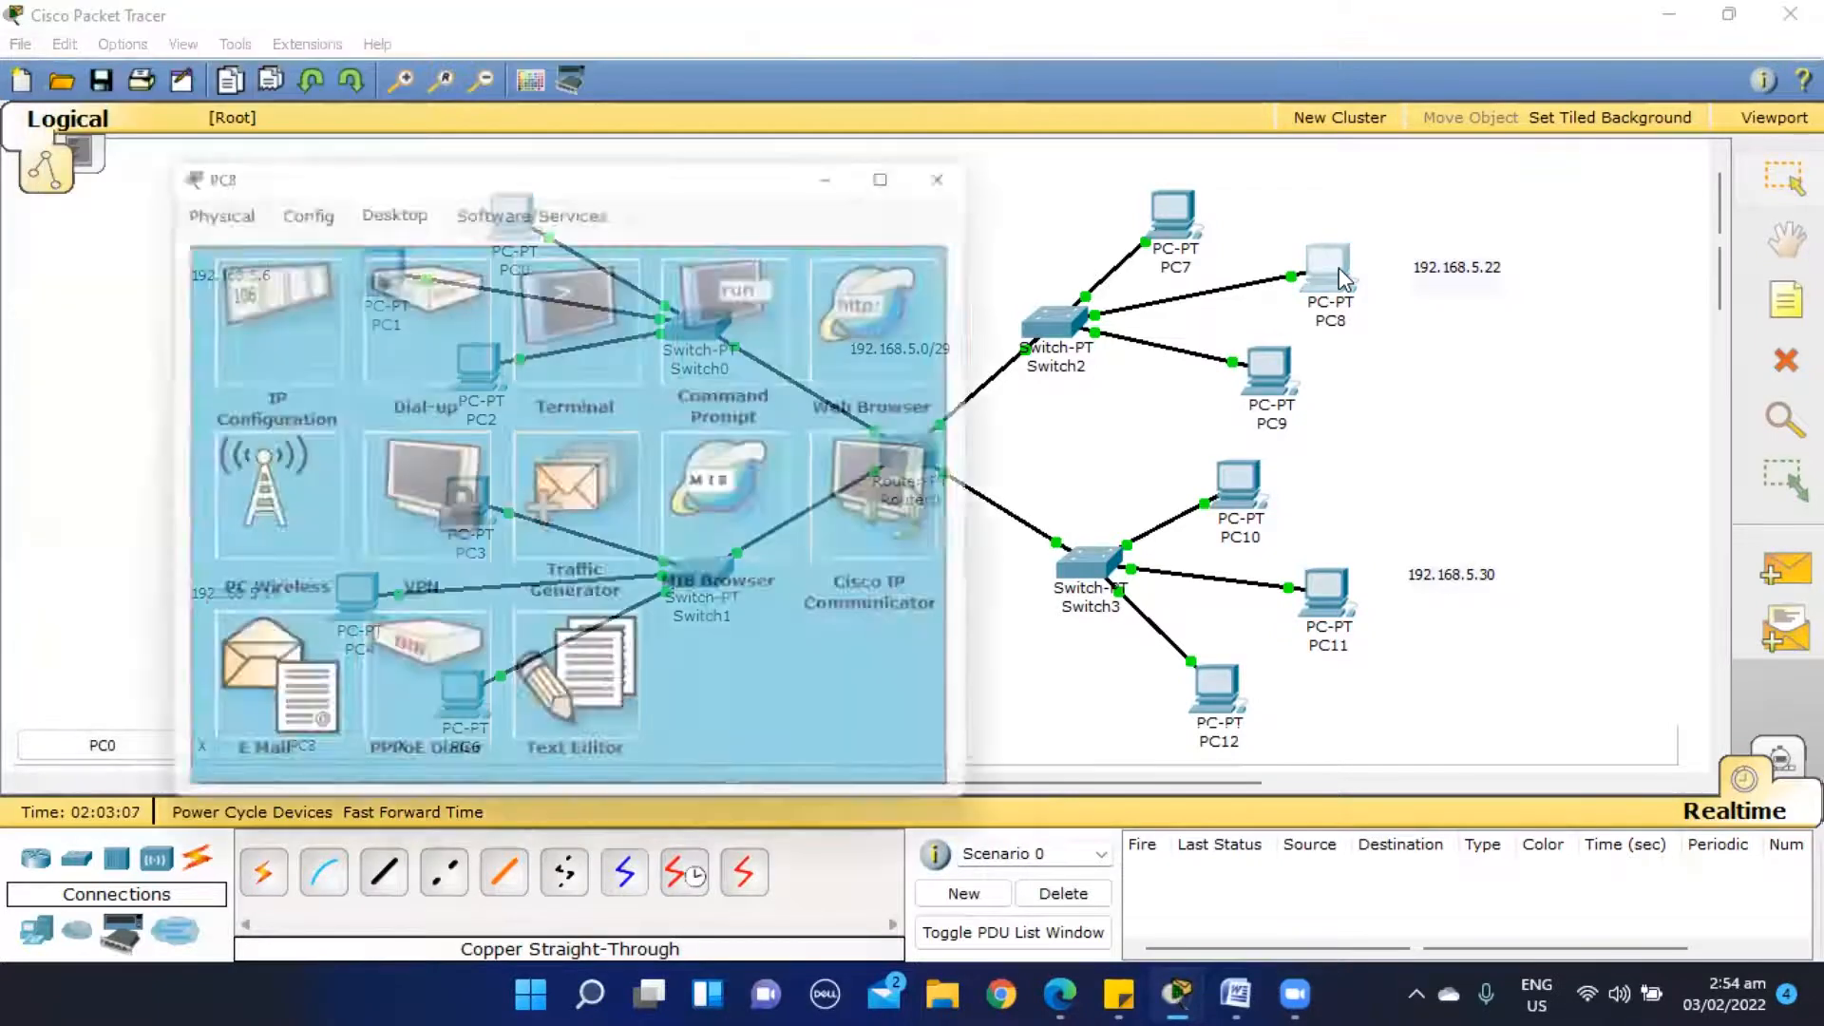
left_click(253, 287)
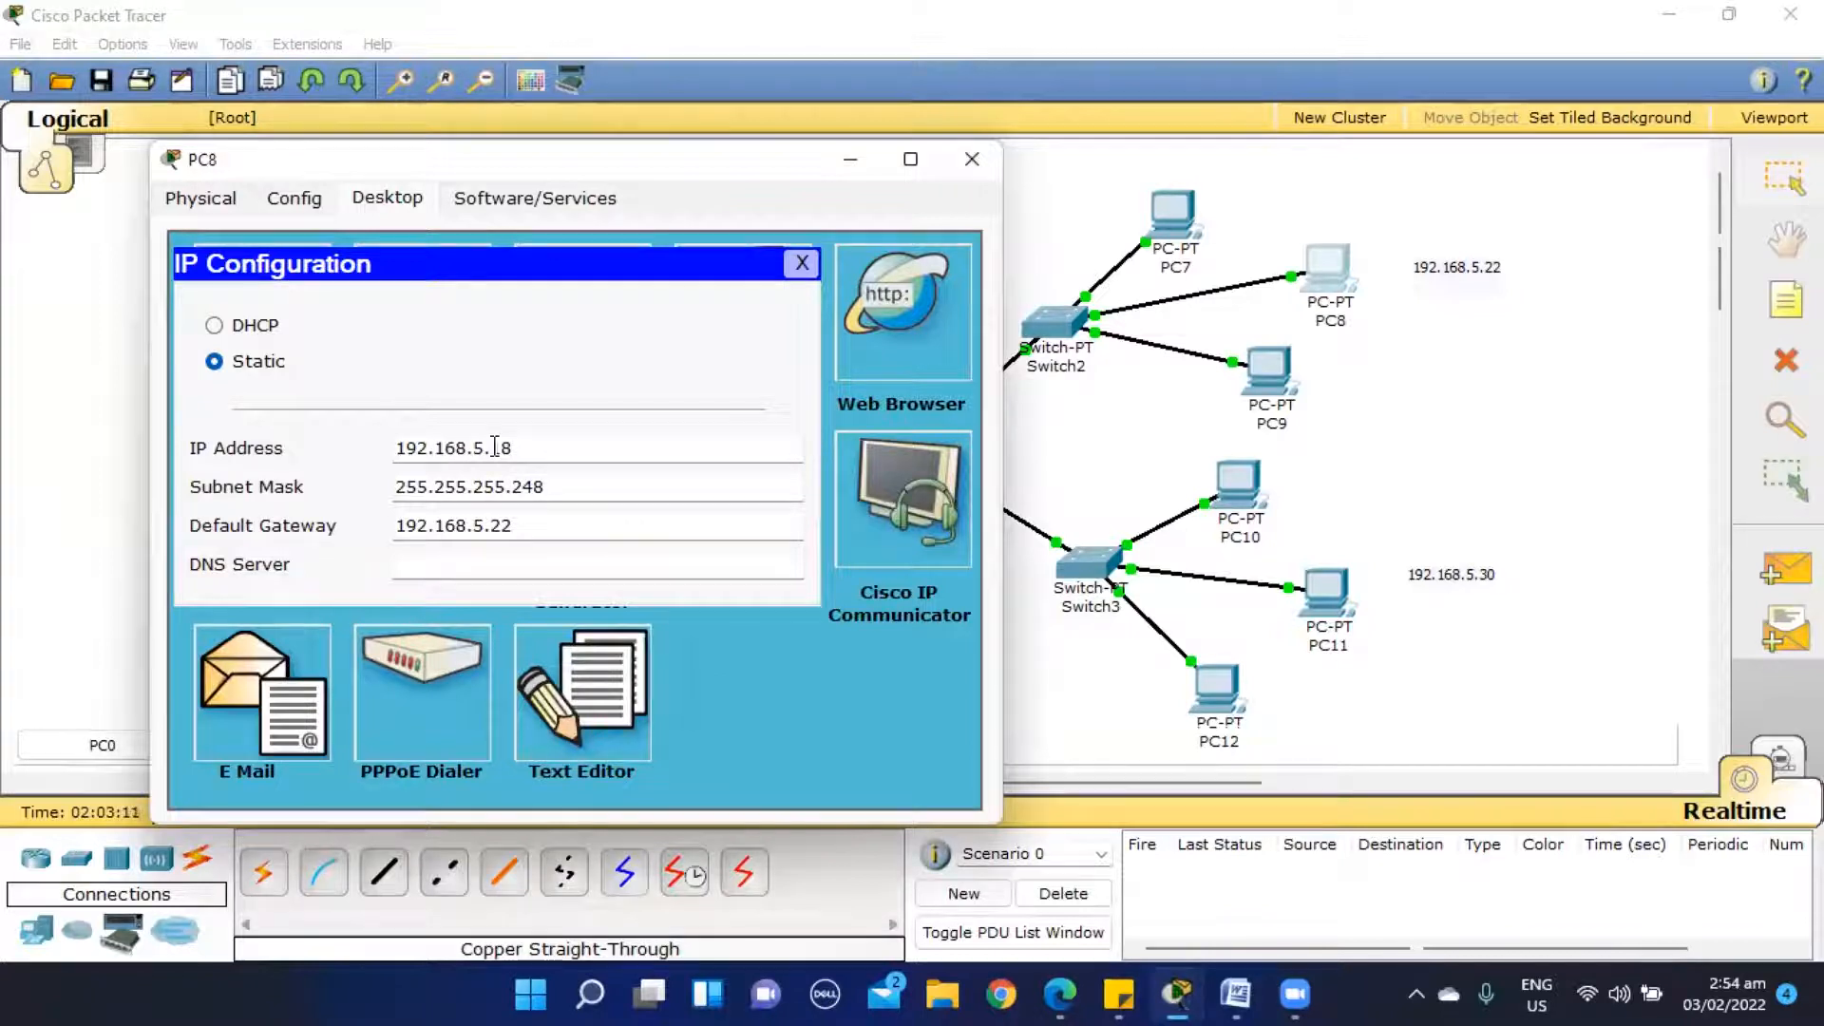
left_click(971, 159)
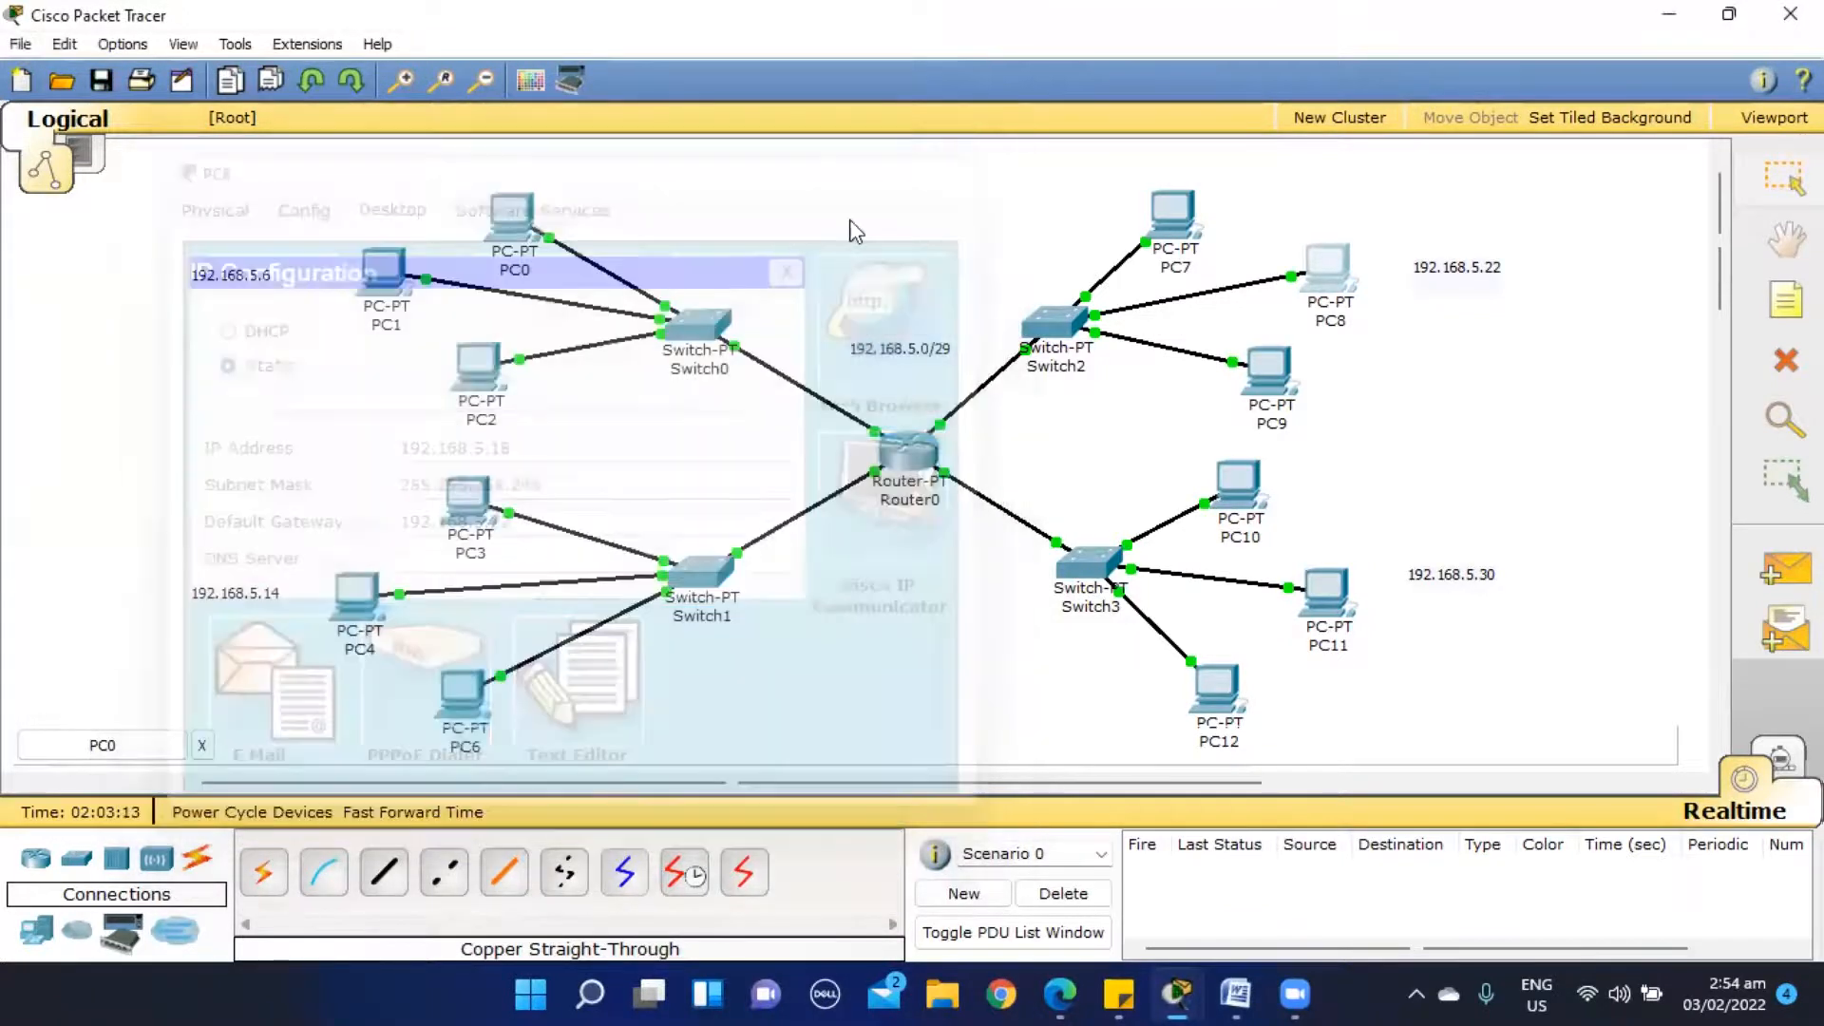
- Ping PC8 at 192.168.5.18 from PC0's Command Prompt
left_click(497, 214)
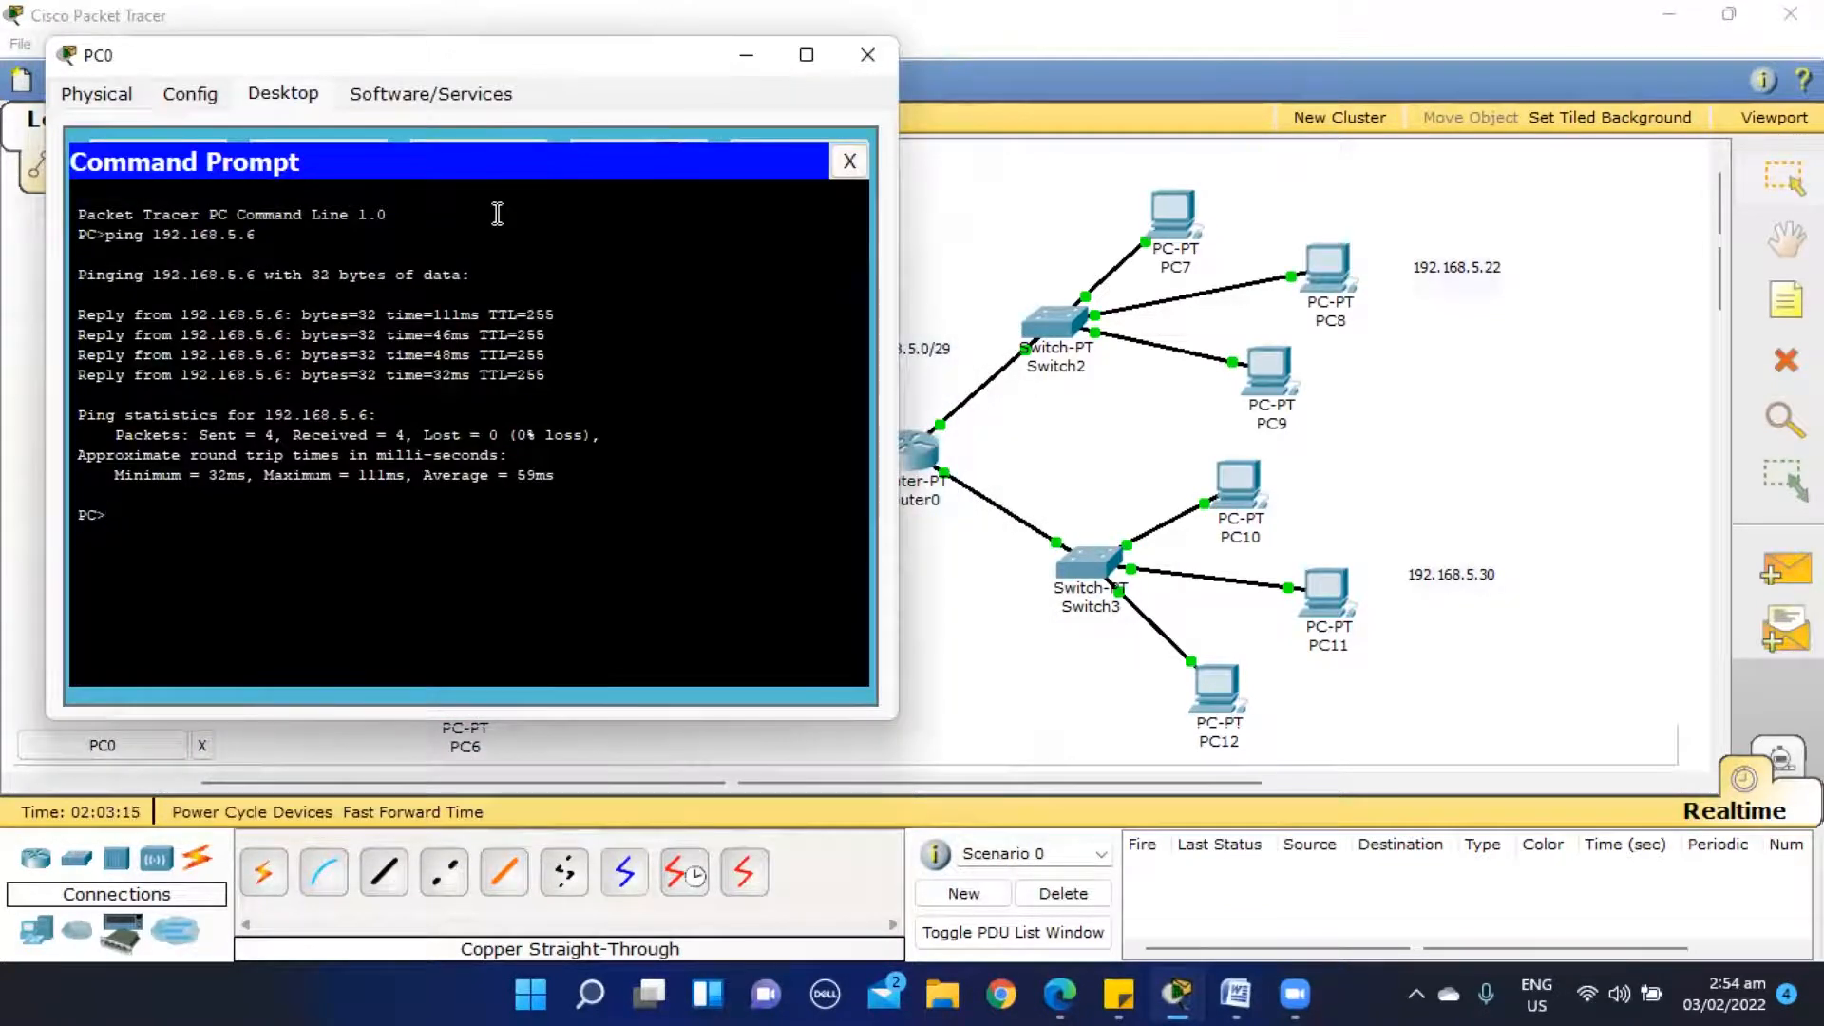
left_click(246, 505)
type("ping 192.168.5.18")
key("Return")
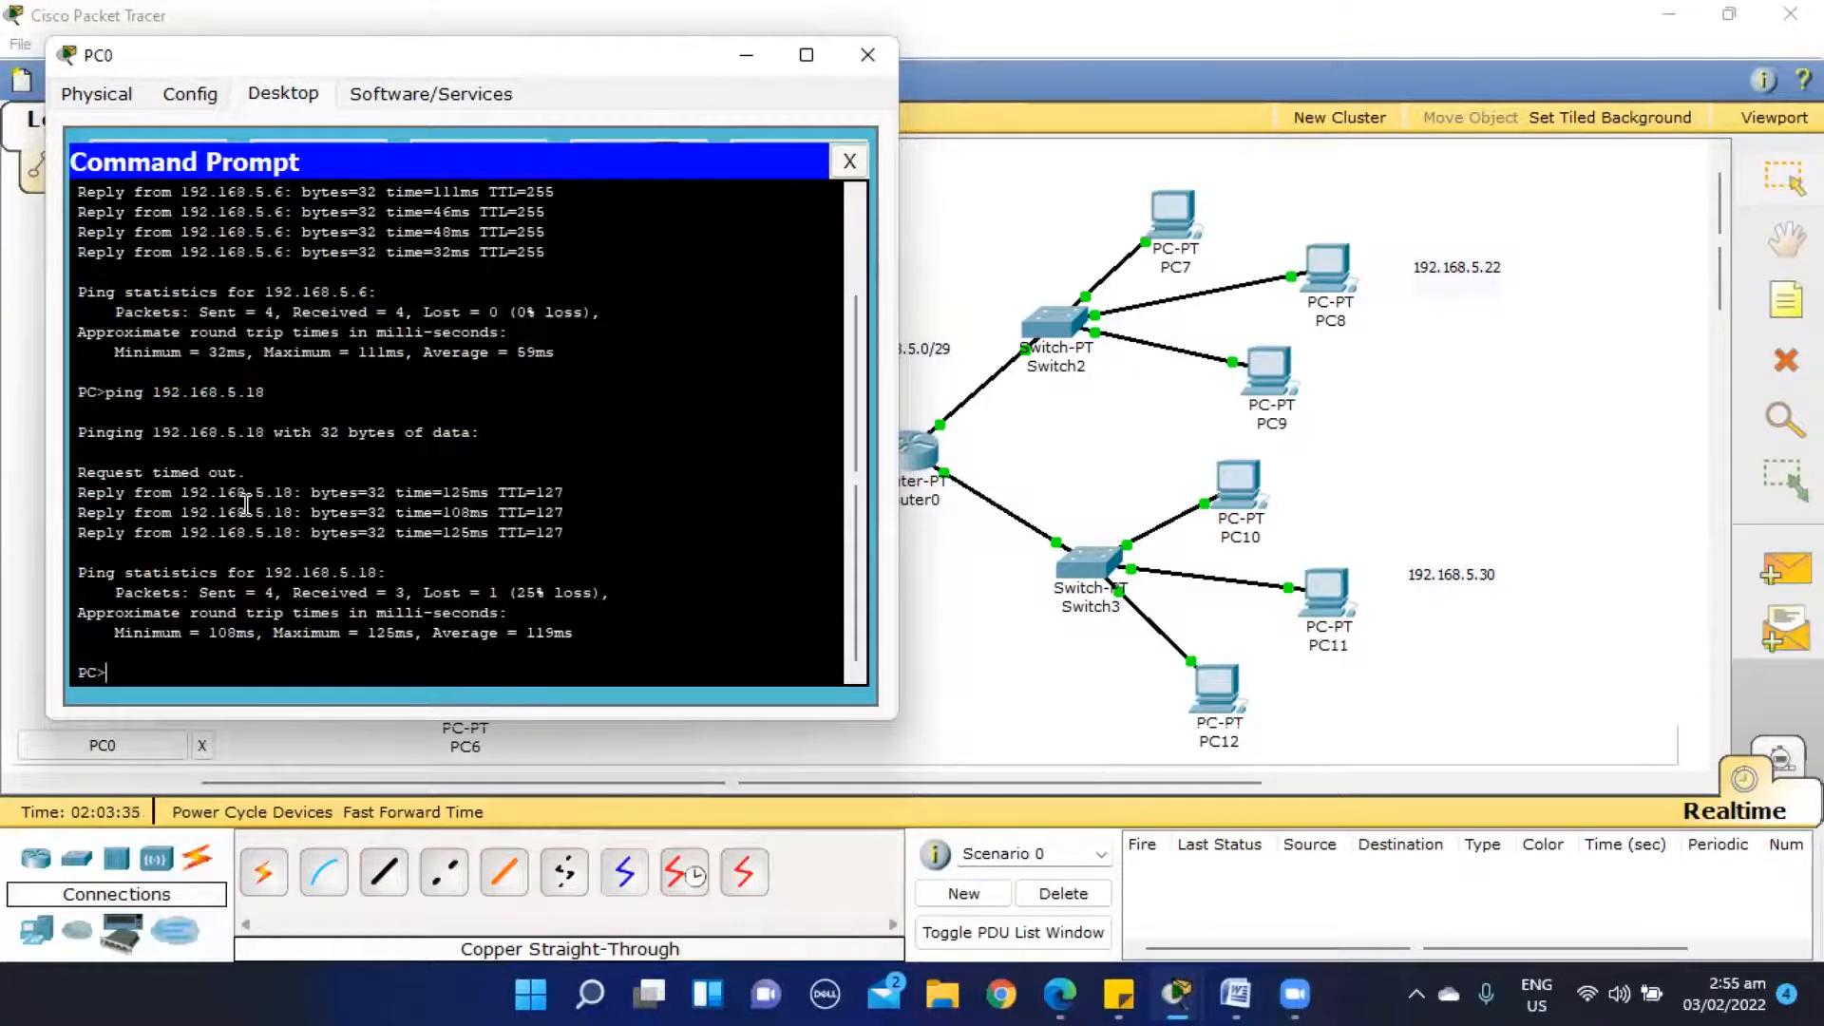
- Repeat the ping to 192.168.5.18 from PC0, then close its Command Prompt and device window
key("Up")
key("Return")
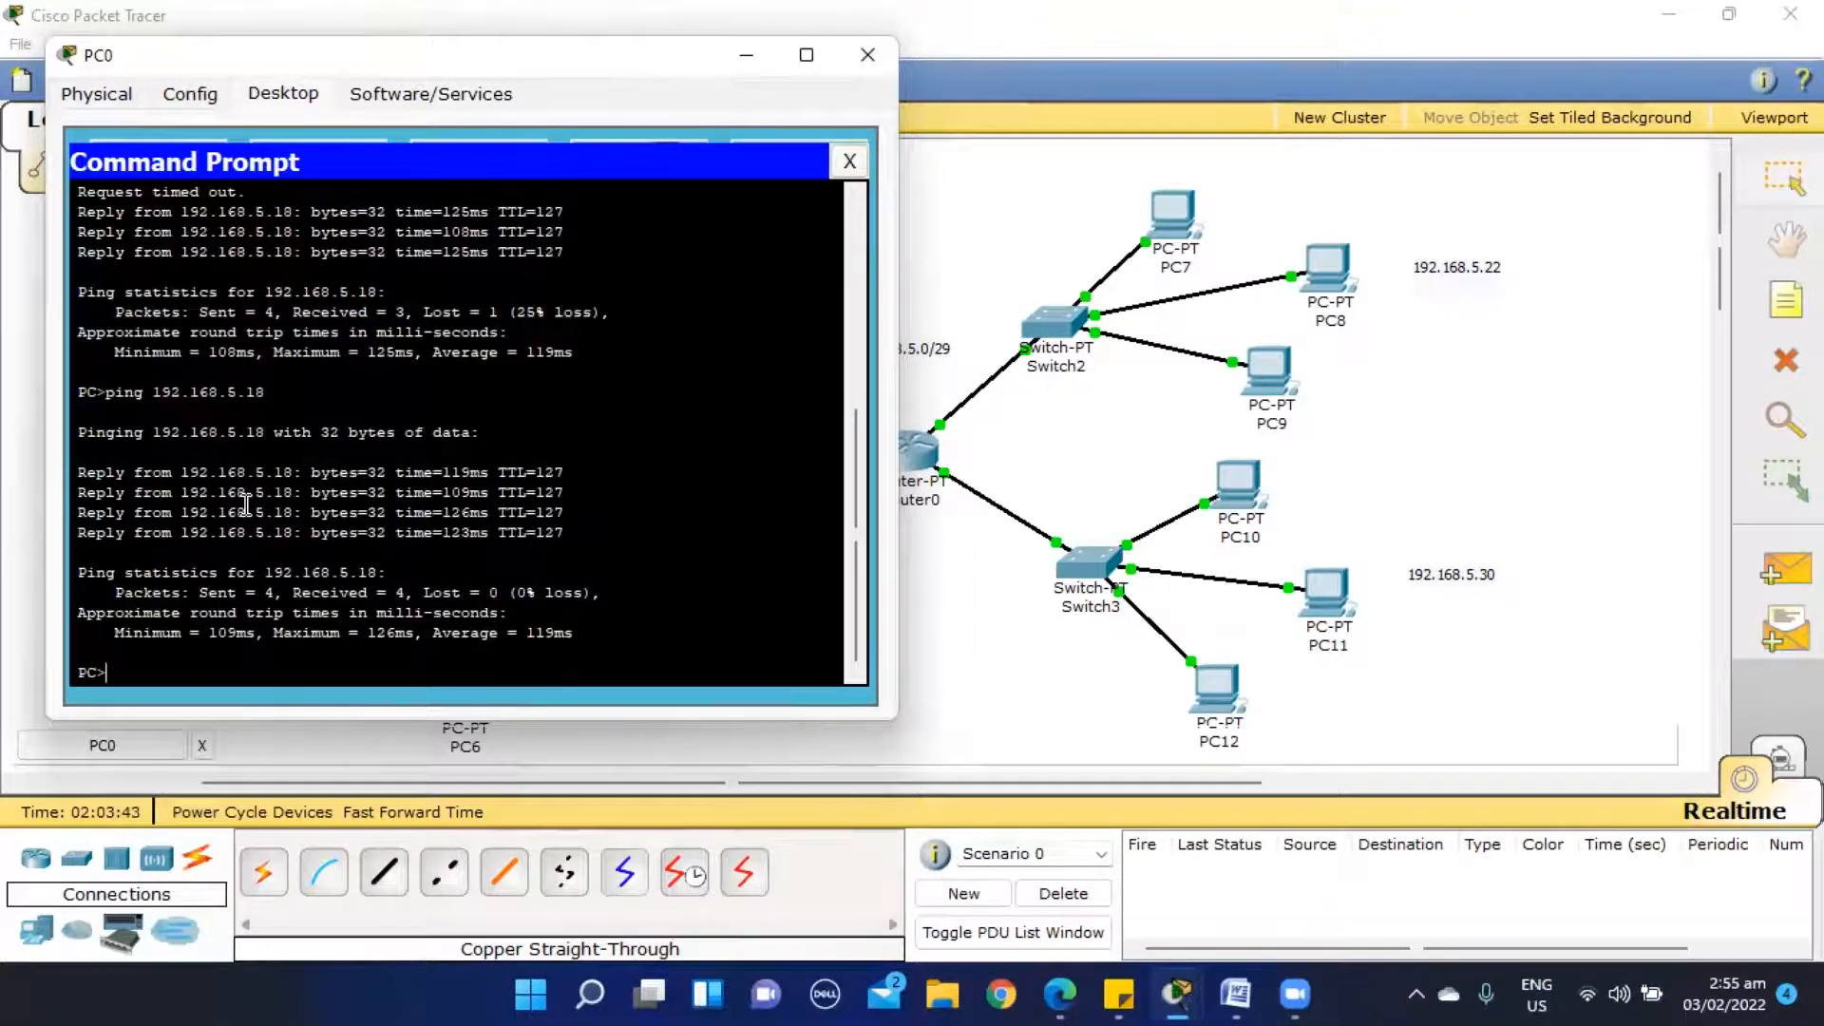
left_click(850, 162)
left_click(866, 54)
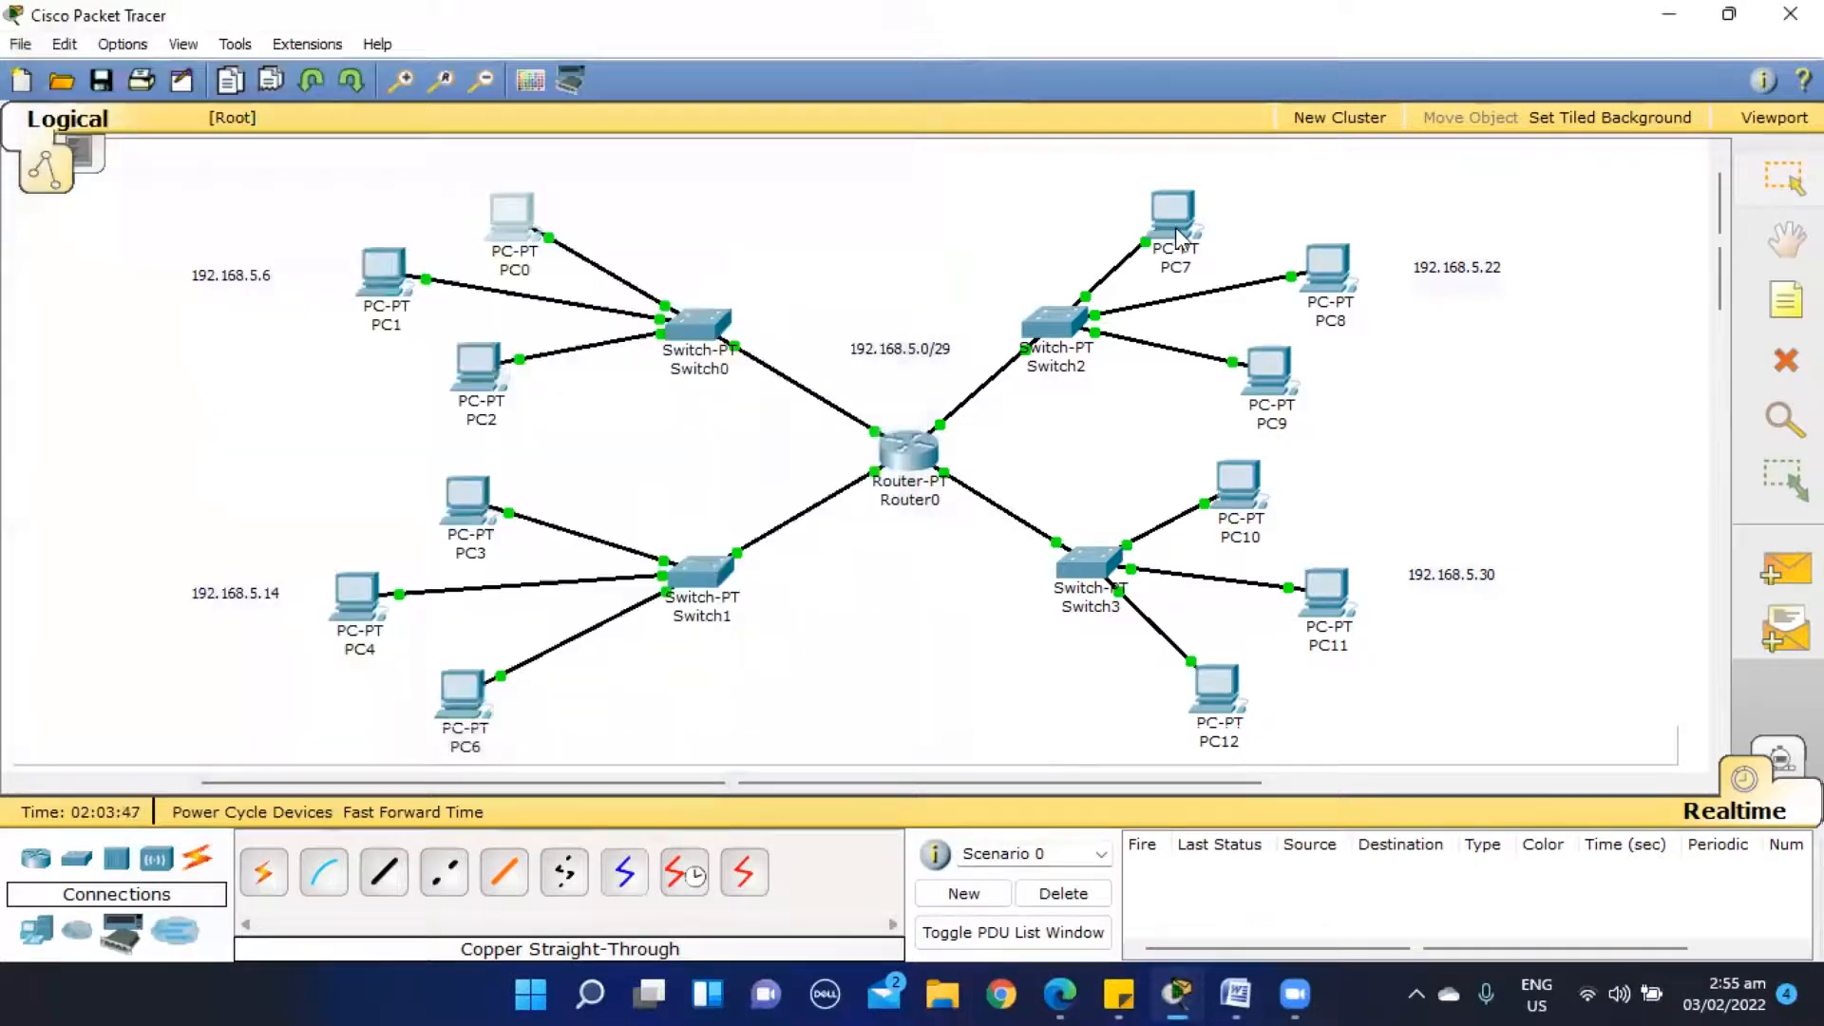
left_click(1330, 271)
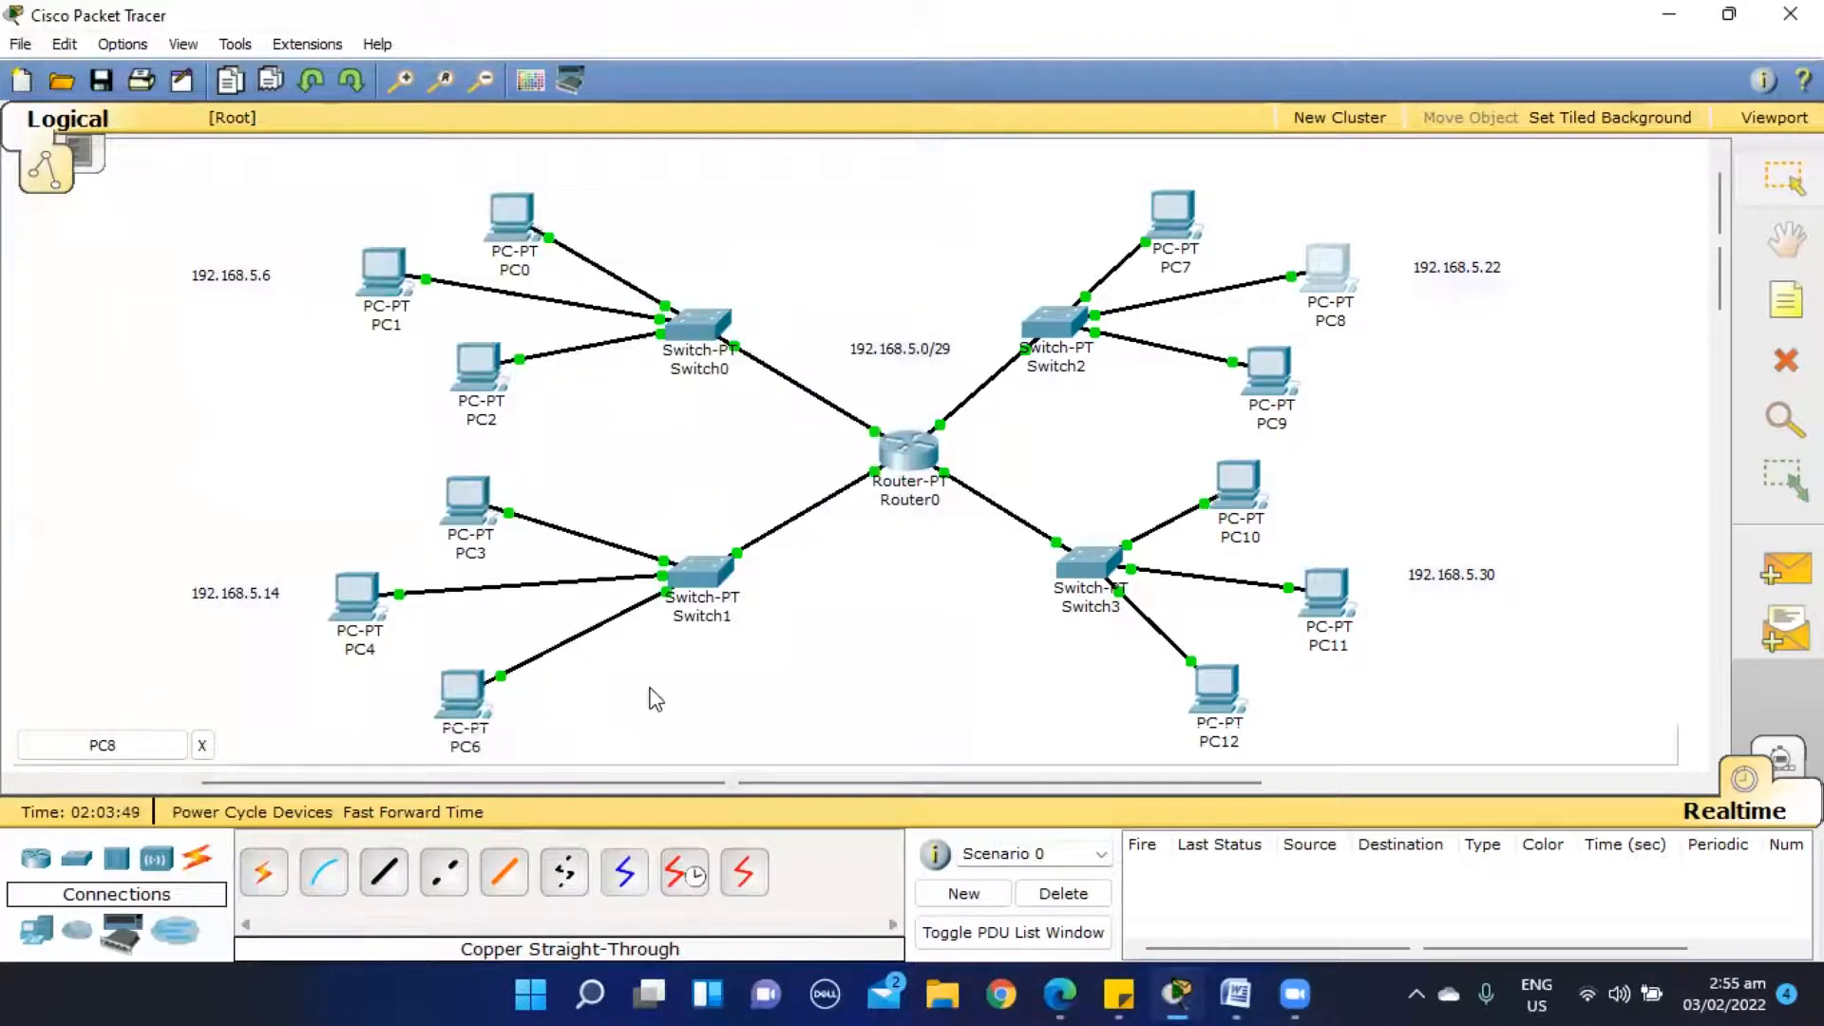
mouse_move(1176, 993)
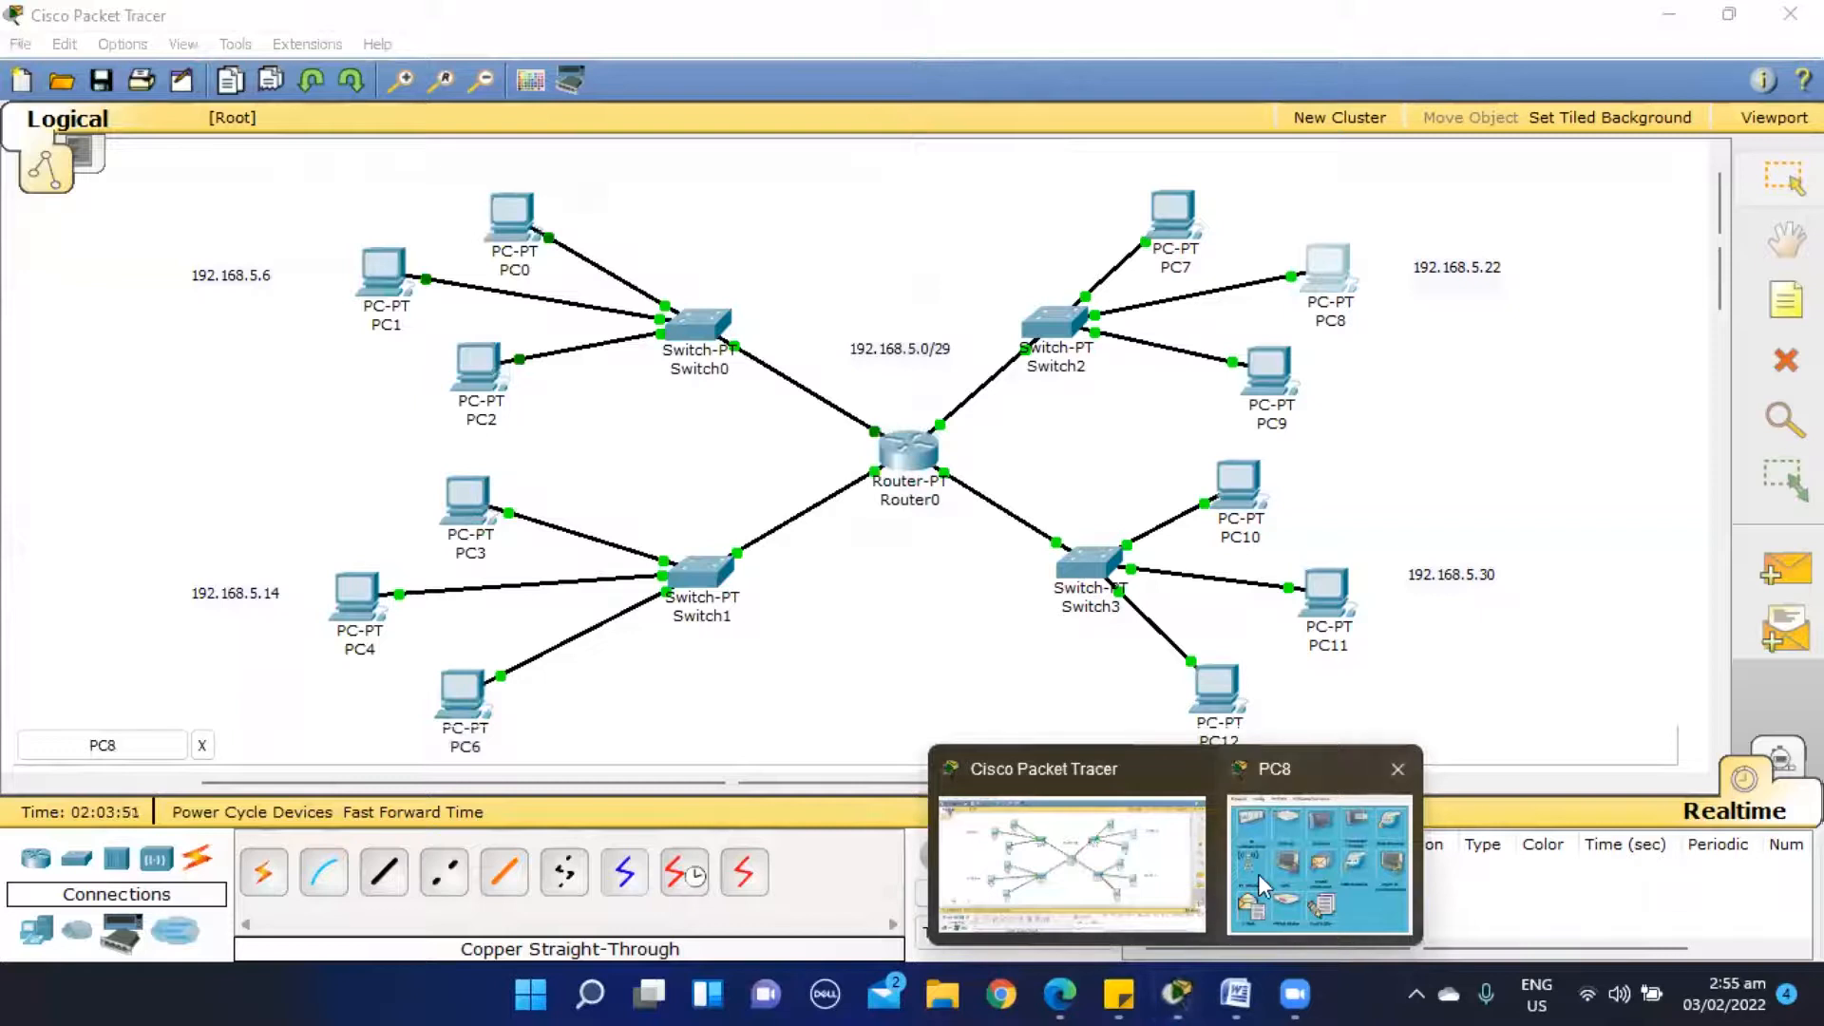
left_click(1258, 874)
left_click(681, 249)
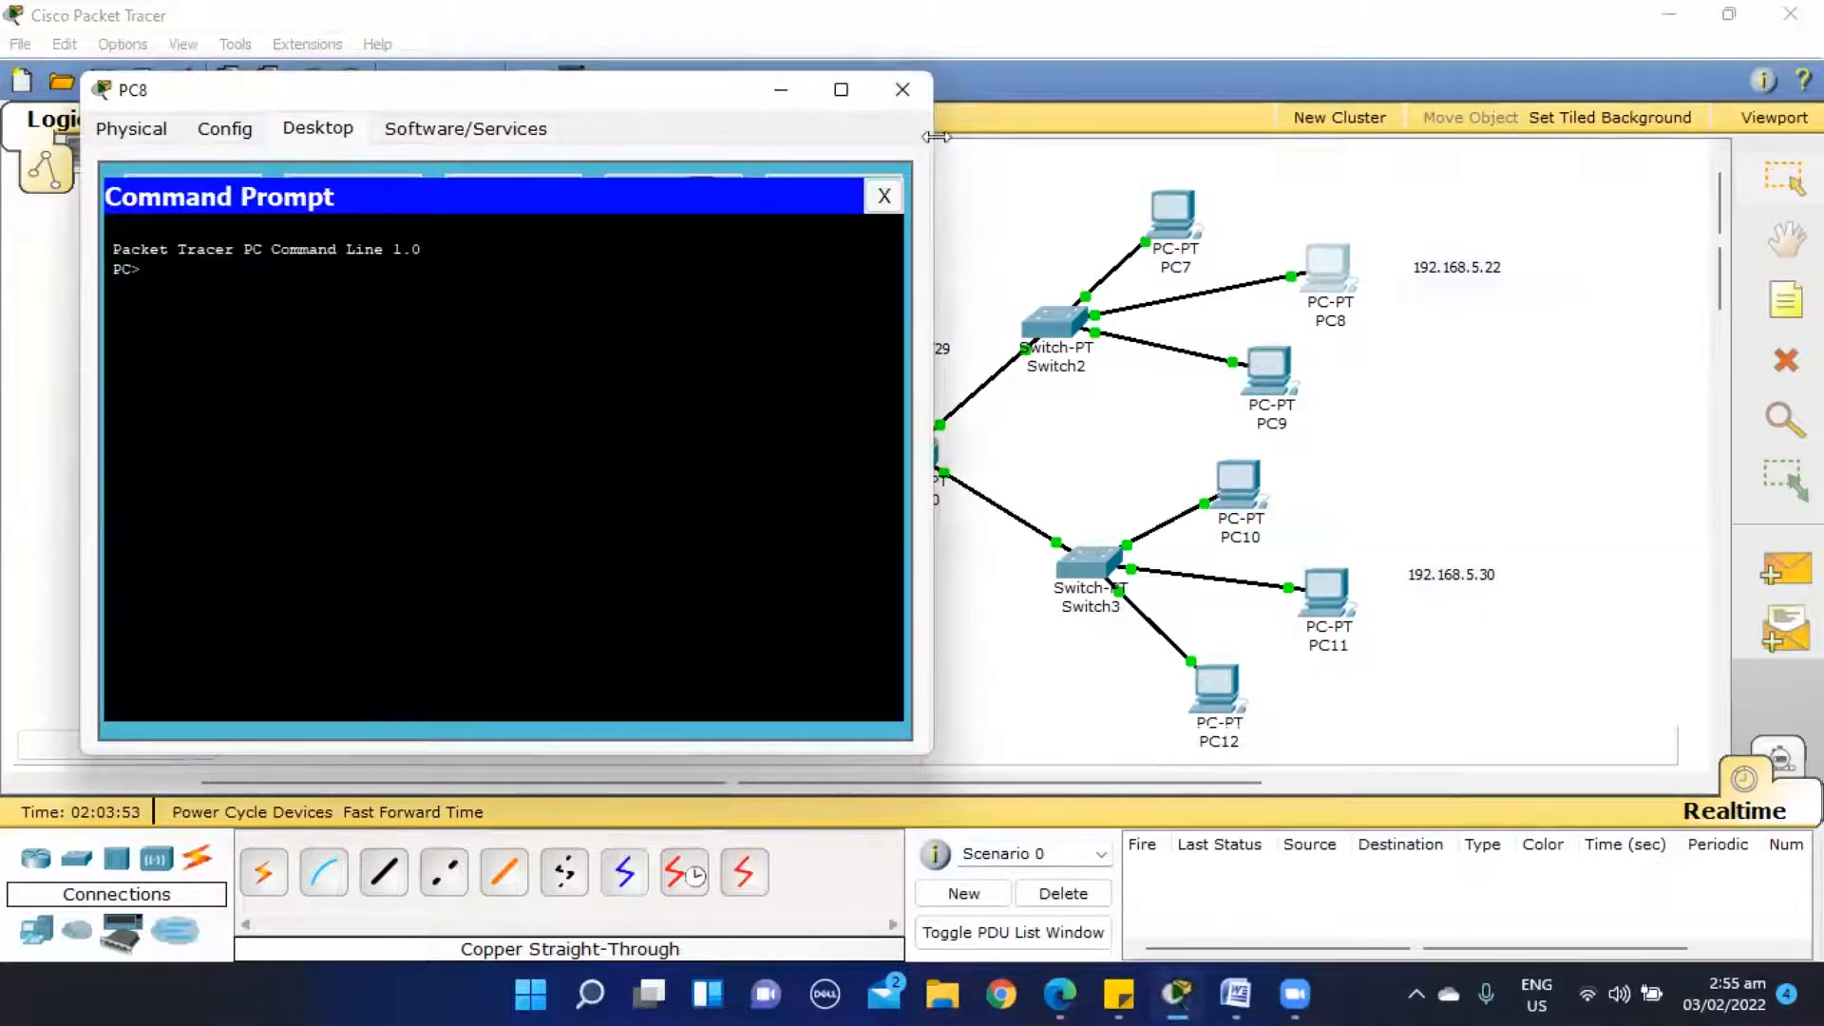
left_click(899, 93)
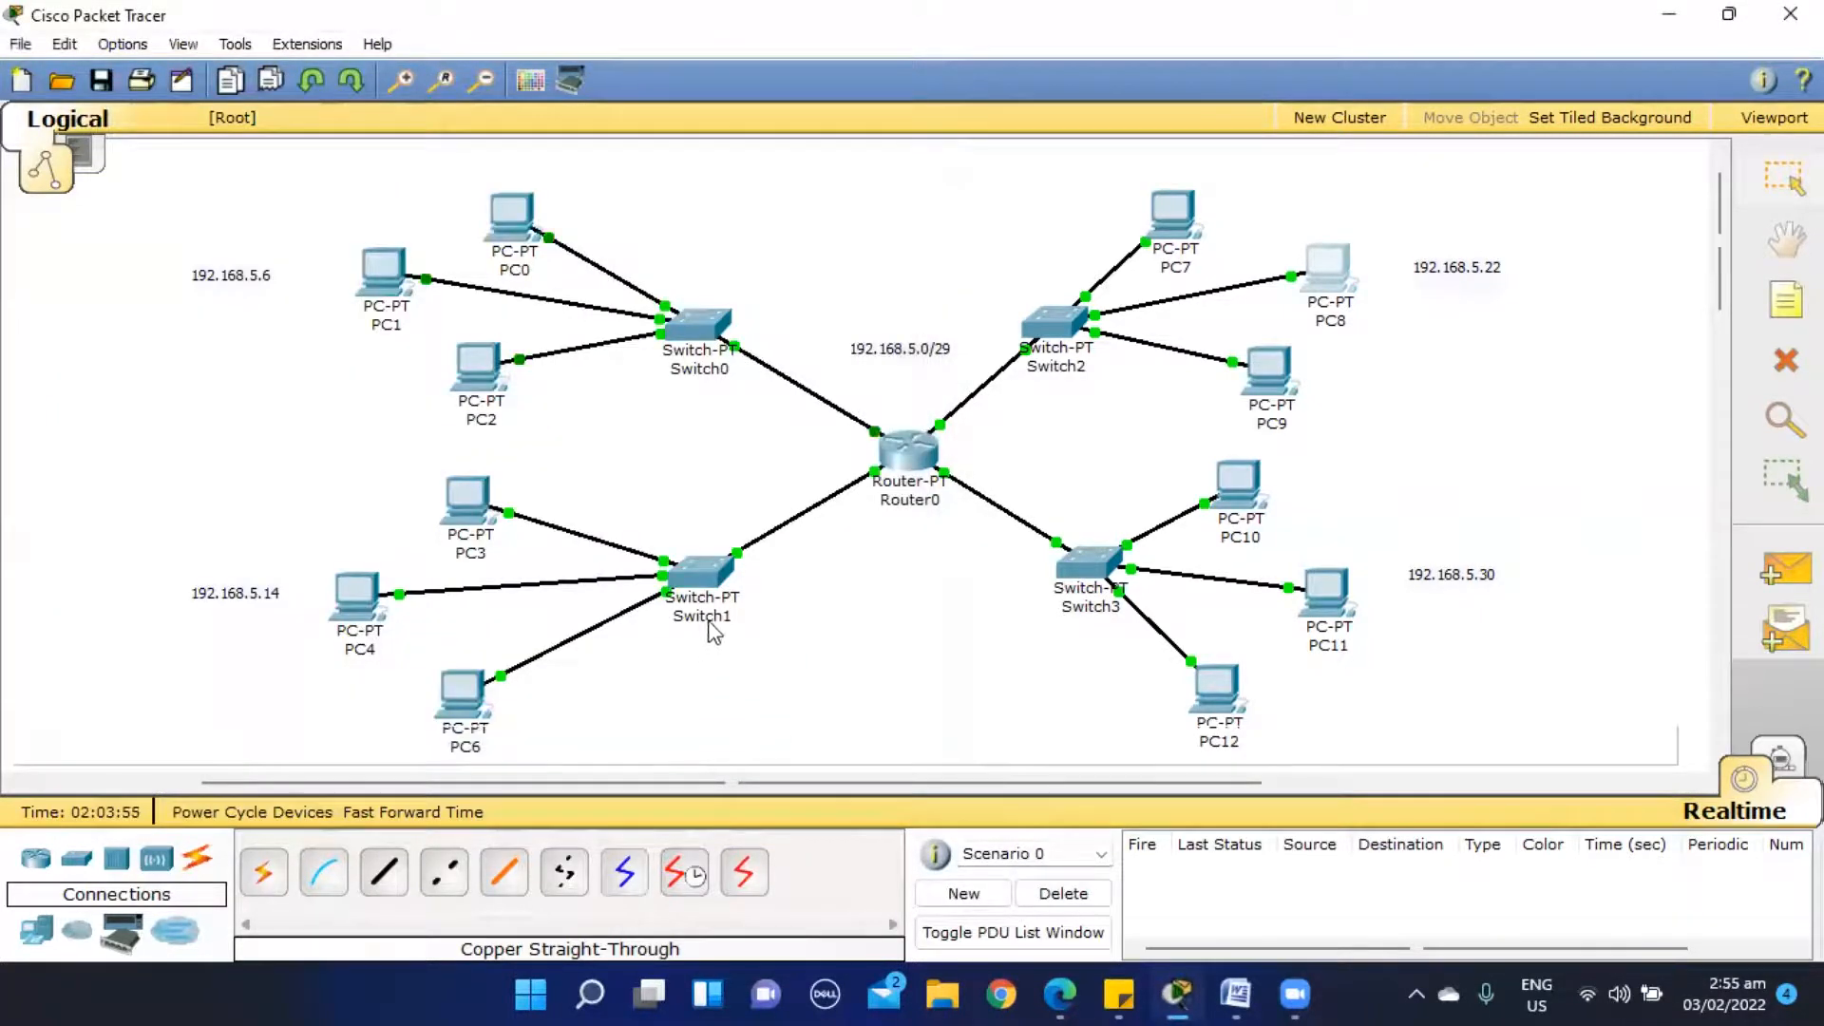
- Look up PC6's IP address in its IP configuration and close the device window
left_click(466, 698)
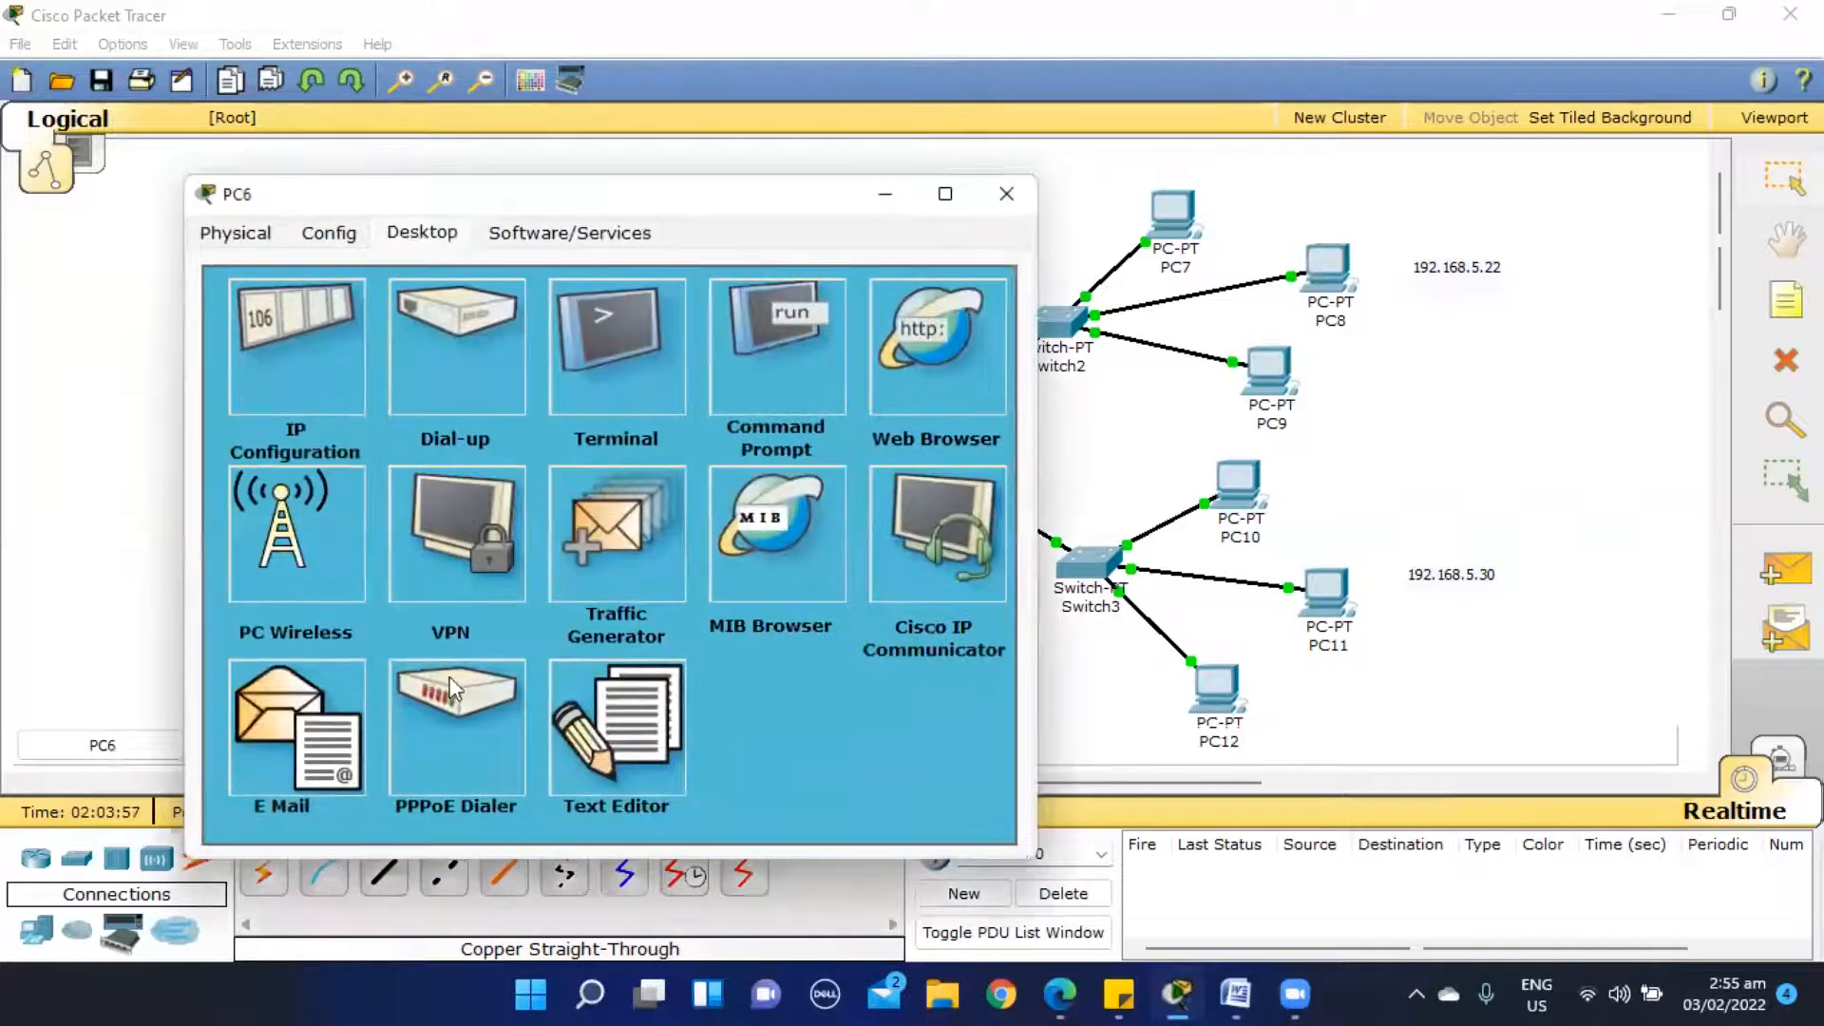
left_click(300, 356)
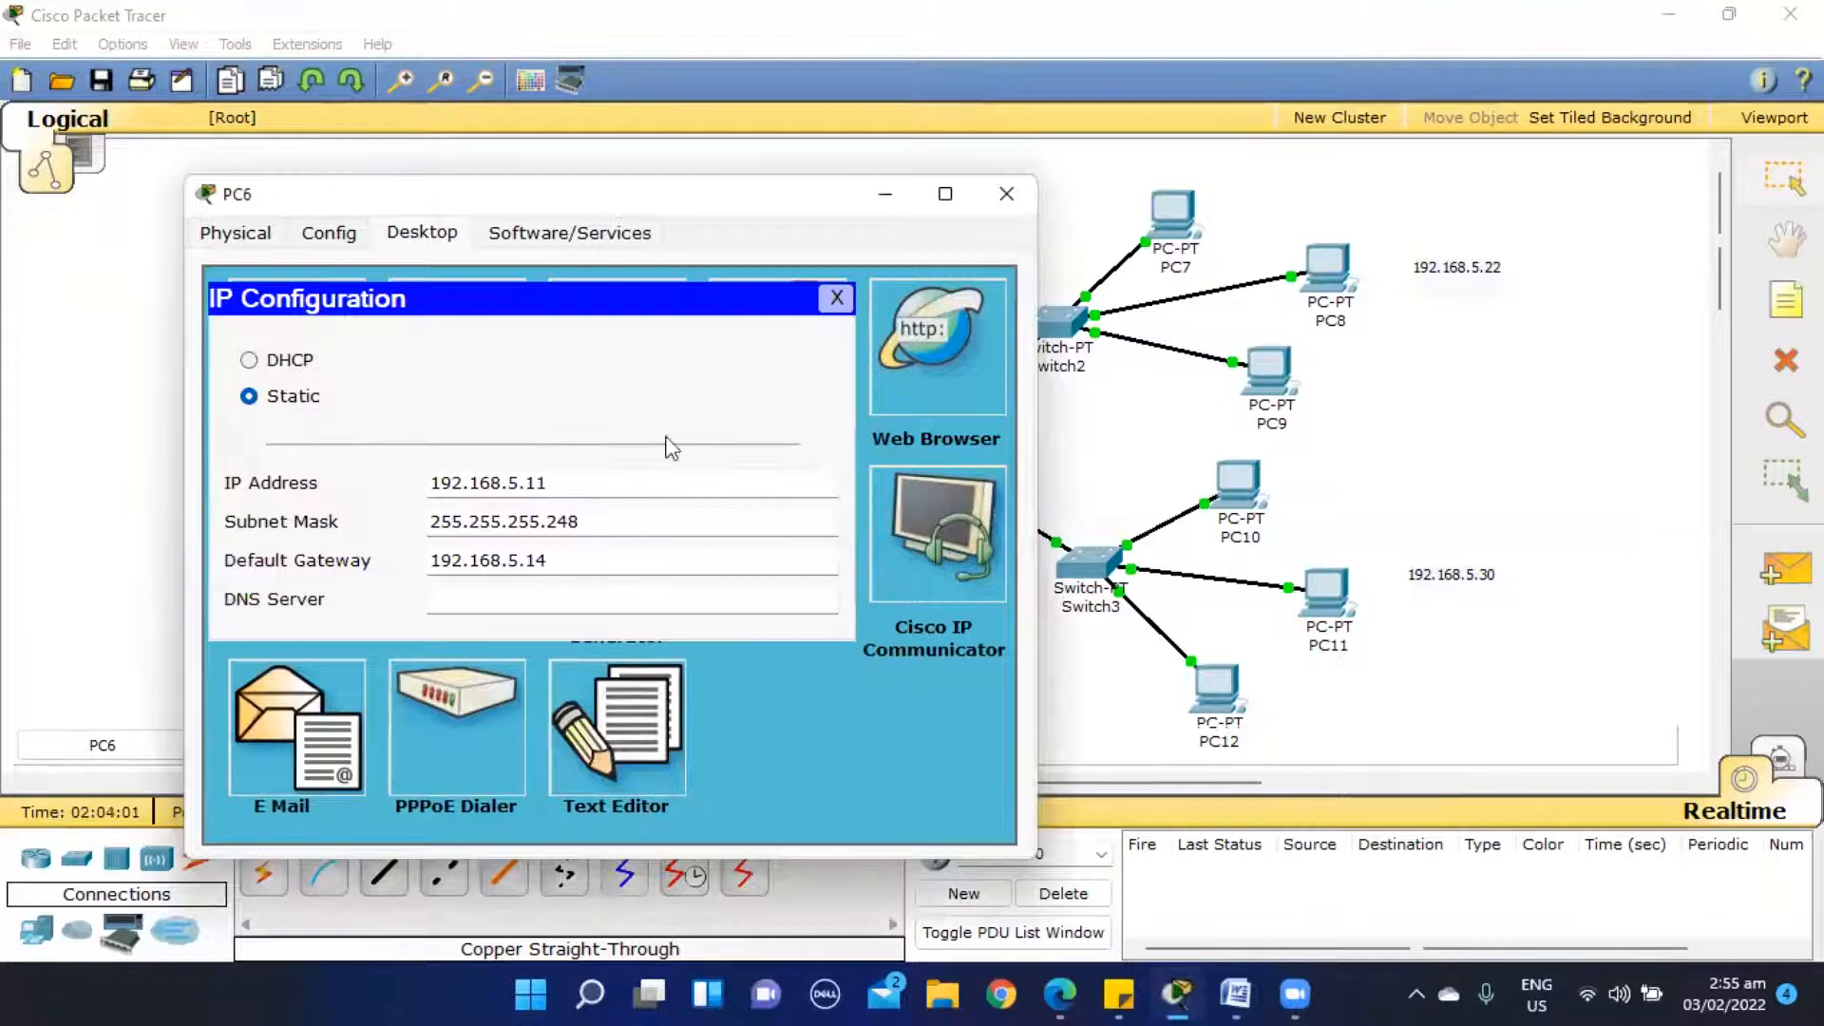
left_click(838, 298)
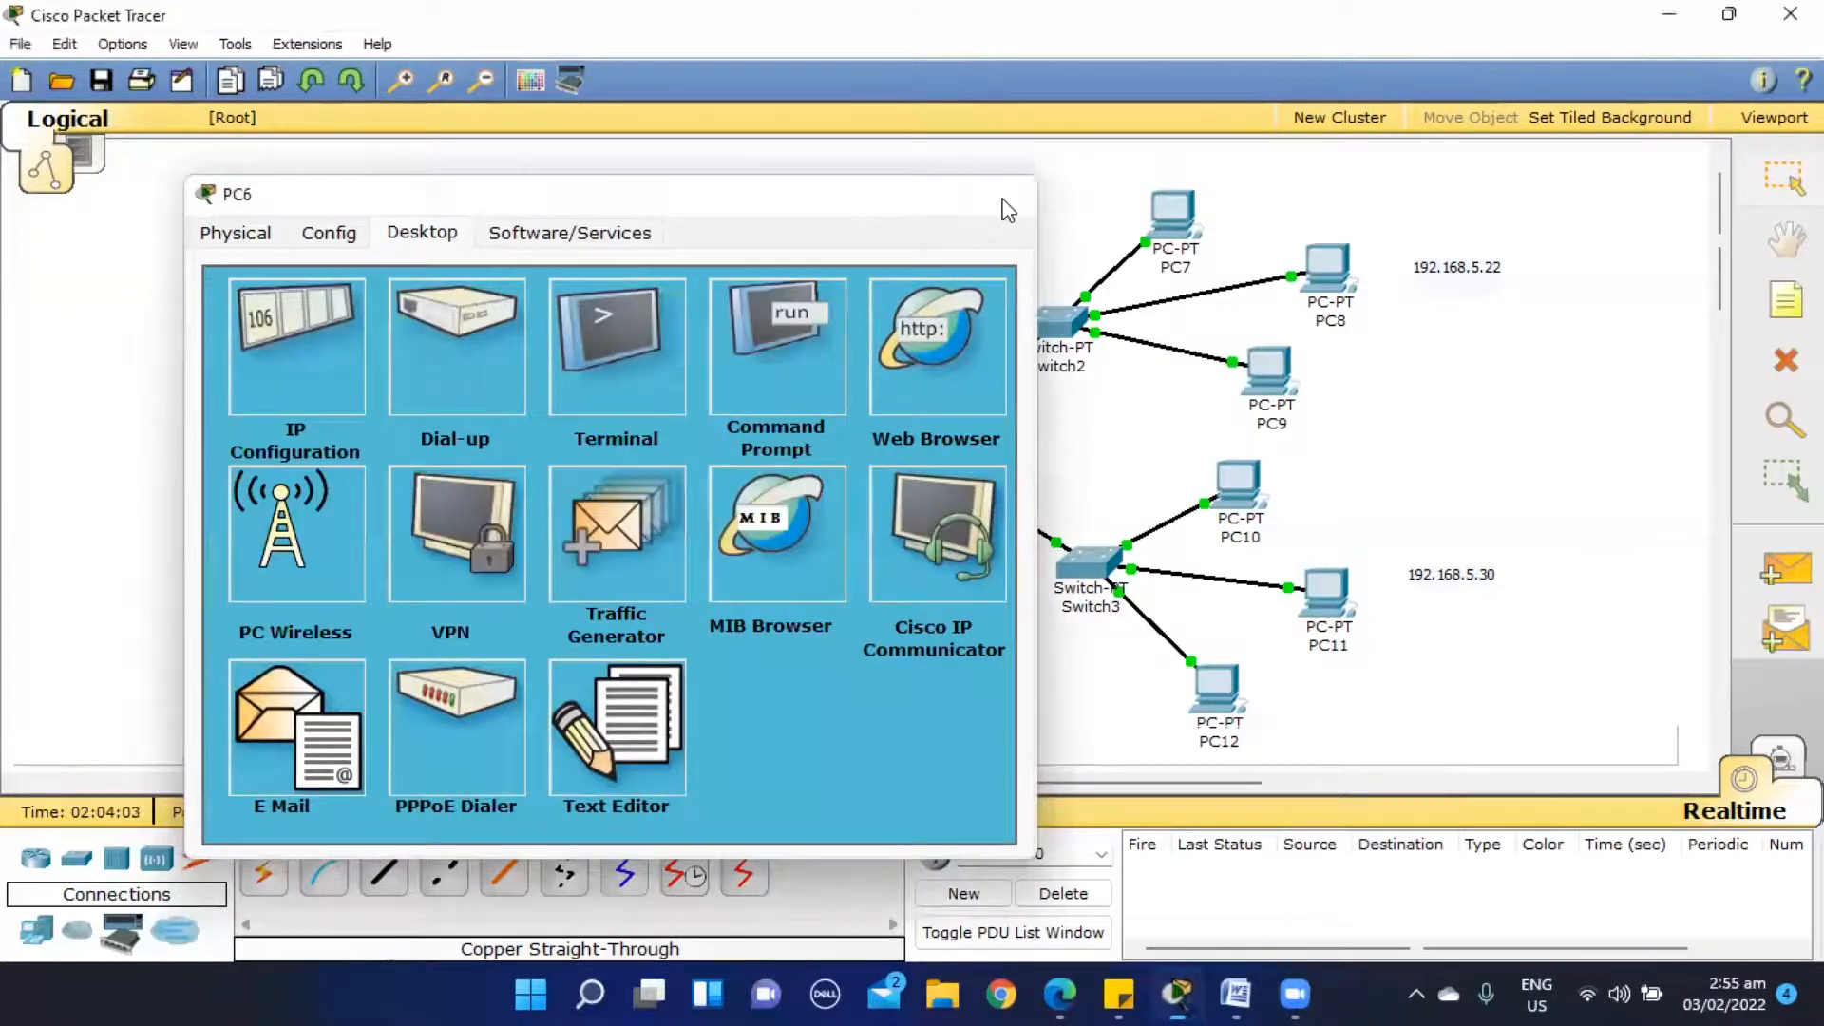
left_click(1007, 194)
- Ping PC6 at 192.168.5.11 from PC8's Command Prompt, then close the prompt and PC8's window
left_click(1327, 268)
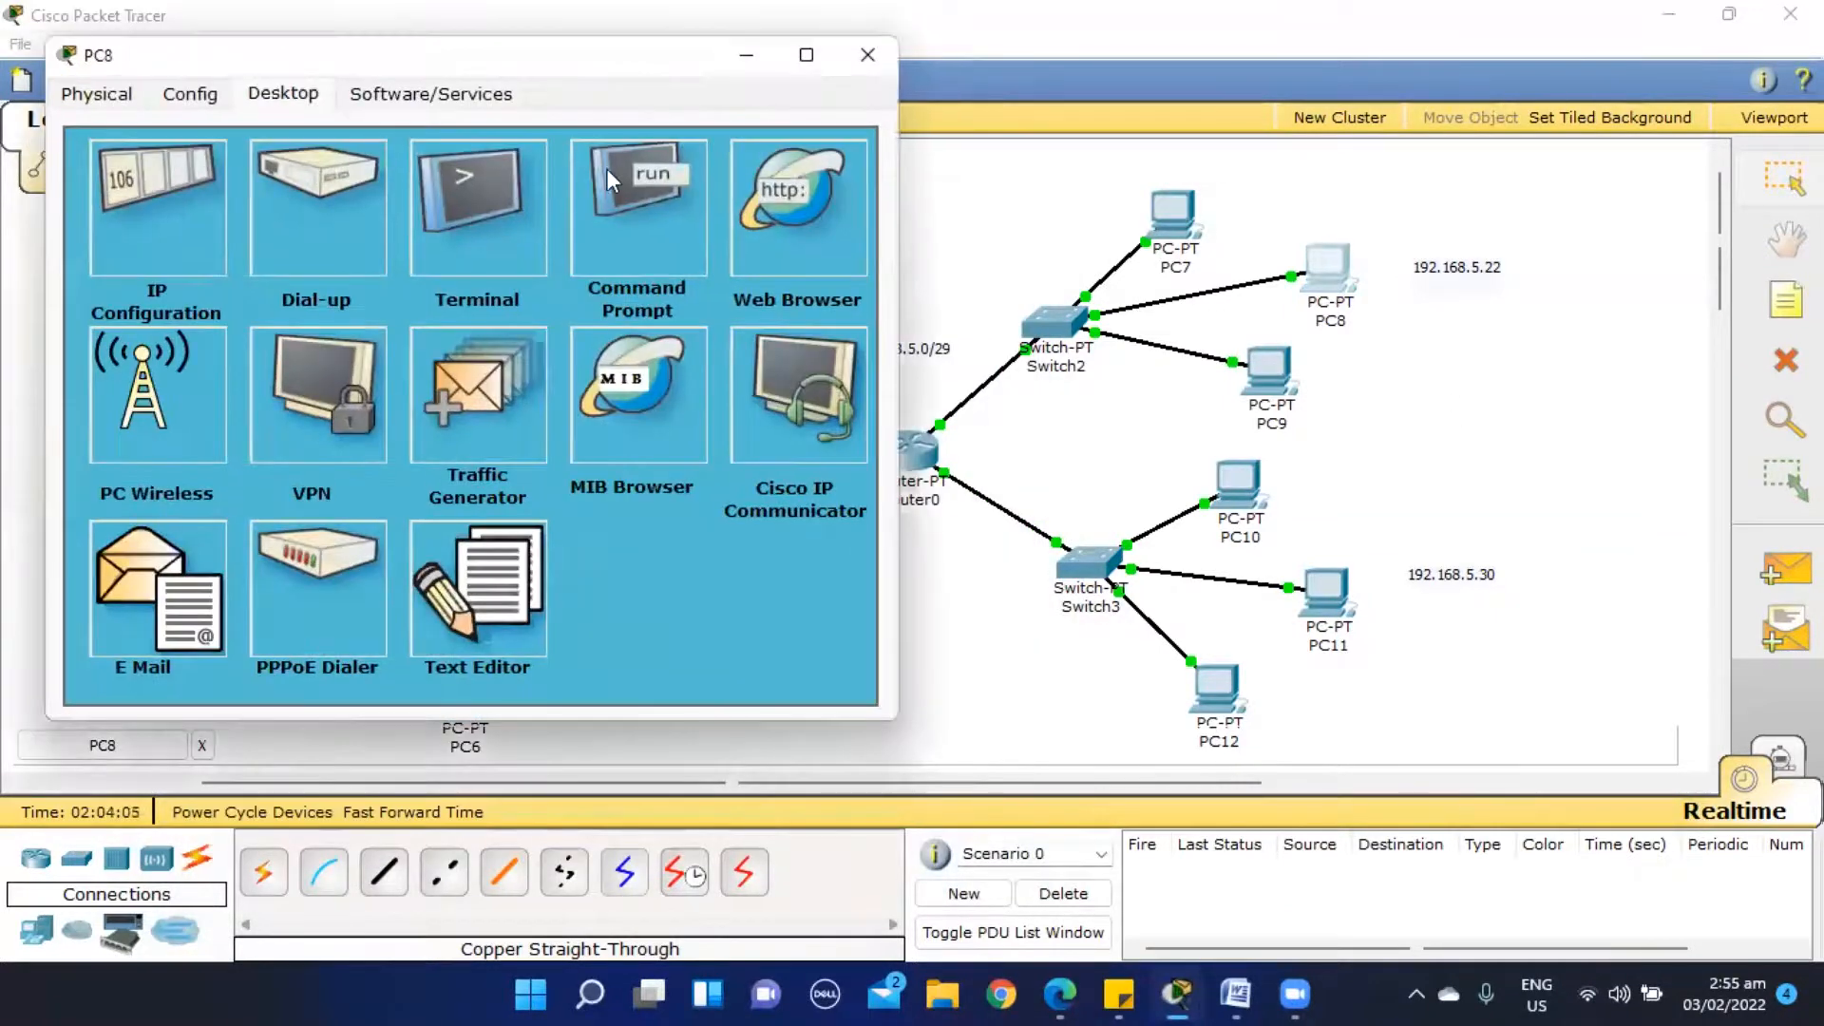
left_click(606, 177)
type("pi")
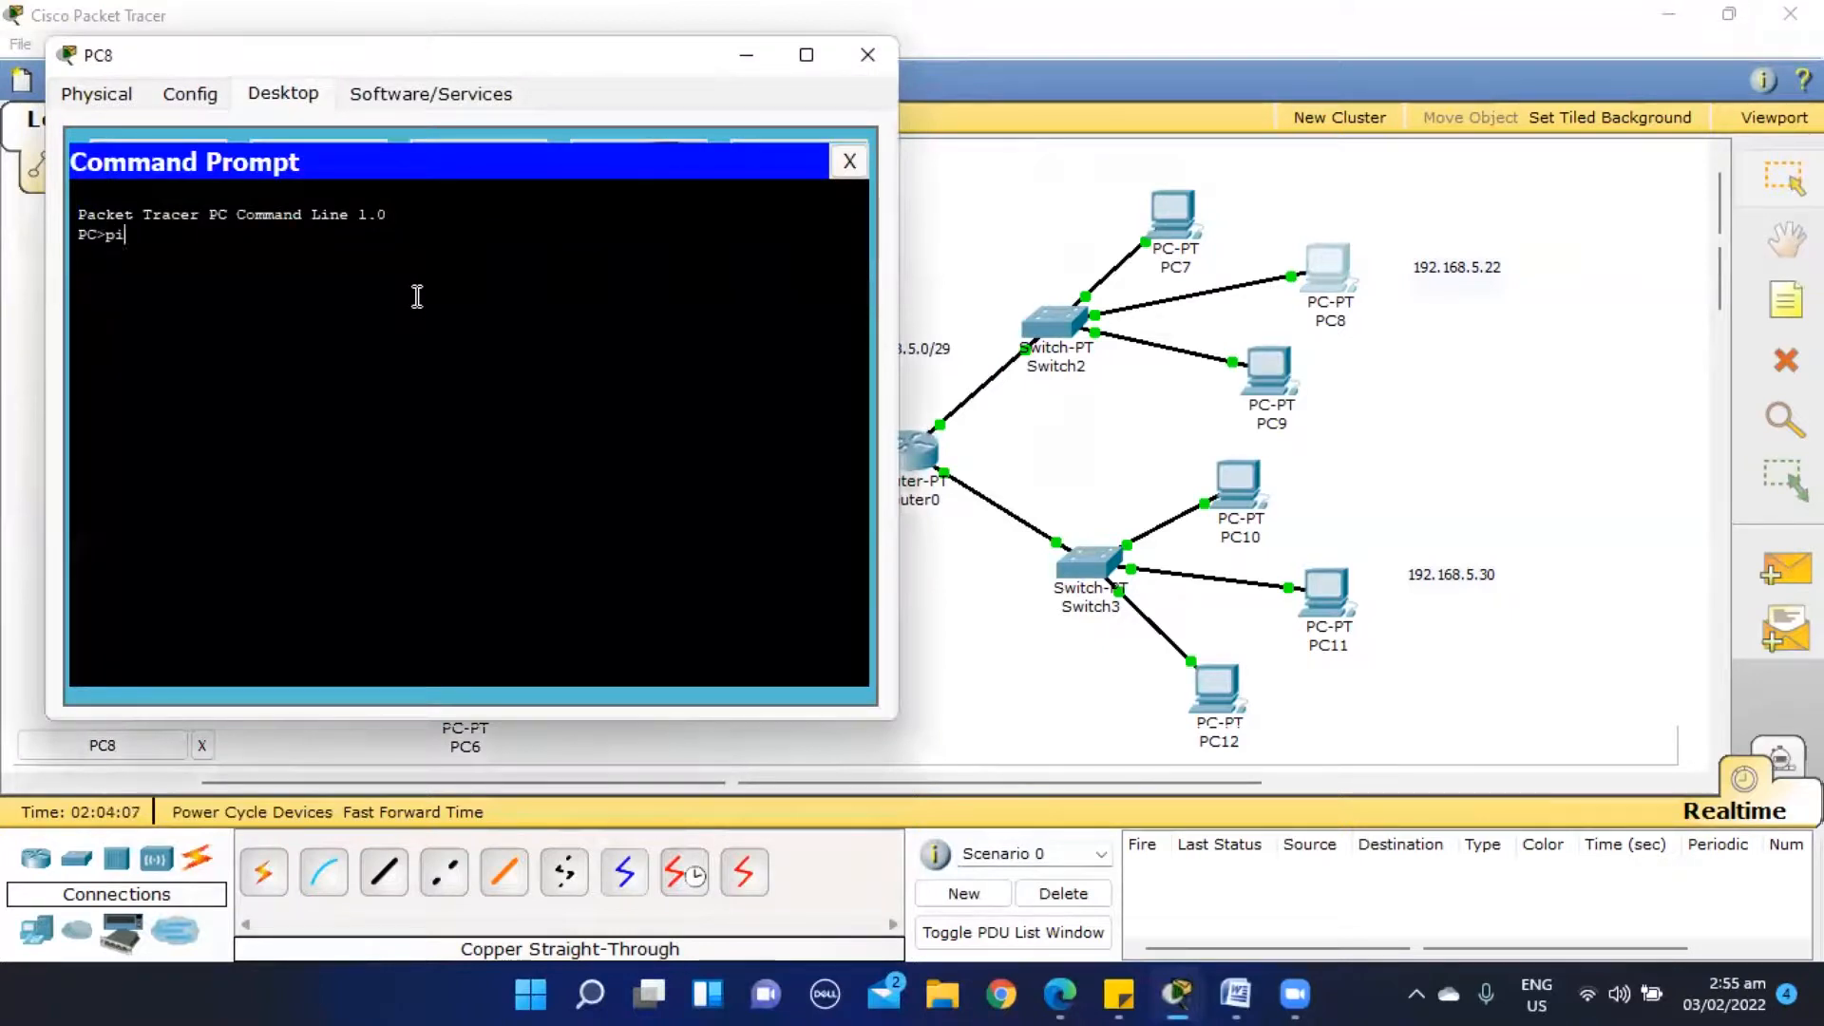
type("ng 192.168.5.11")
key("Return")
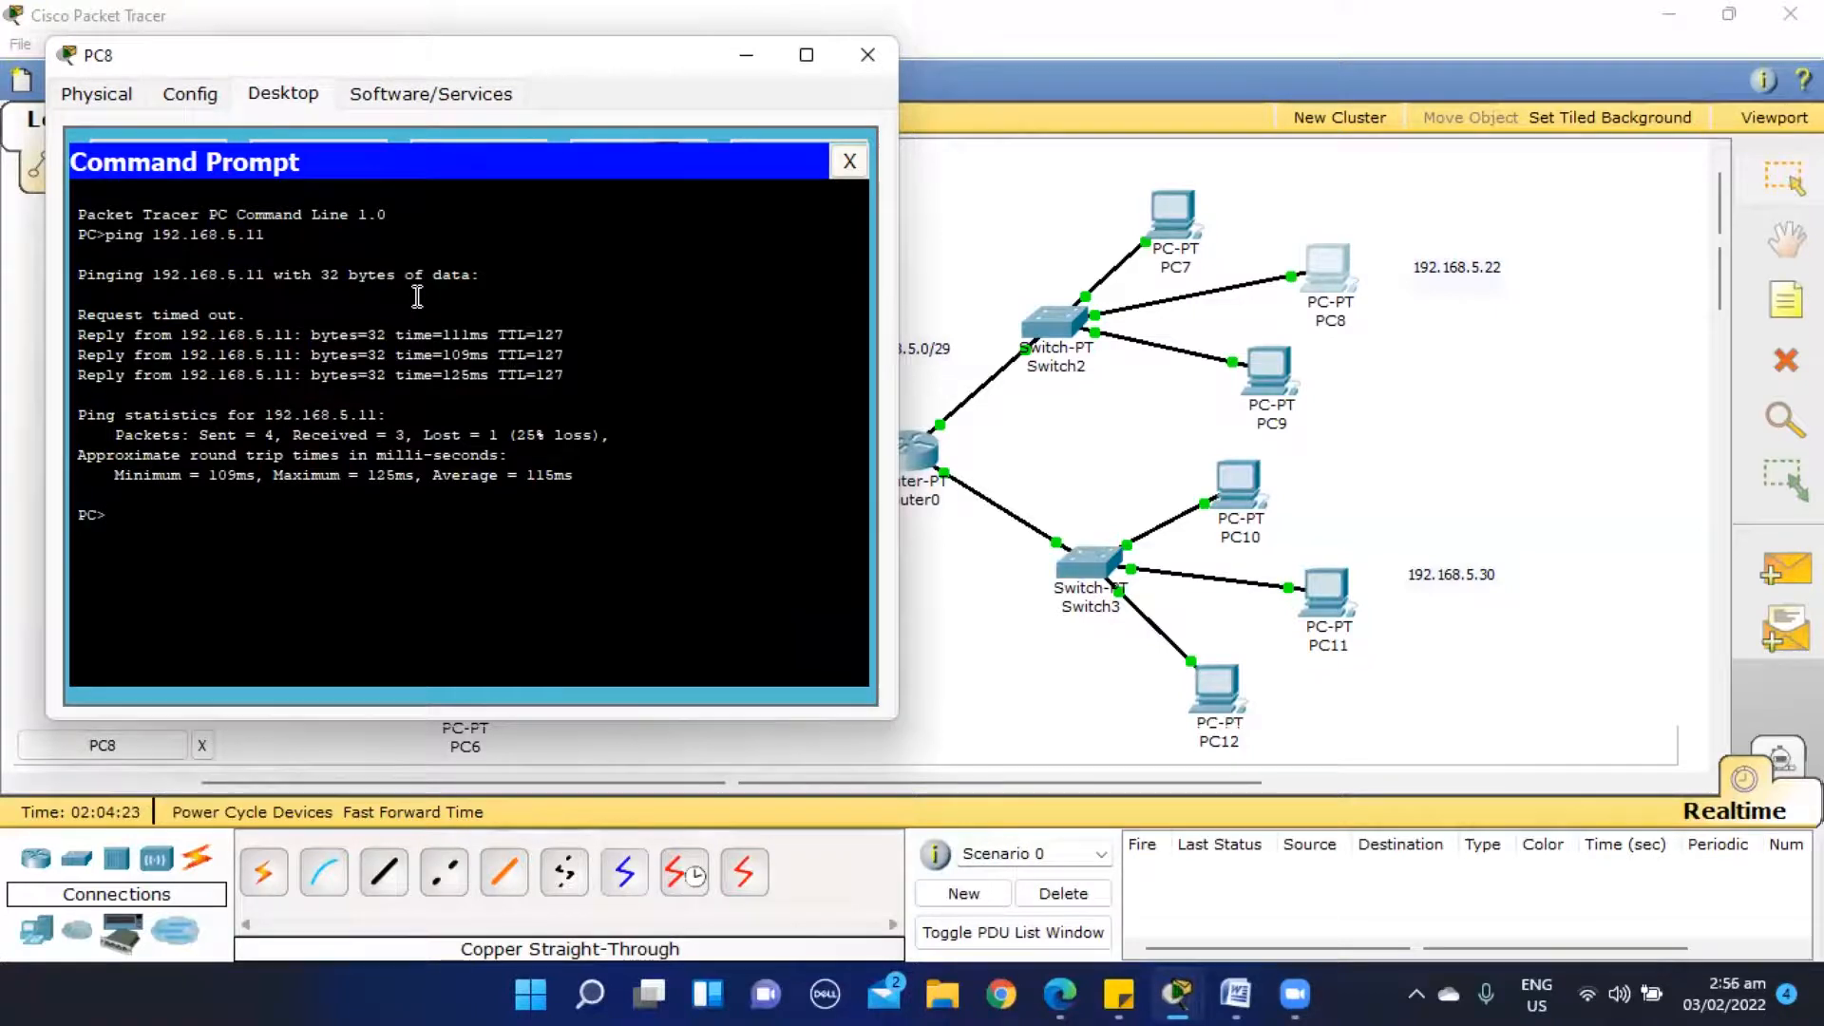
left_click(849, 161)
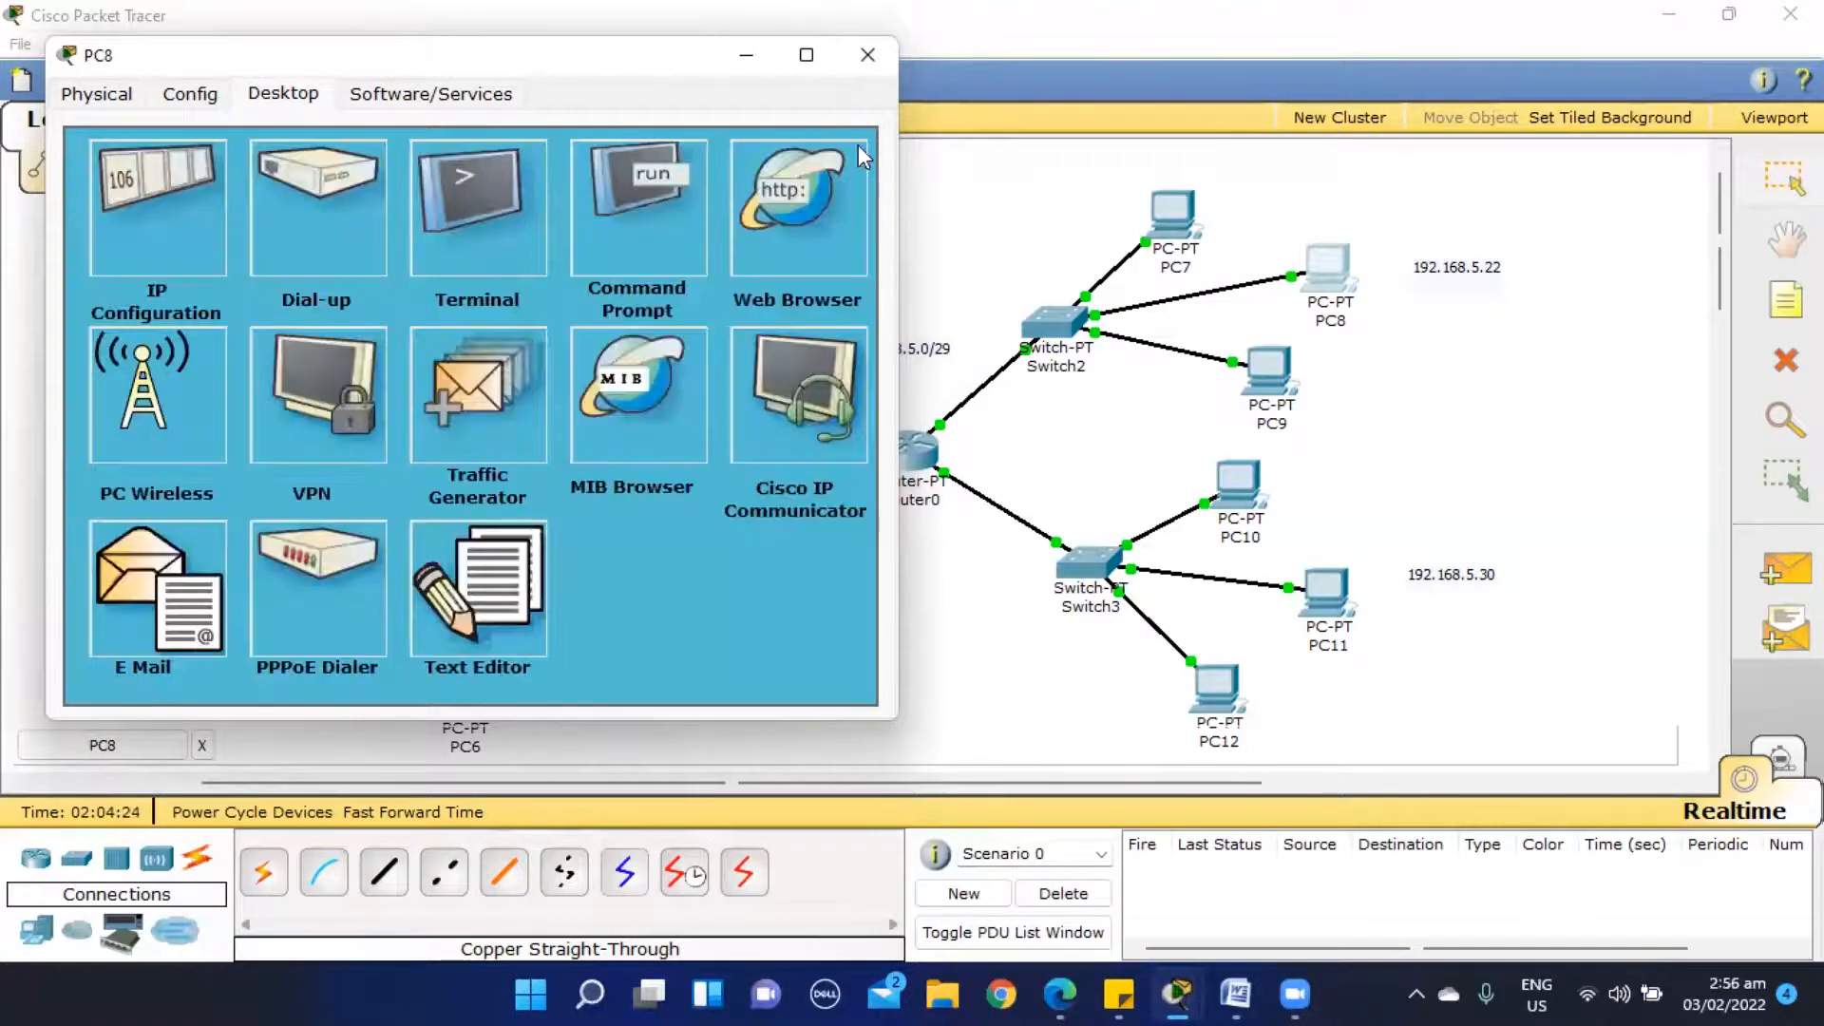
left_click(877, 72)
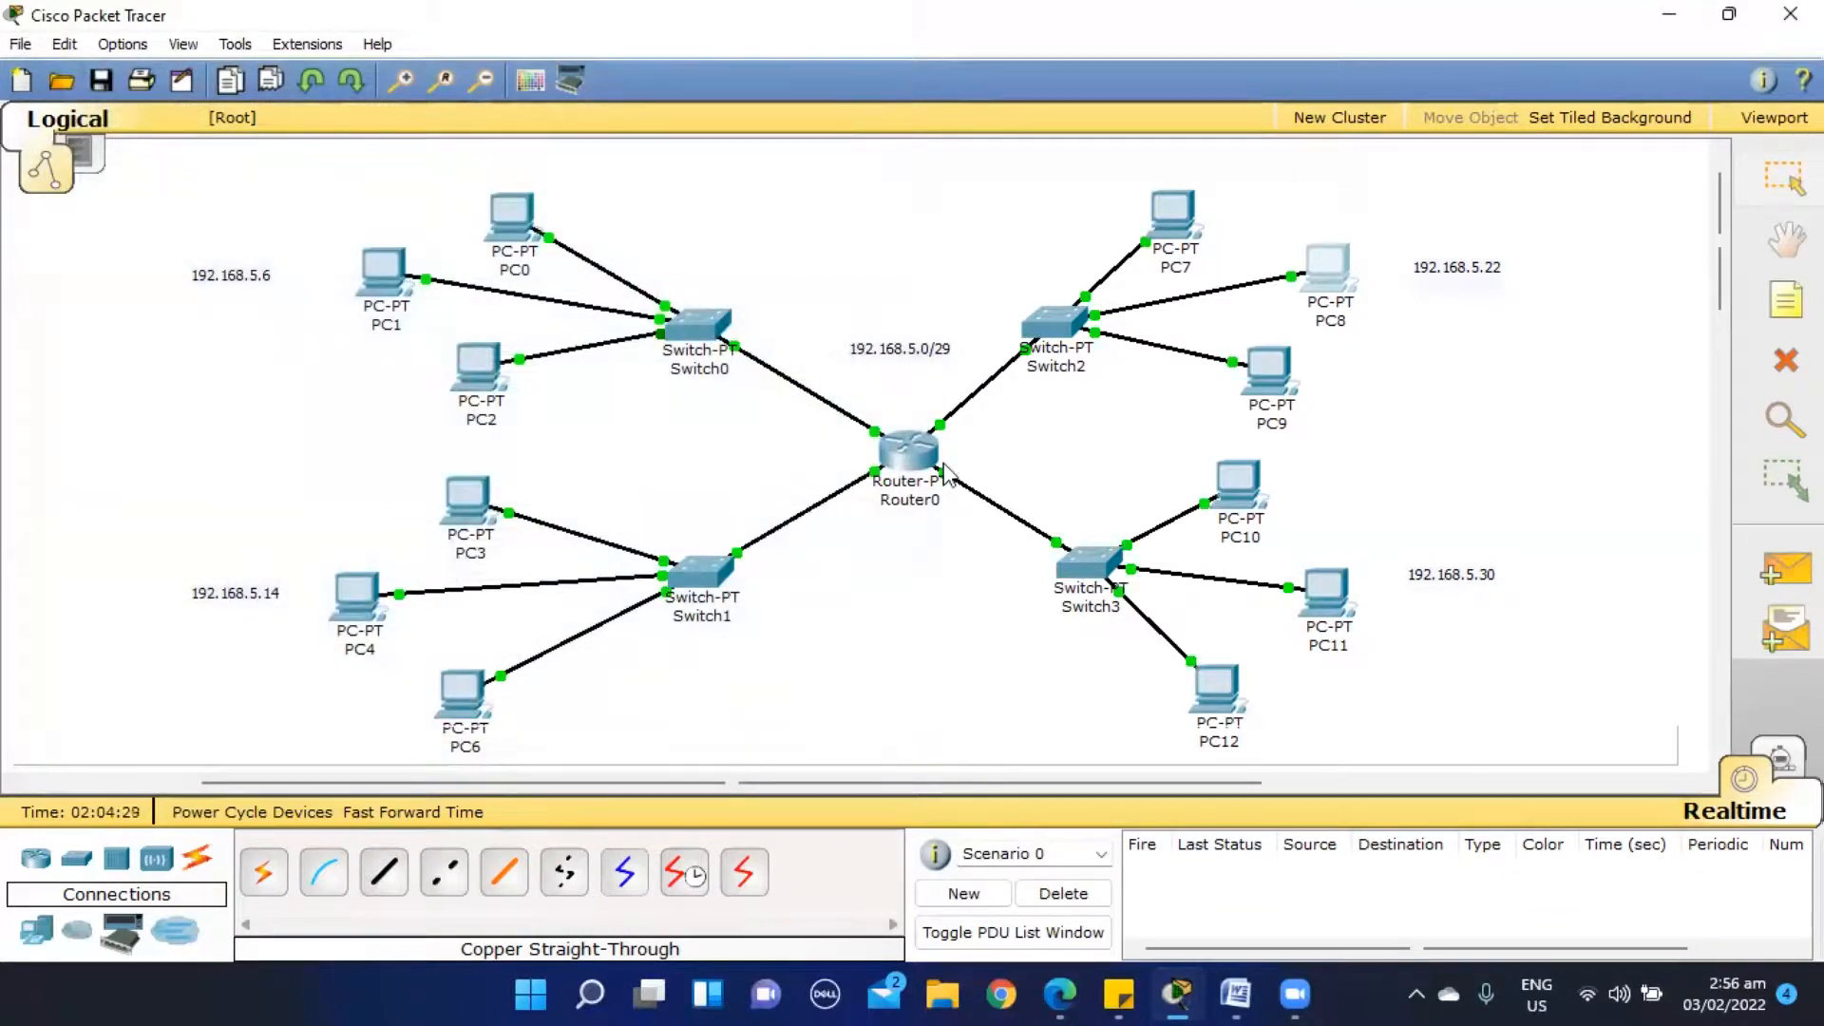
- Review Router0's physical modules, configuration settings and command-line history, then close its window
left_click(907, 449)
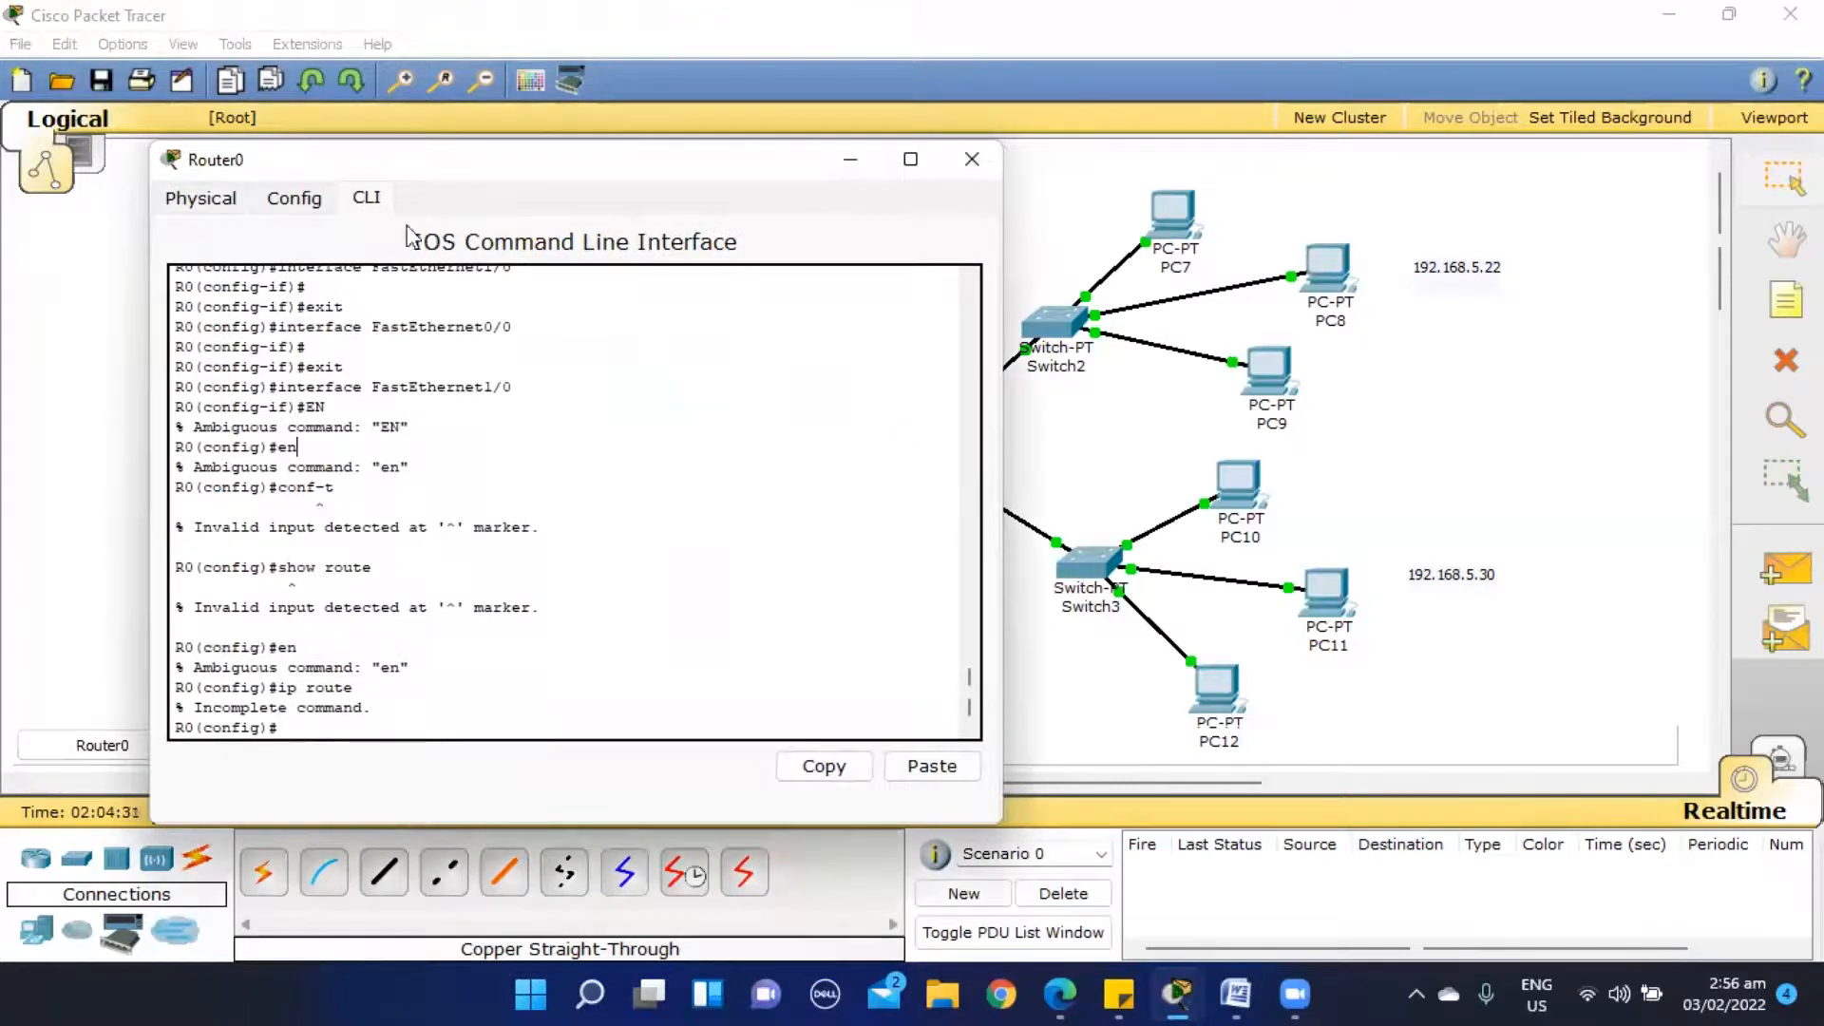
left_click(217, 200)
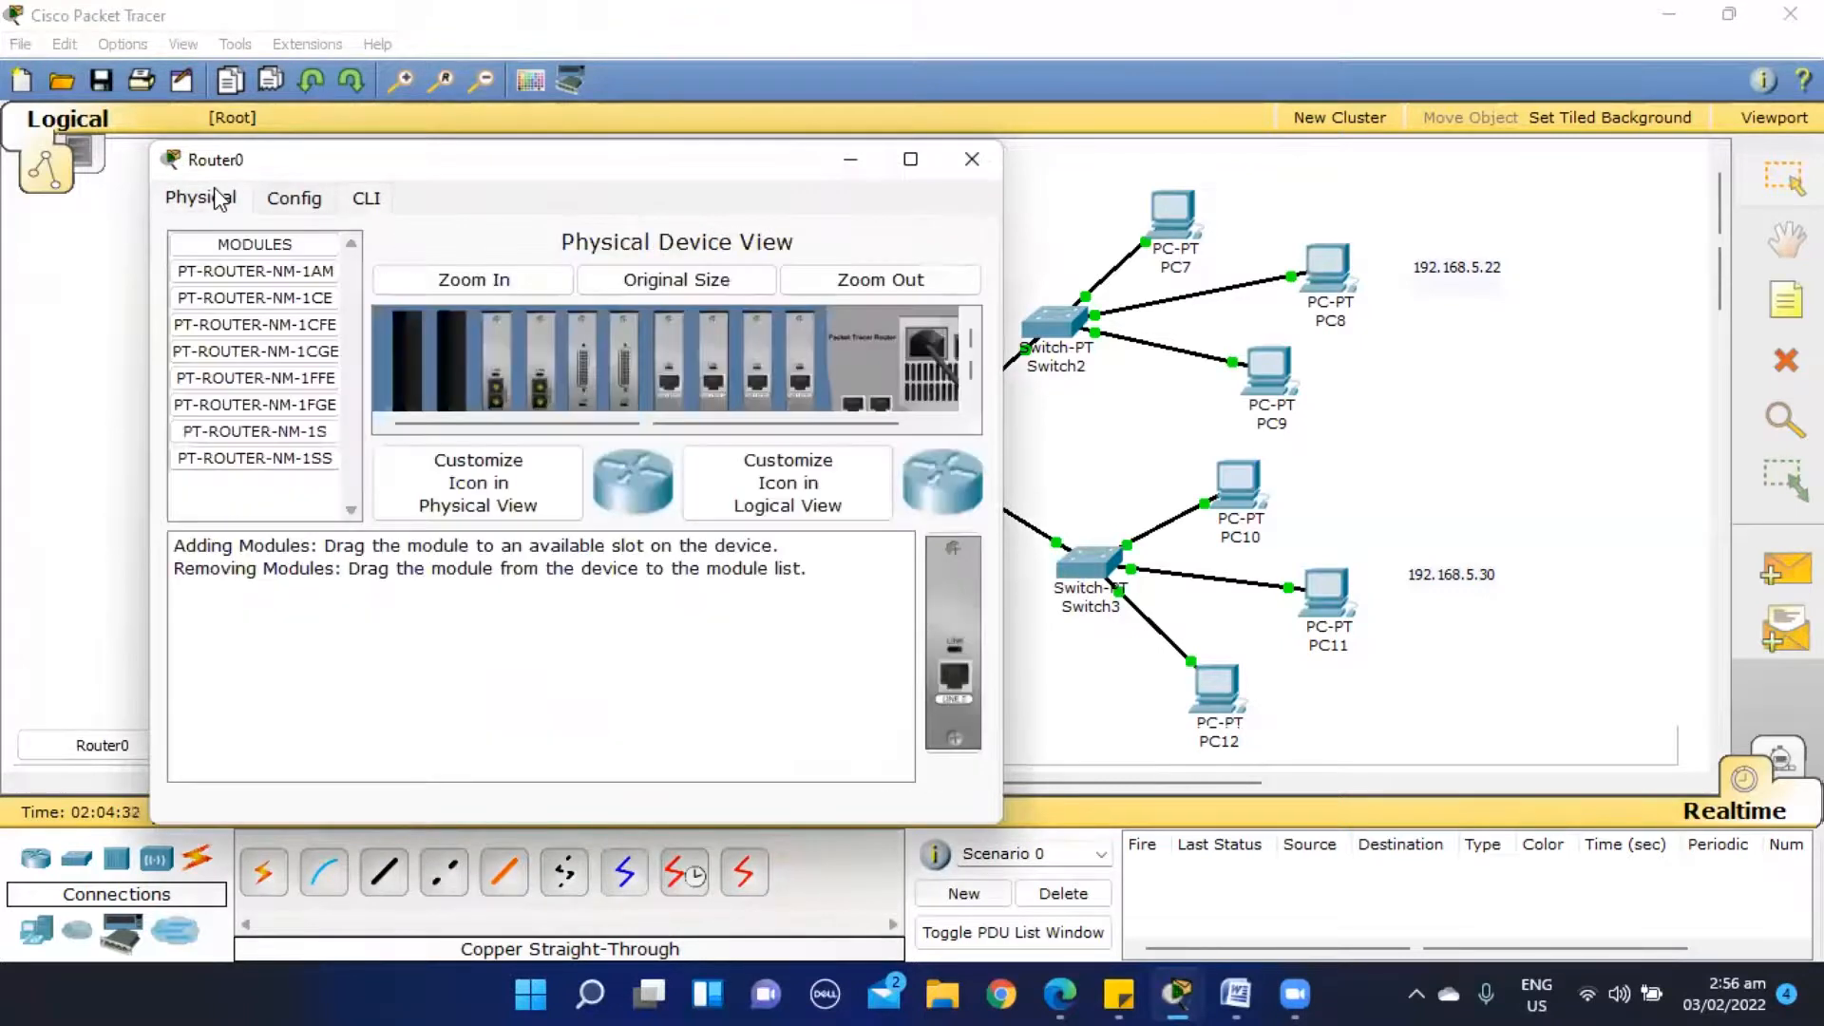
left_click(282, 210)
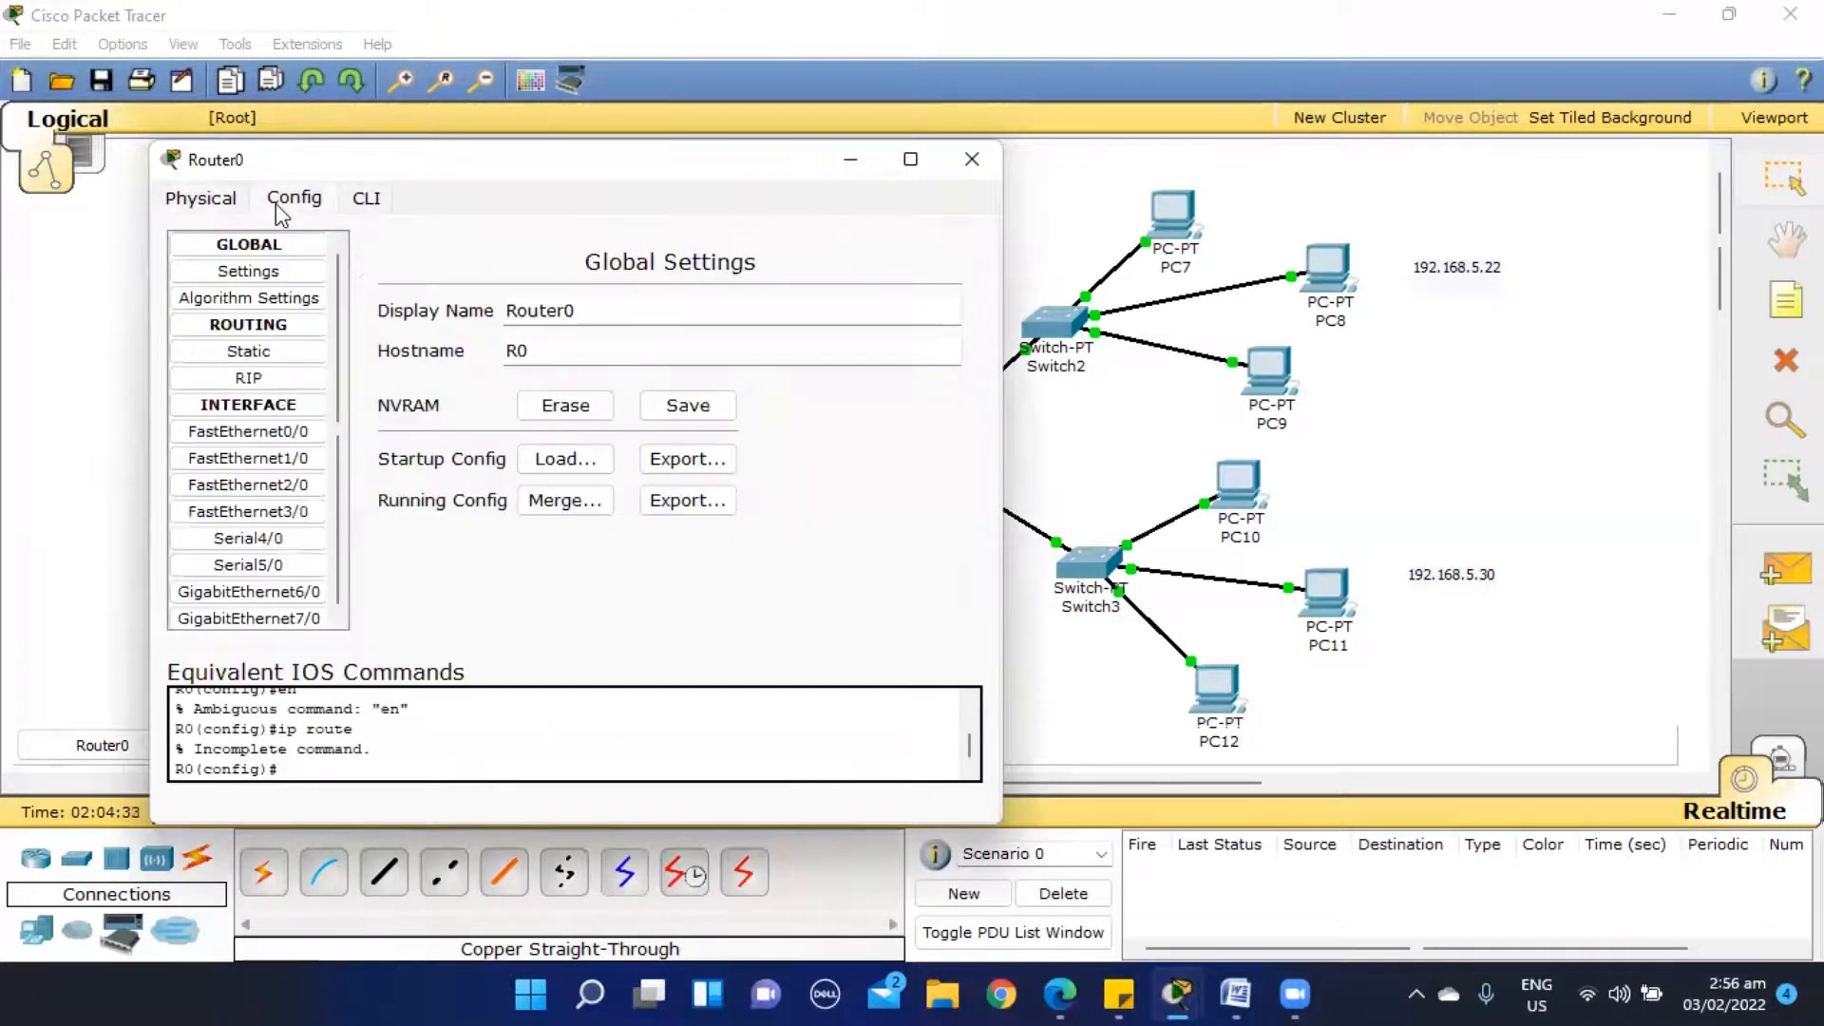
left_click(211, 203)
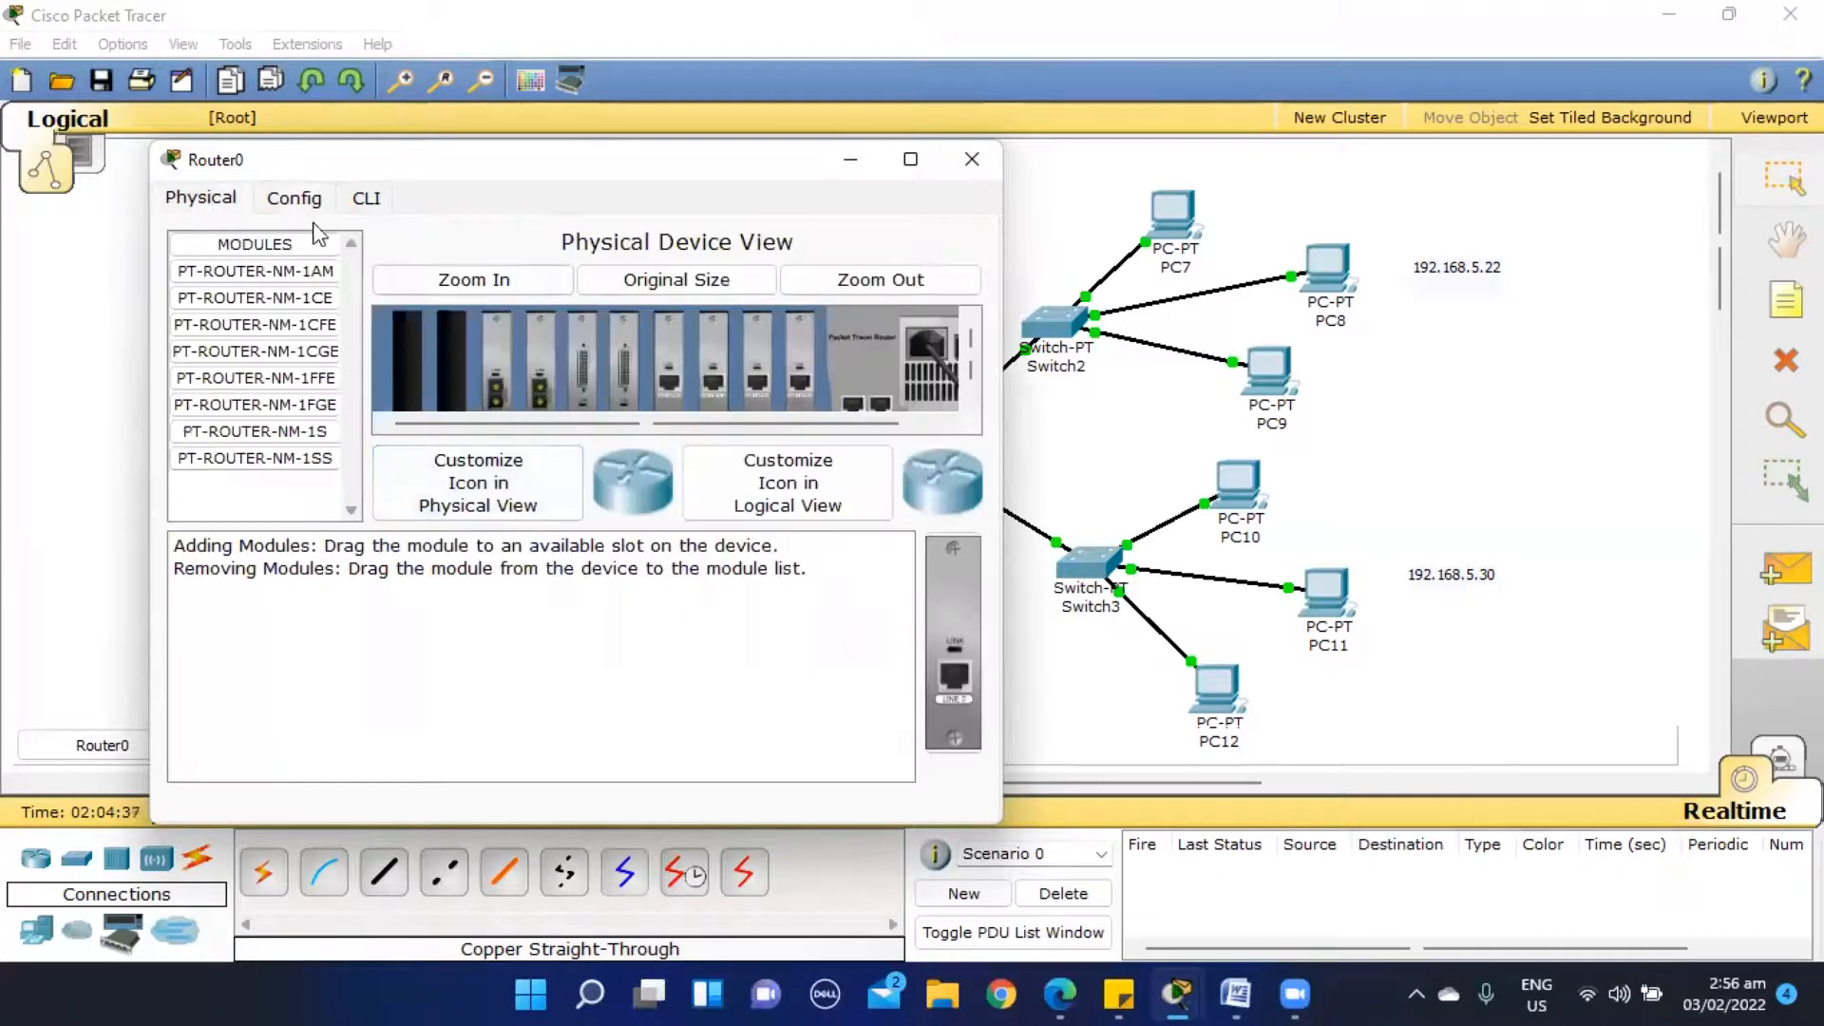
left_click(296, 202)
left_click(364, 201)
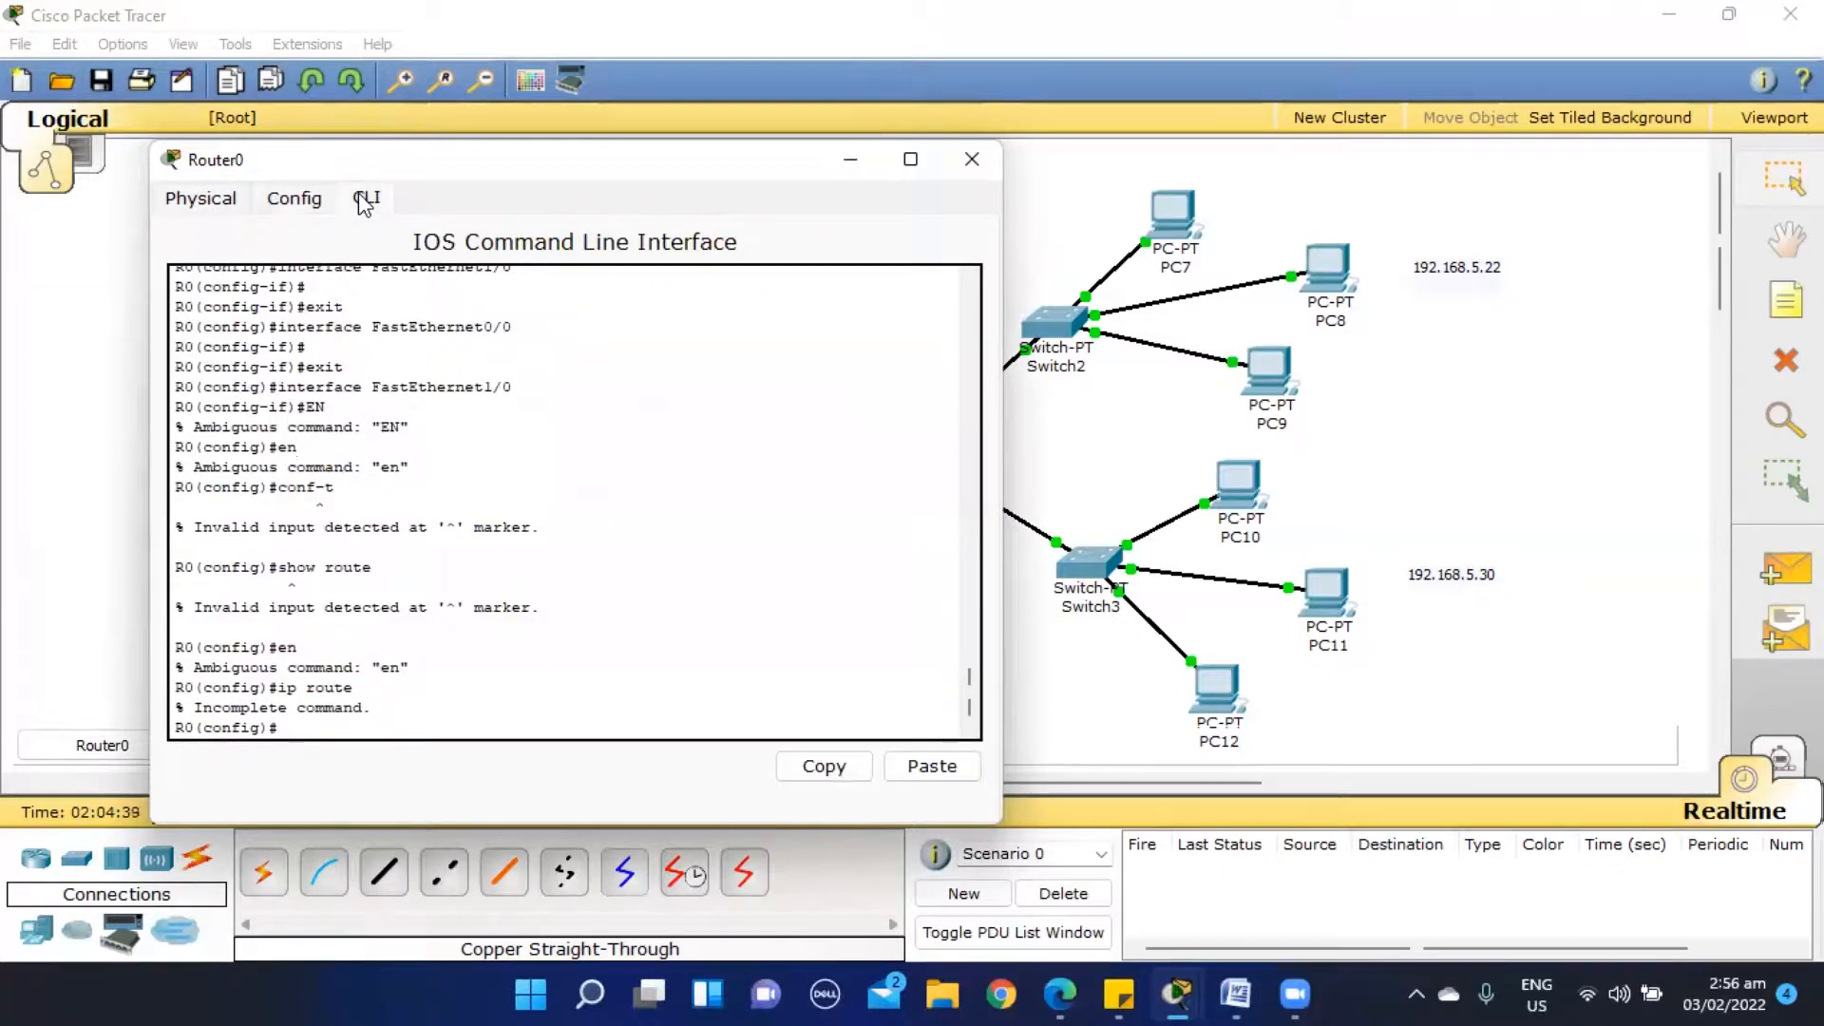
left_click(971, 154)
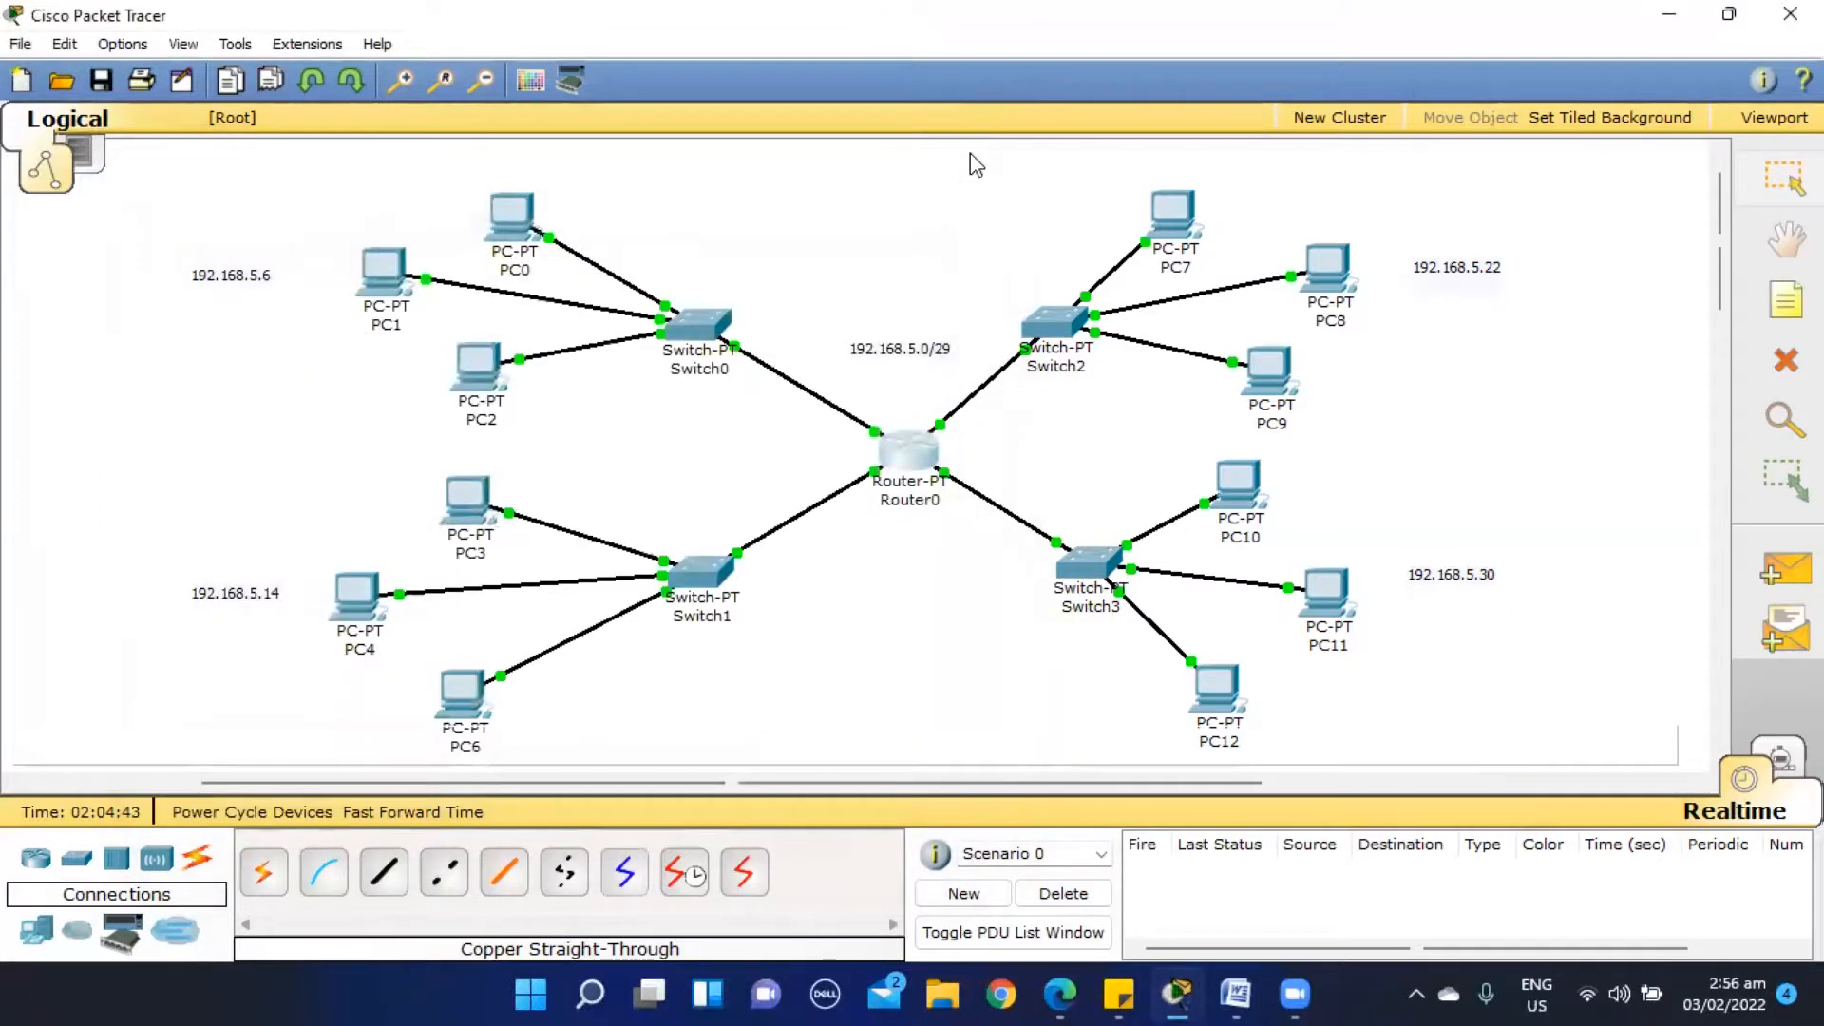